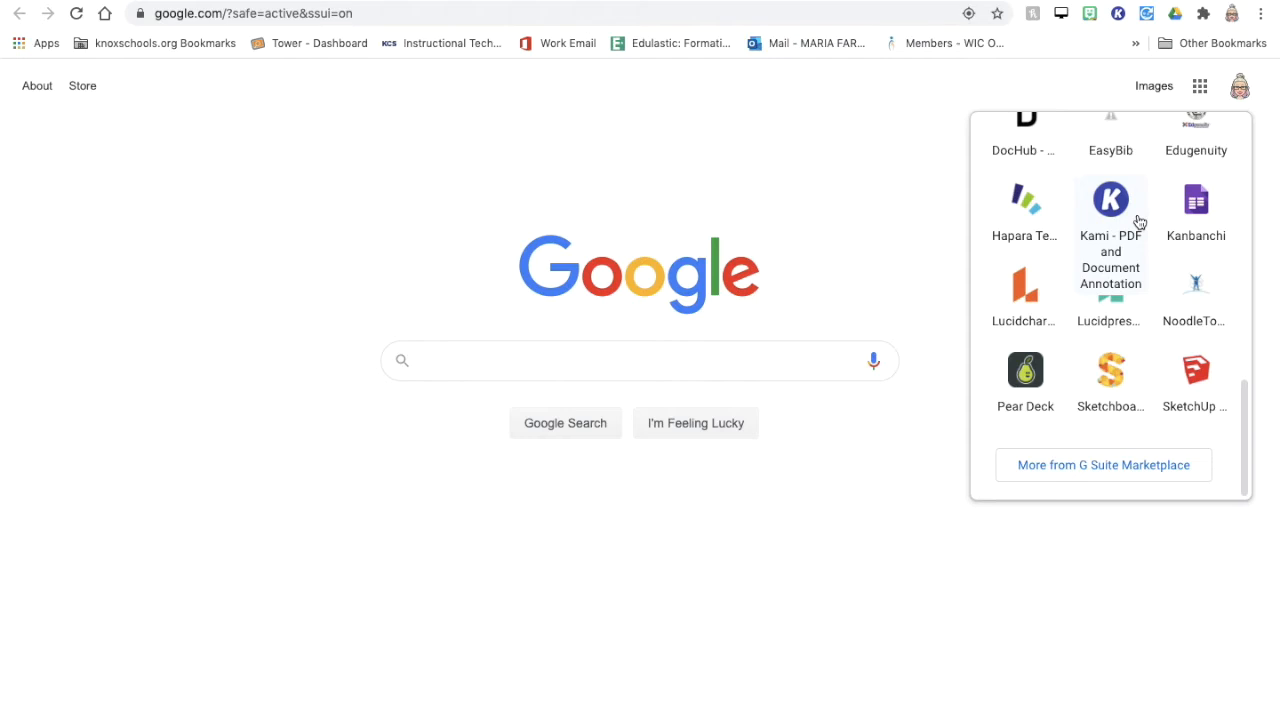
Step: Search Google for "kami chrome extension" and open the Kami Extension page in the Chrome Web Store
{"action": "scroll", "coordinate": [1139, 221], "scroll_direction": "up", "scroll_amount": 10}
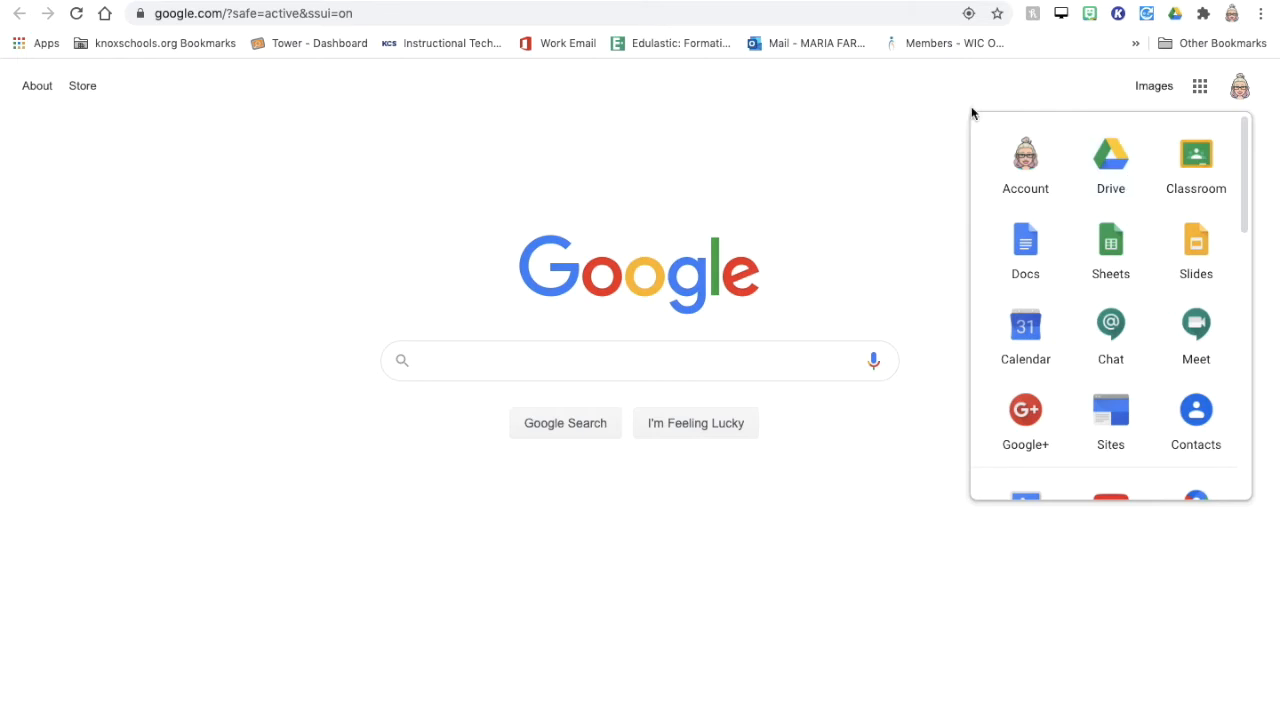
{"action": "left_click", "coordinate": [940, 142]}
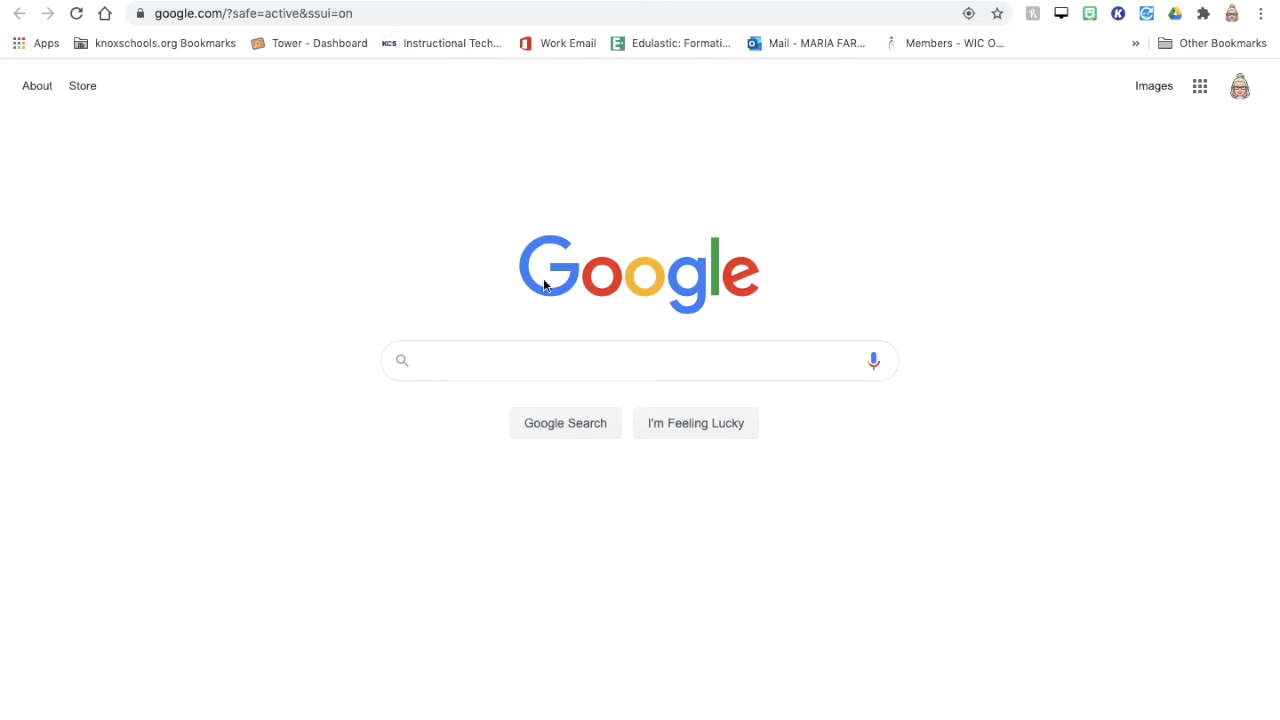
{"action": "left_click", "coordinate": [562, 371]}
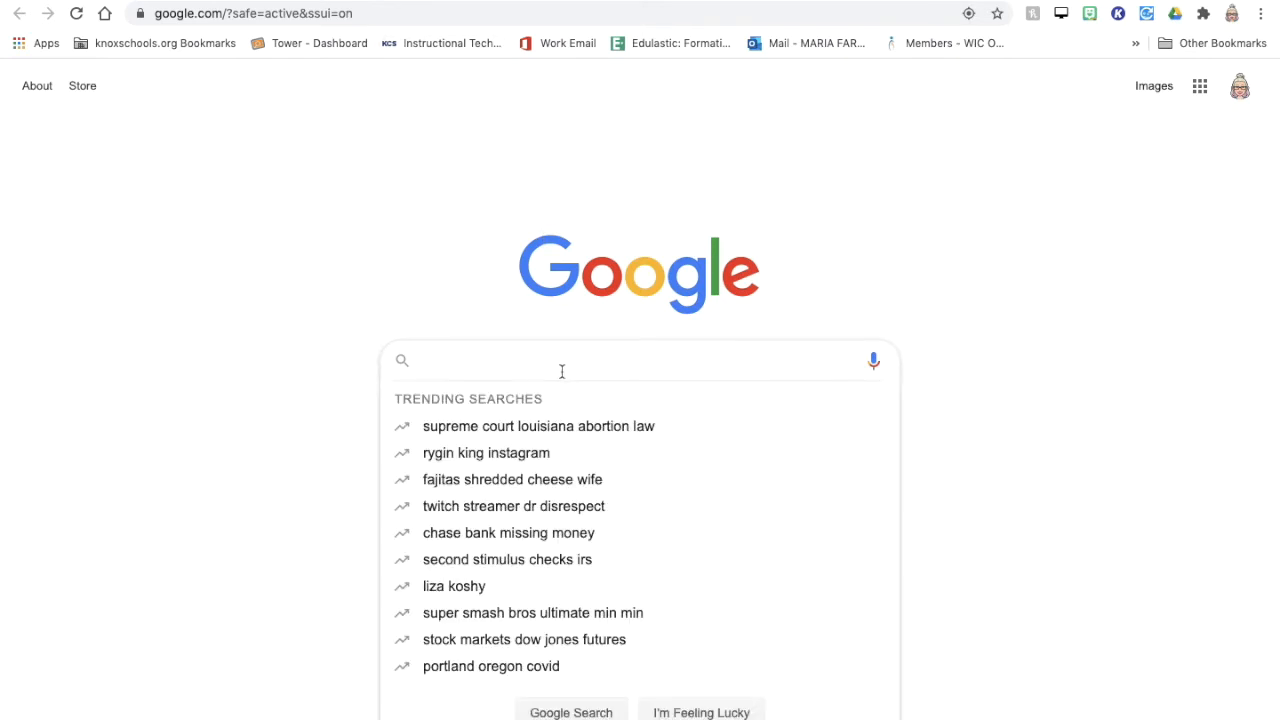
{"action": "type", "text": "kami"}
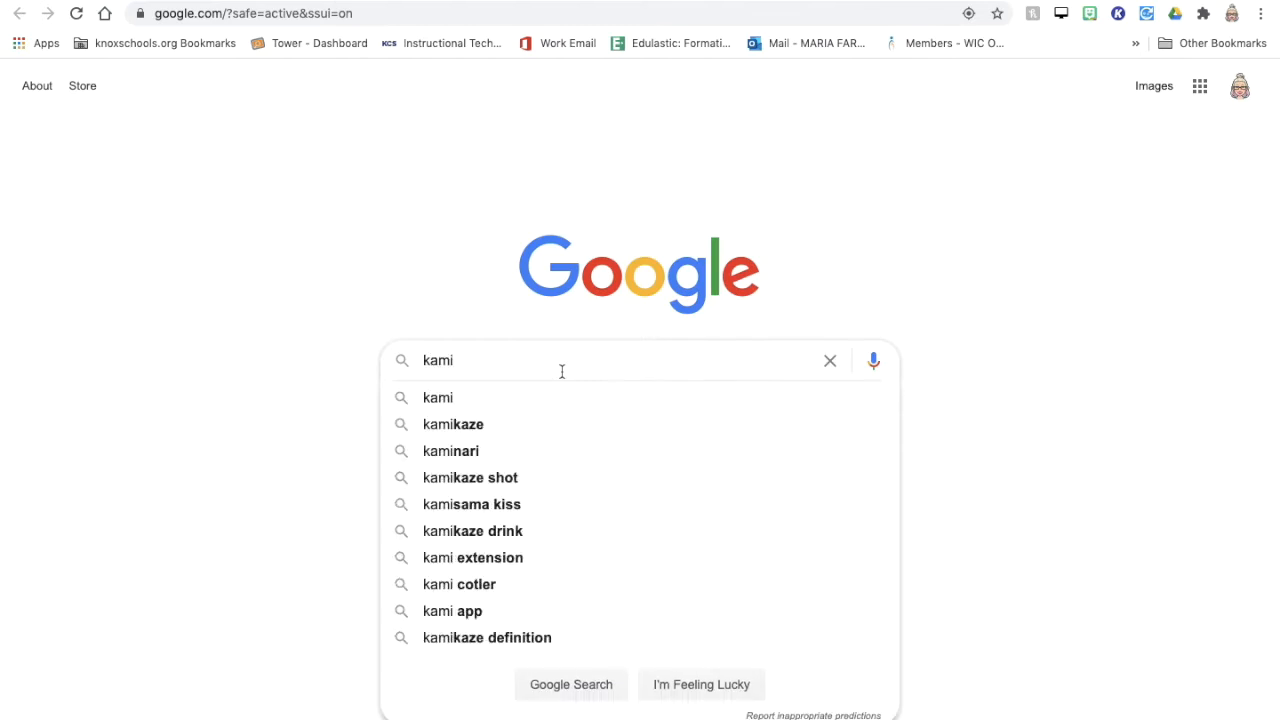
{"action": "type", "text": " chrome"}
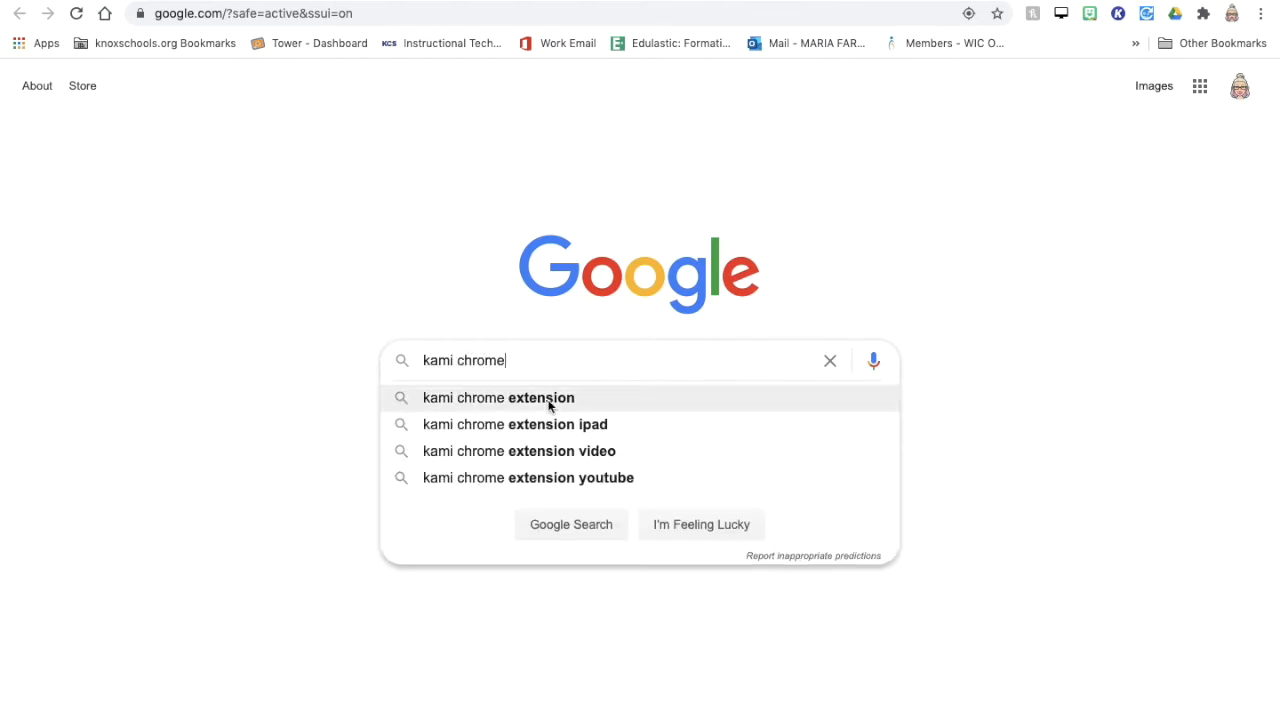
{"action": "left_click", "coordinate": [538, 399]}
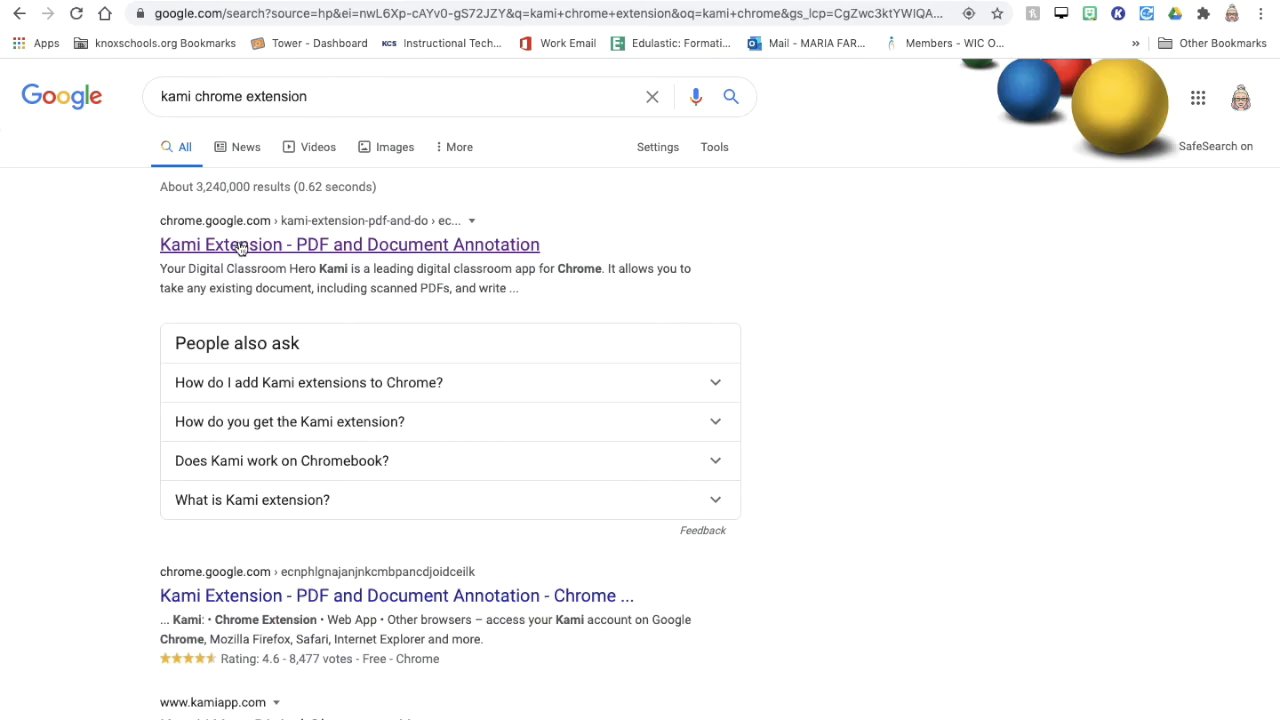
{"action": "left_click", "coordinate": [240, 248]}
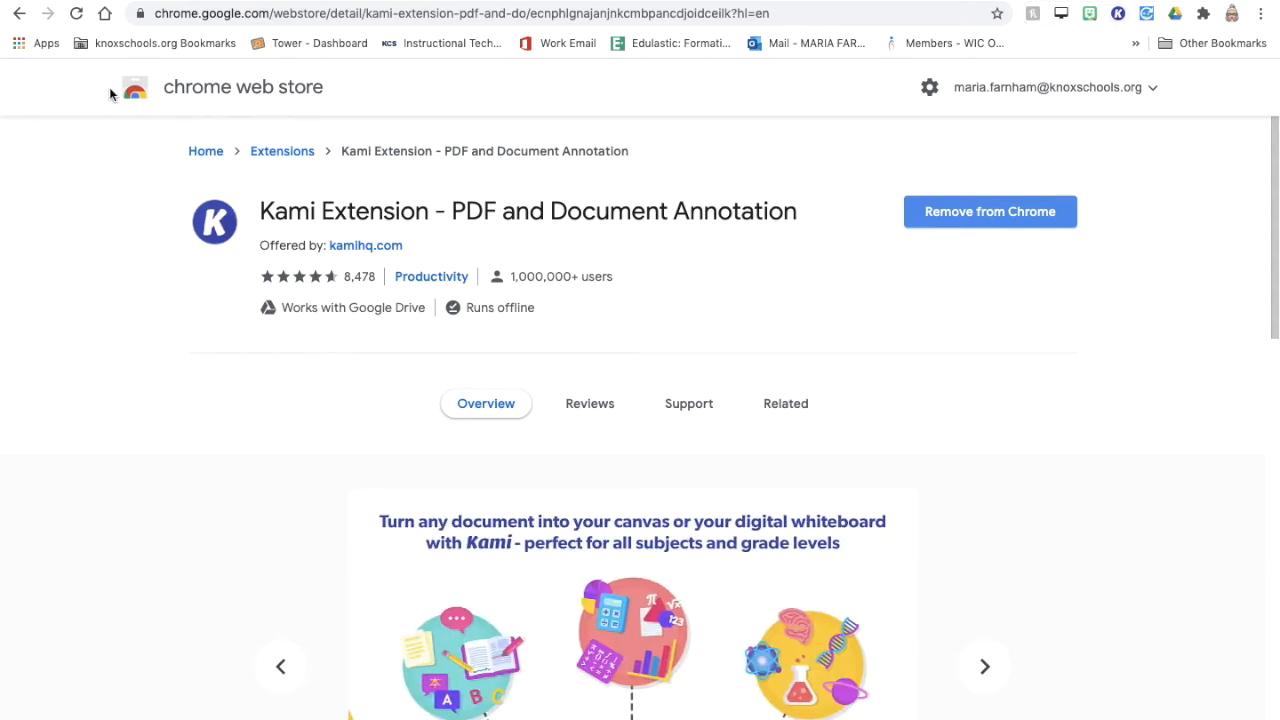
Step: Open the Canvas LTI integration help article linked on the Getting Started slide and go to its LTI key generation page
{"action": "left_click", "coordinate": [103, 1]}
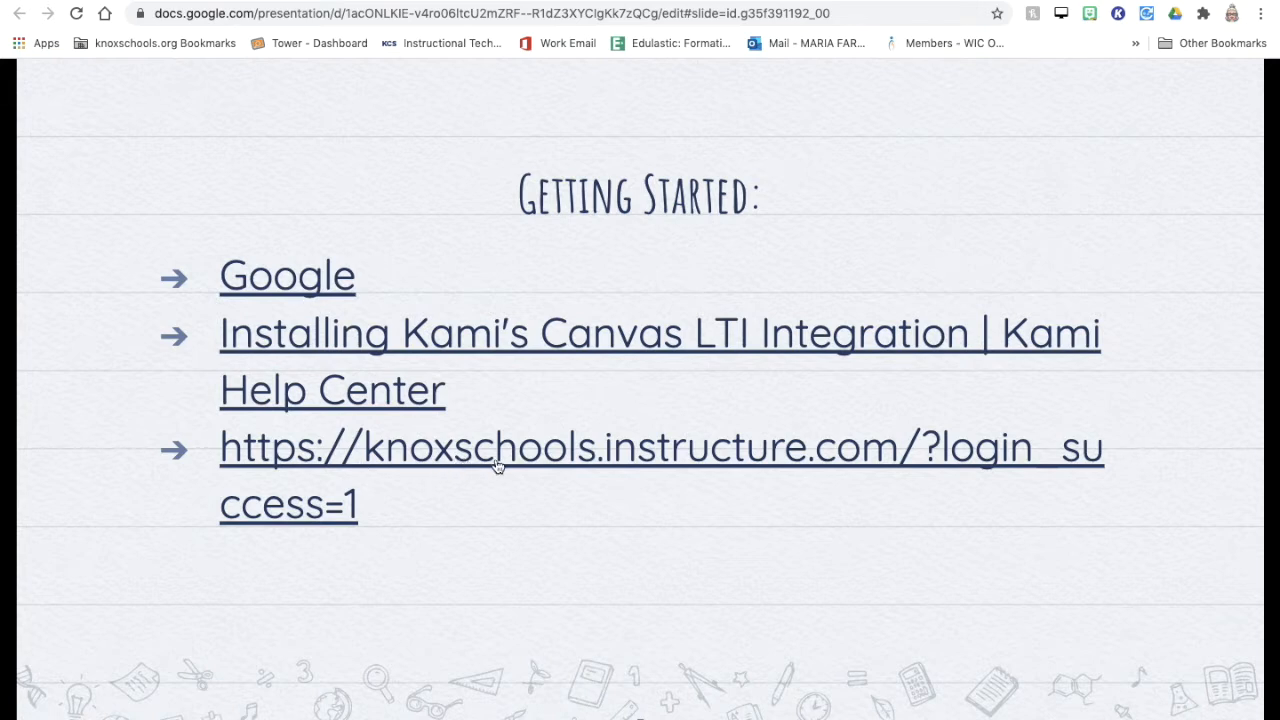
{"action": "left_click", "coordinate": [607, 349]}
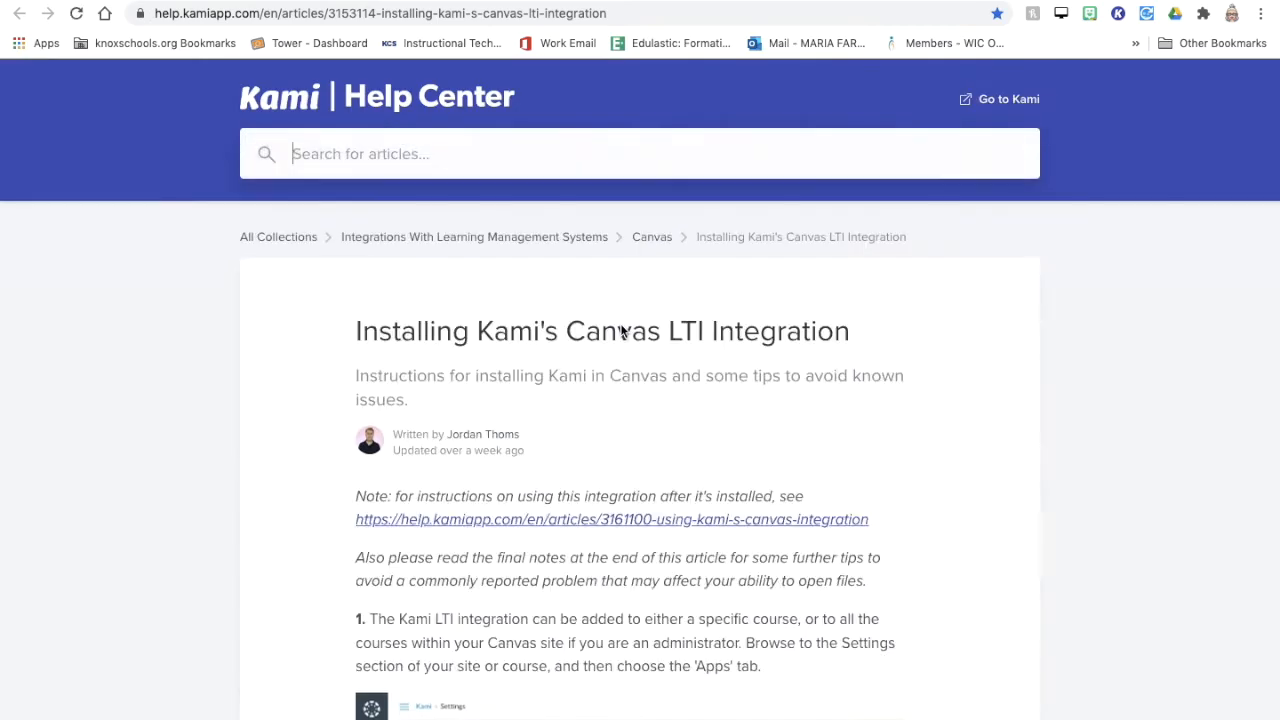
{"action": "scroll", "coordinate": [647, 424], "scroll_direction": "down", "scroll_amount": 15}
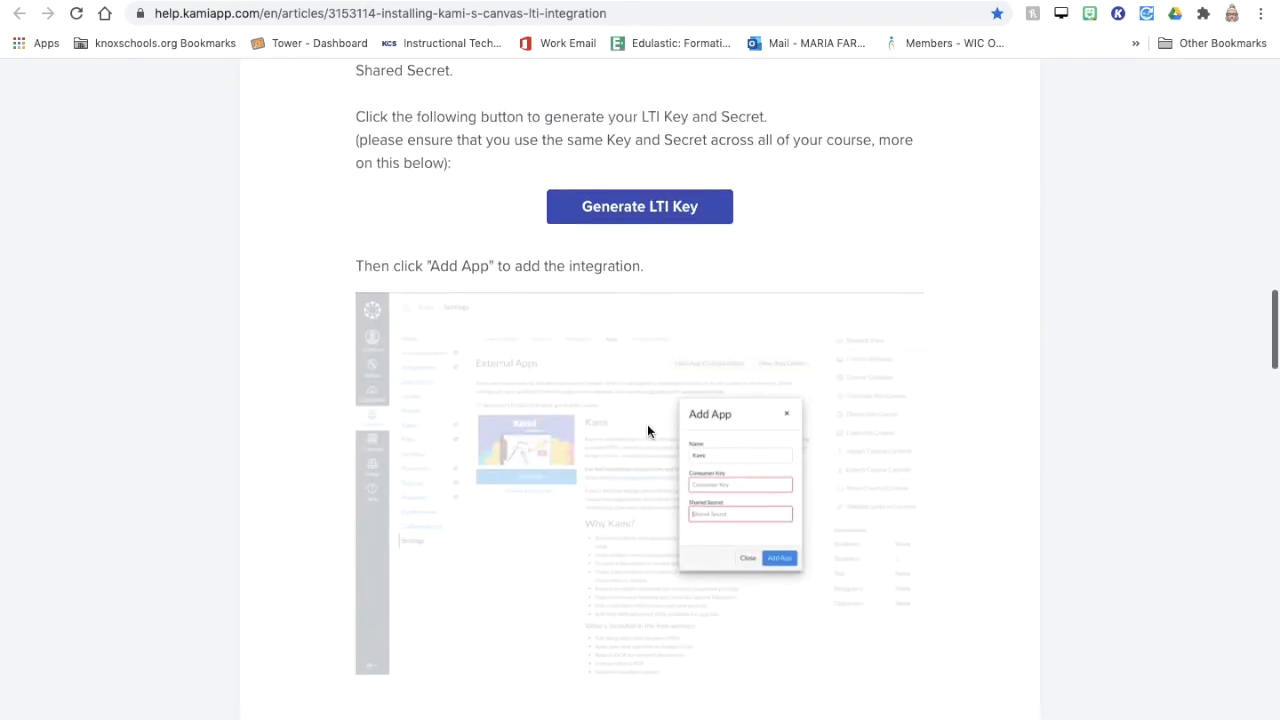
{"action": "left_click", "coordinate": [652, 140]}
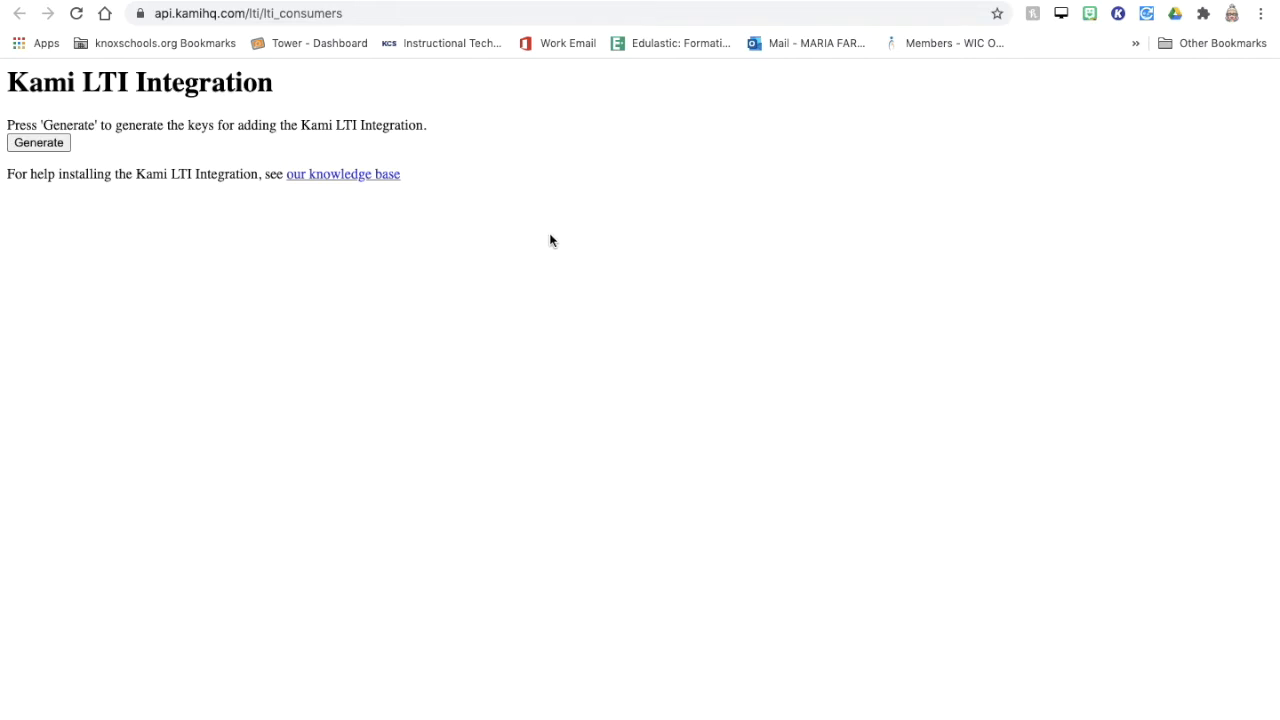
{"action": "left_click", "coordinate": [40, 143]}
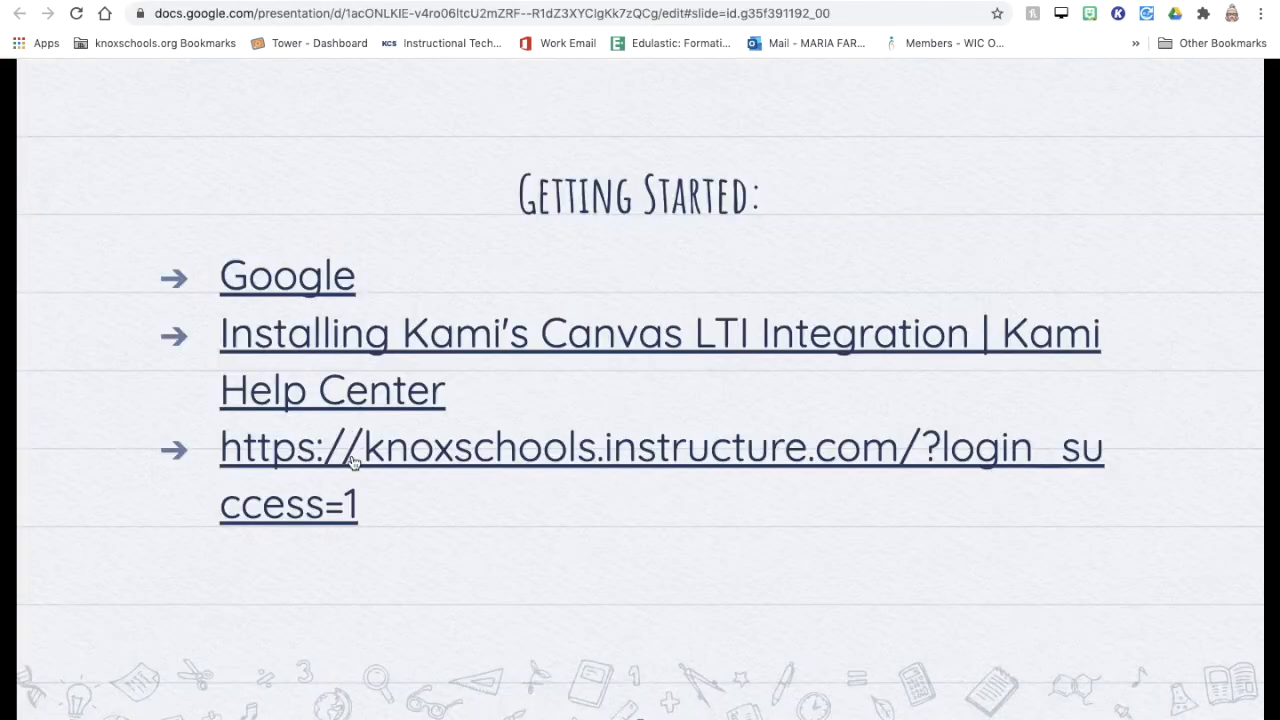
Step: Open the Canvas dashboard from the Getting Started slide and go to the settings of SUMMER 20 COURSE 2
{"action": "left_click", "coordinate": [352, 462]}
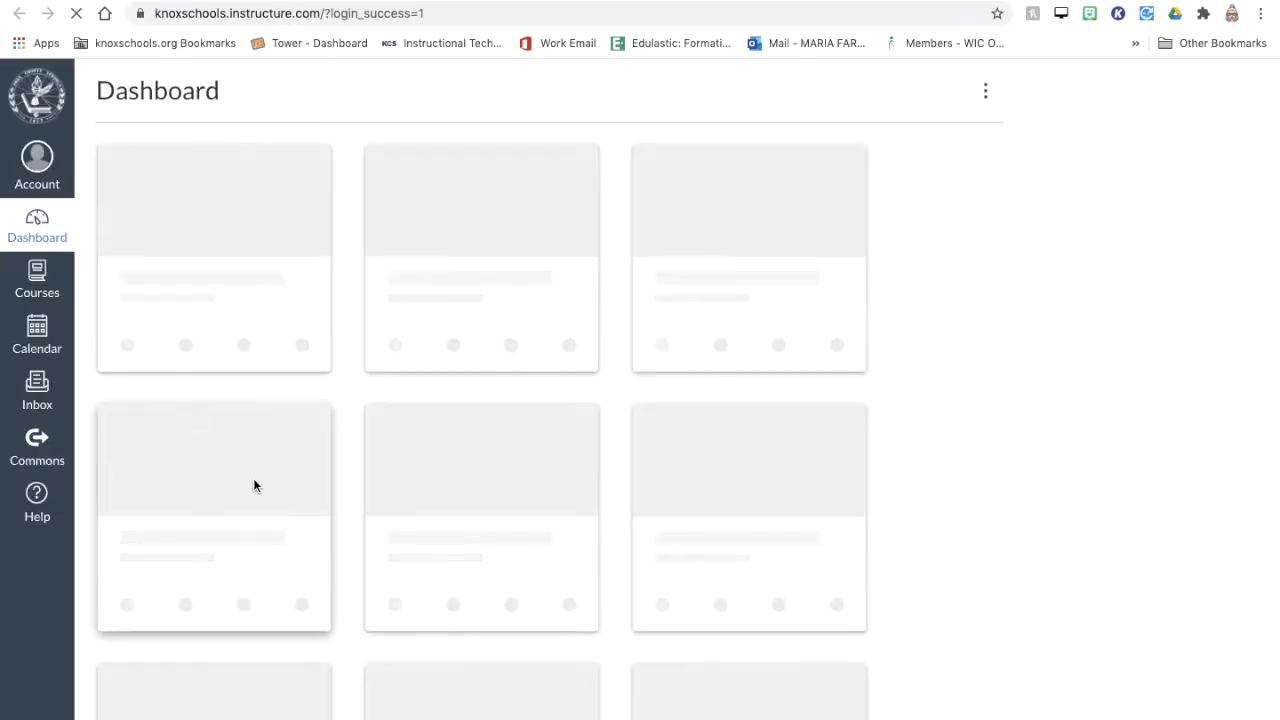
{"action": "scroll", "coordinate": [253, 480], "scroll_direction": "down", "scroll_amount": 7}
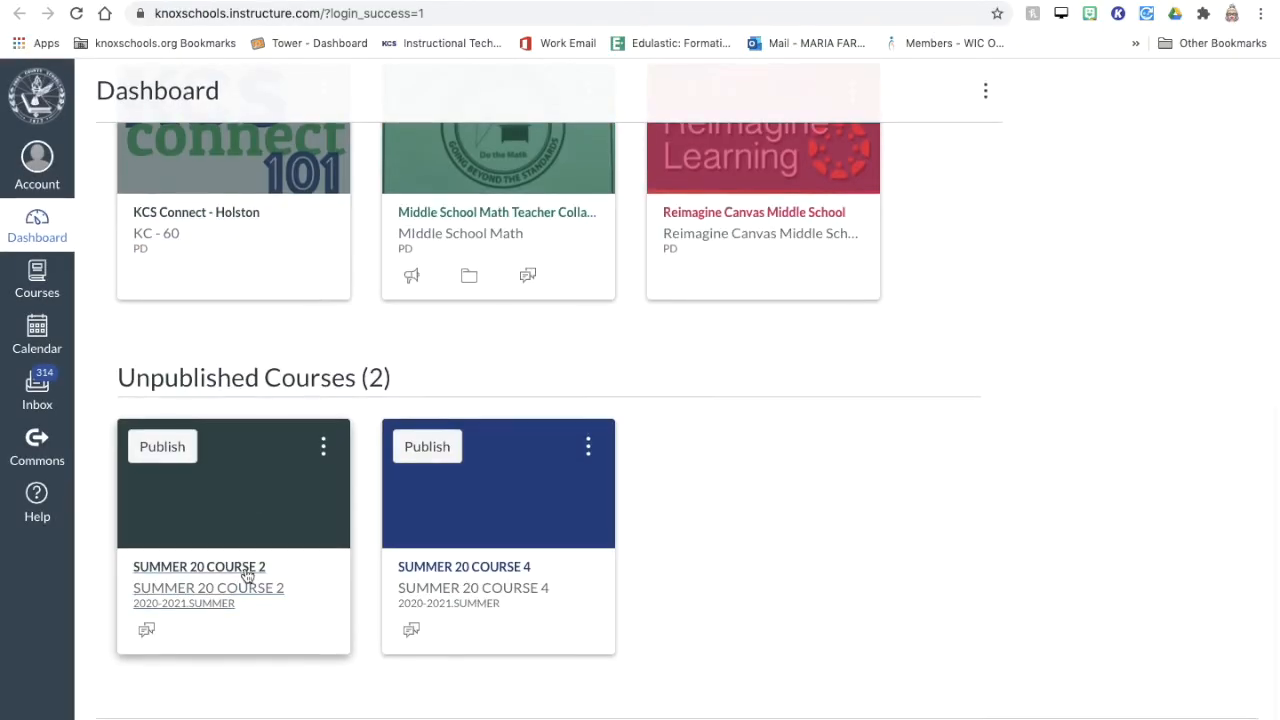
{"action": "left_click", "coordinate": [212, 478]}
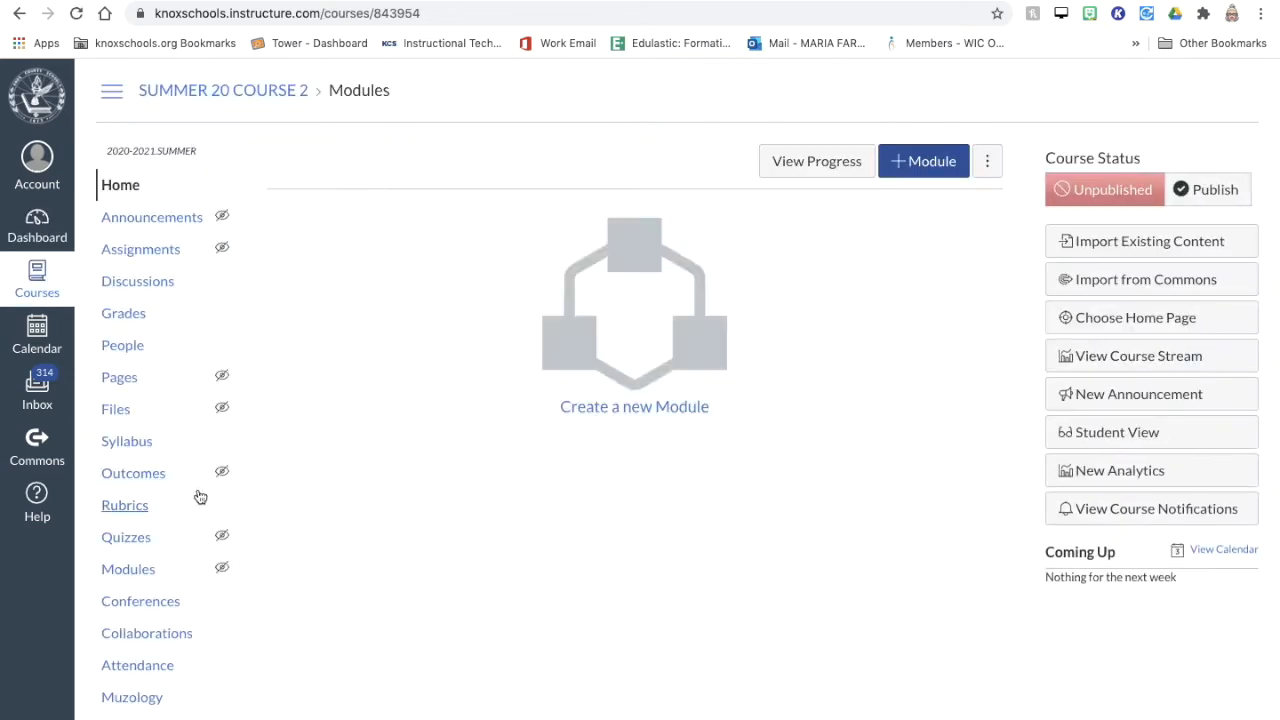
{"action": "left_click", "coordinate": [128, 718]}
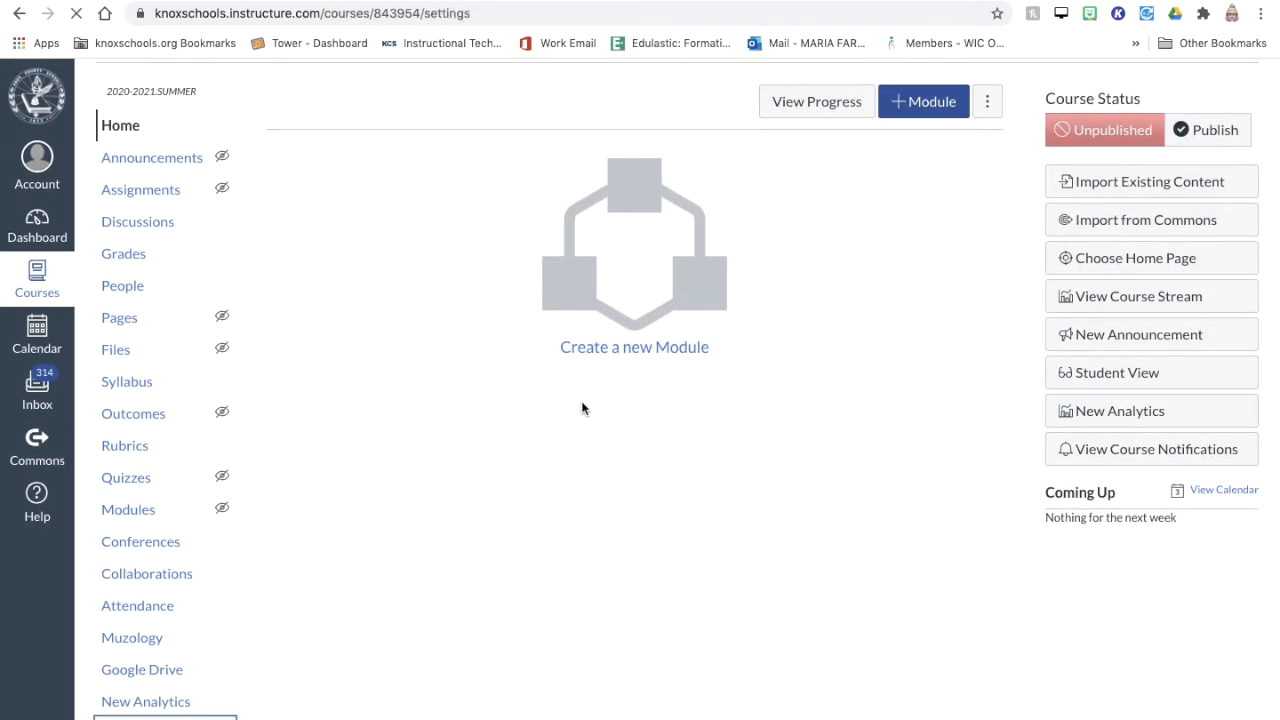
Step: Filter the course's external apps for "kami" and view the Kami app's Add App form without submitting it
{"action": "left_click", "coordinate": [749, 357]}
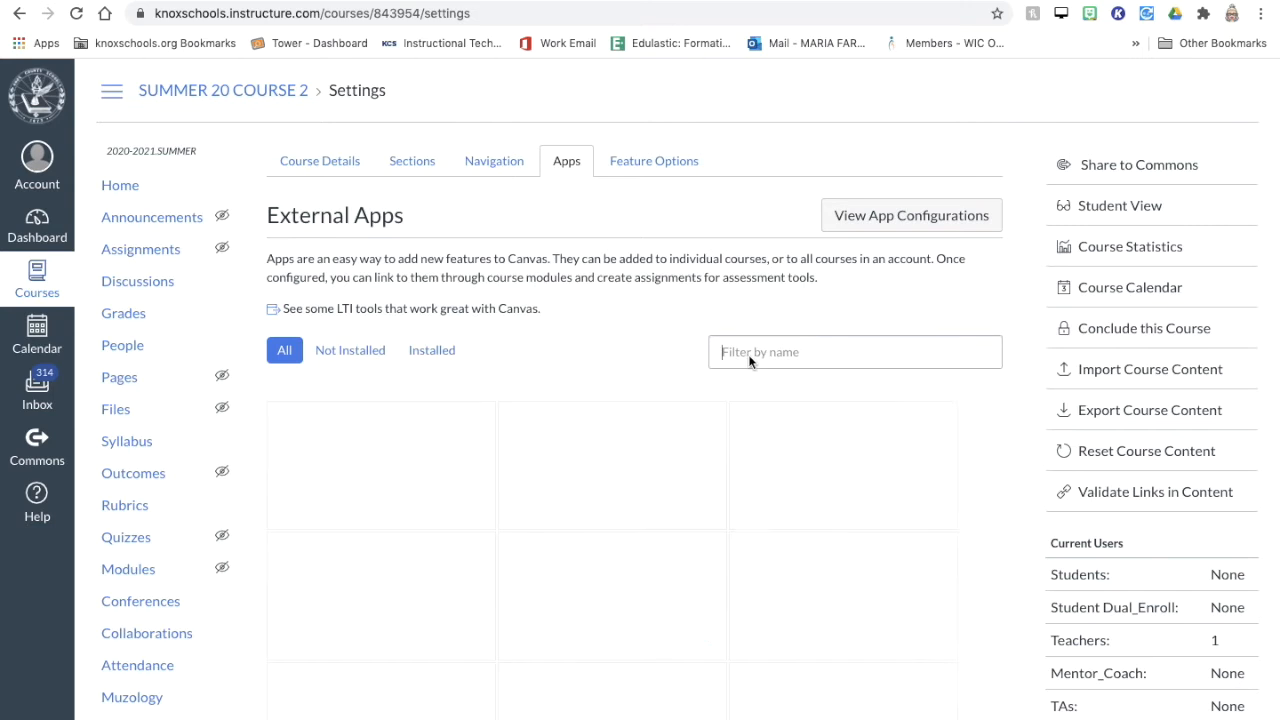
{"action": "type", "text": "kami"}
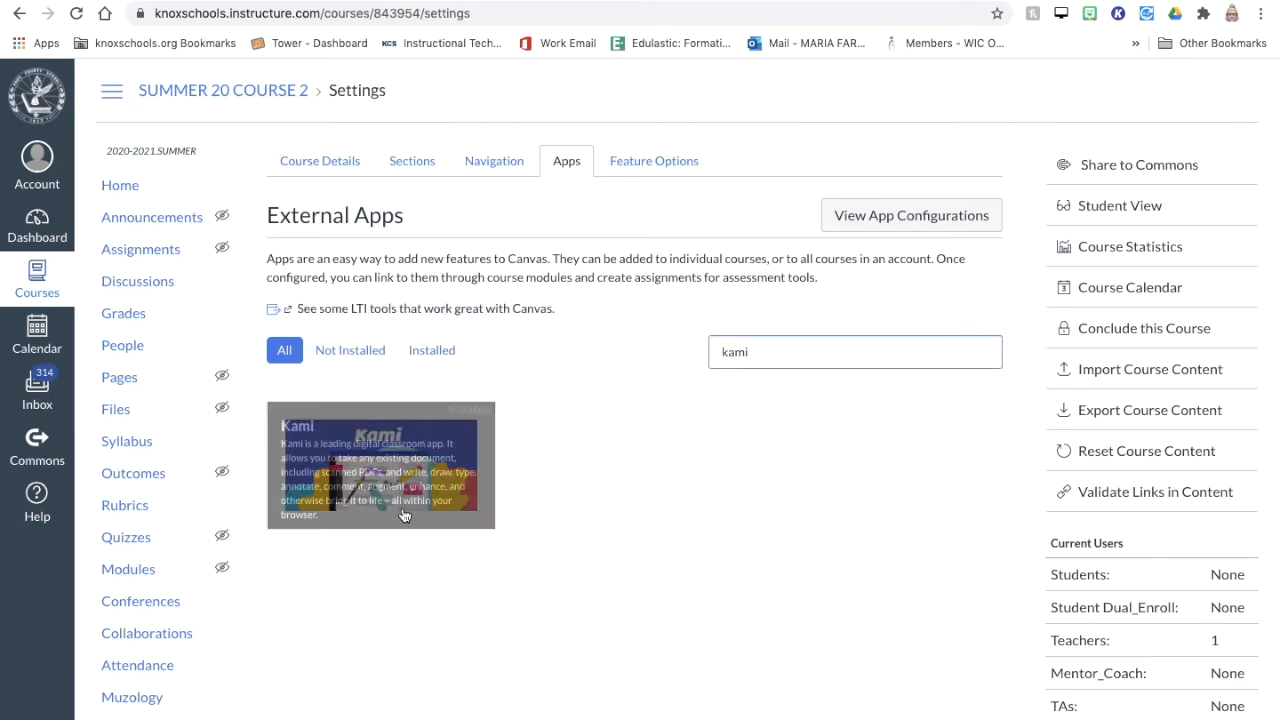
{"action": "left_click", "coordinate": [382, 462]}
{"action": "left_click", "coordinate": [343, 503]}
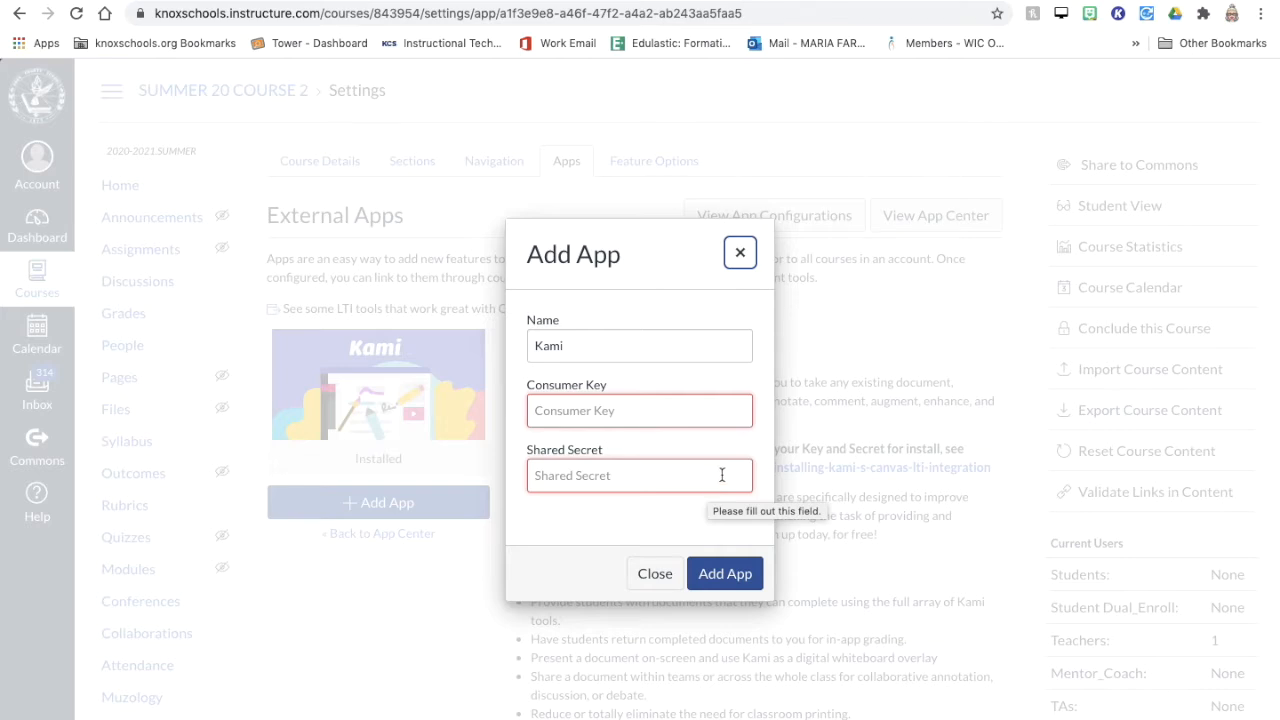
{"action": "left_click", "coordinate": [657, 577]}
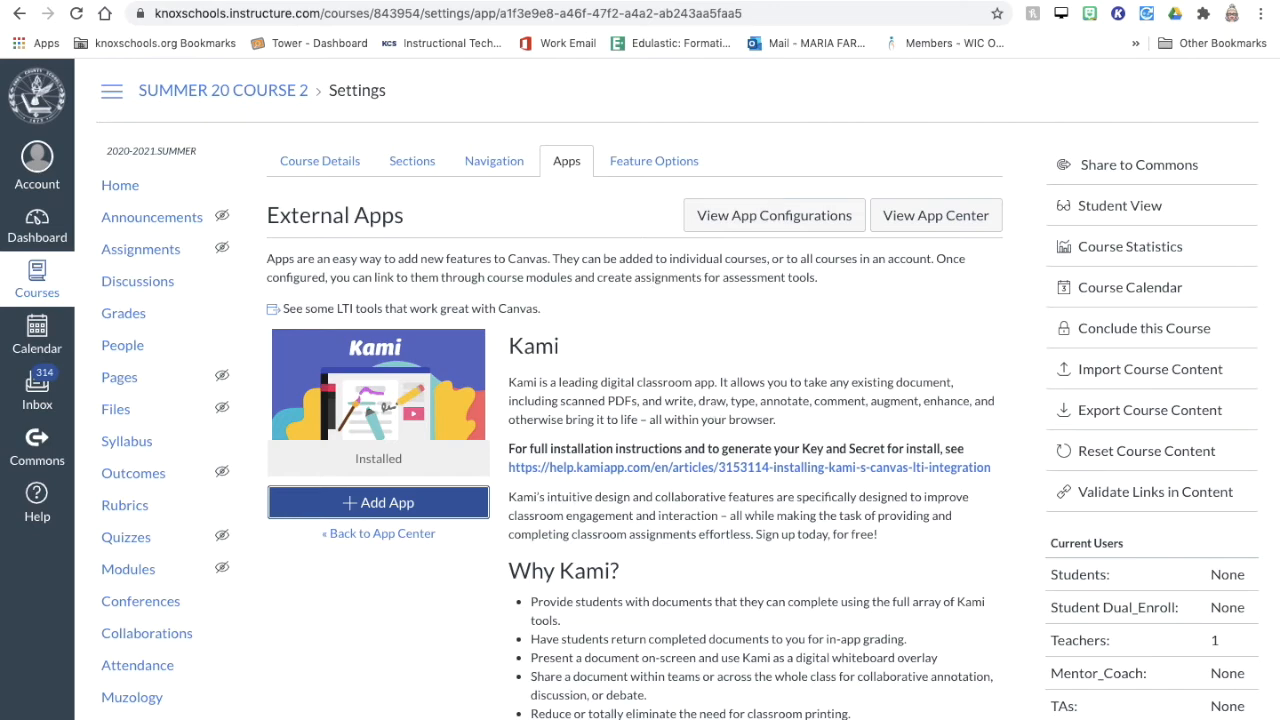
Step: Return to the help article among the open pages and go to kamiapp.com from there
{"action": "key", "text": "ctrl+Tab"}
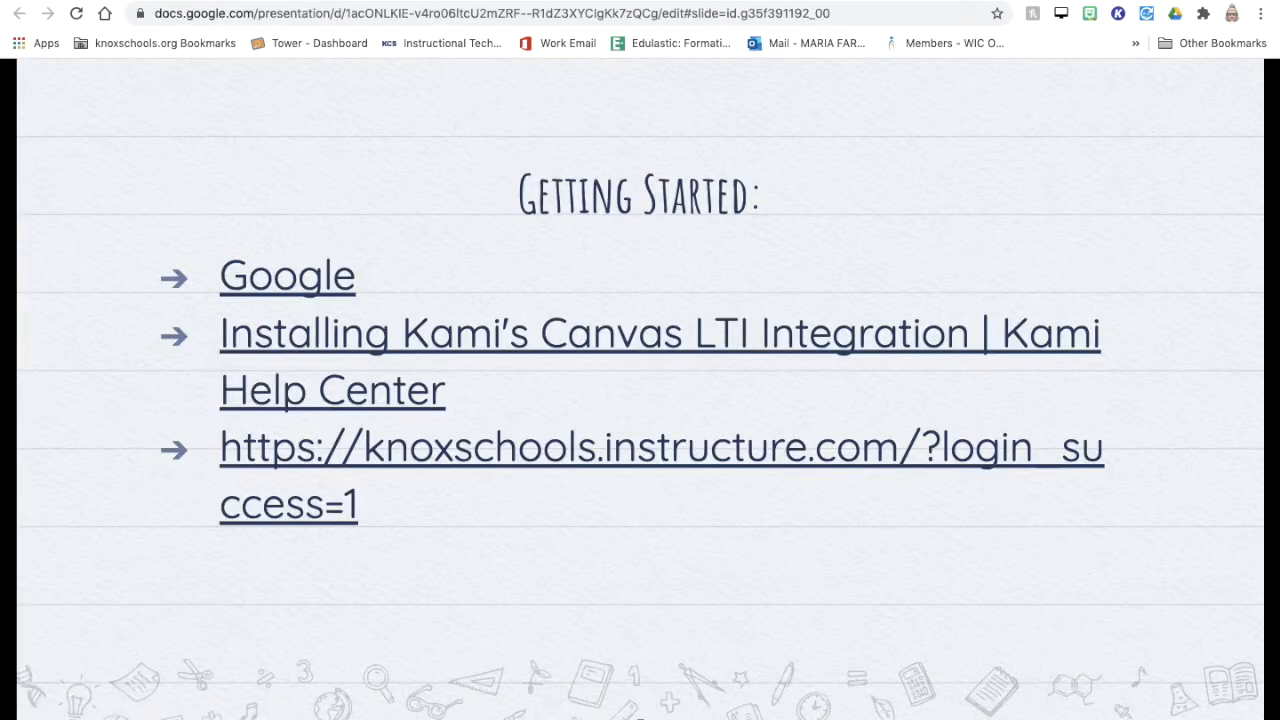
{"action": "key", "text": "ctrl+Tab"}
{"action": "key", "text": "ctrl+Tab"}
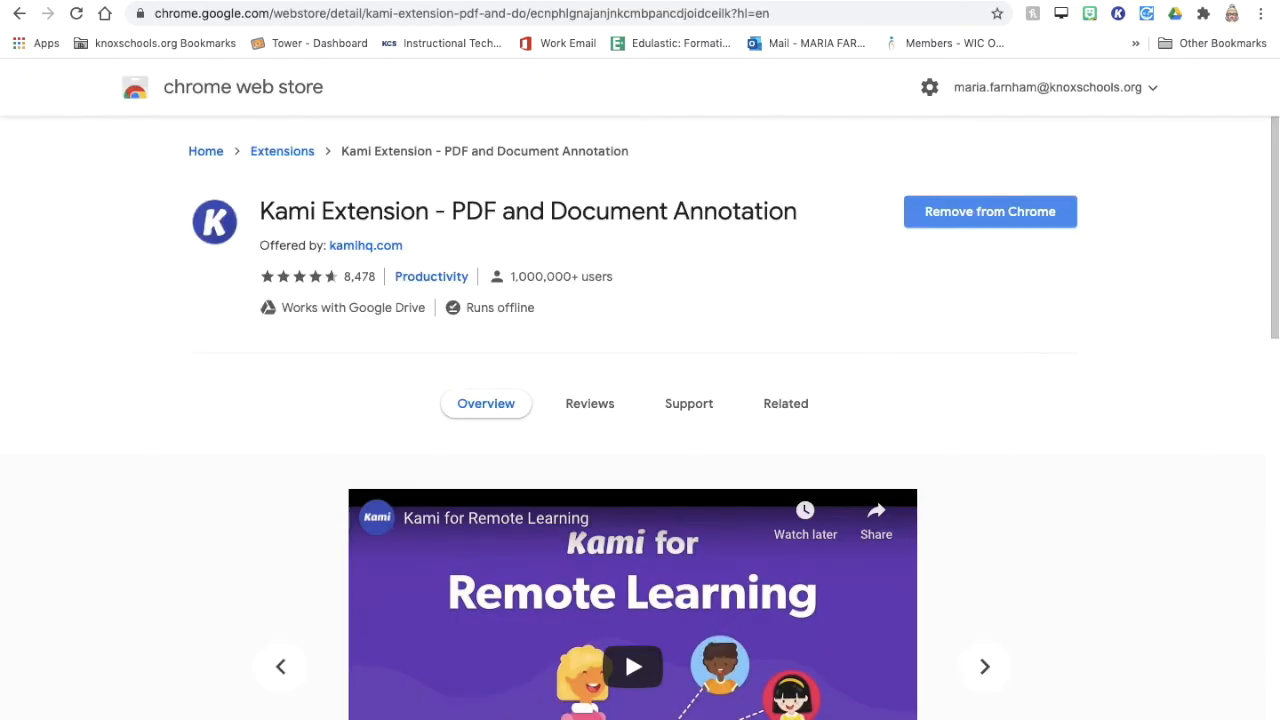
{"action": "key", "text": "ctrl+Tab"}
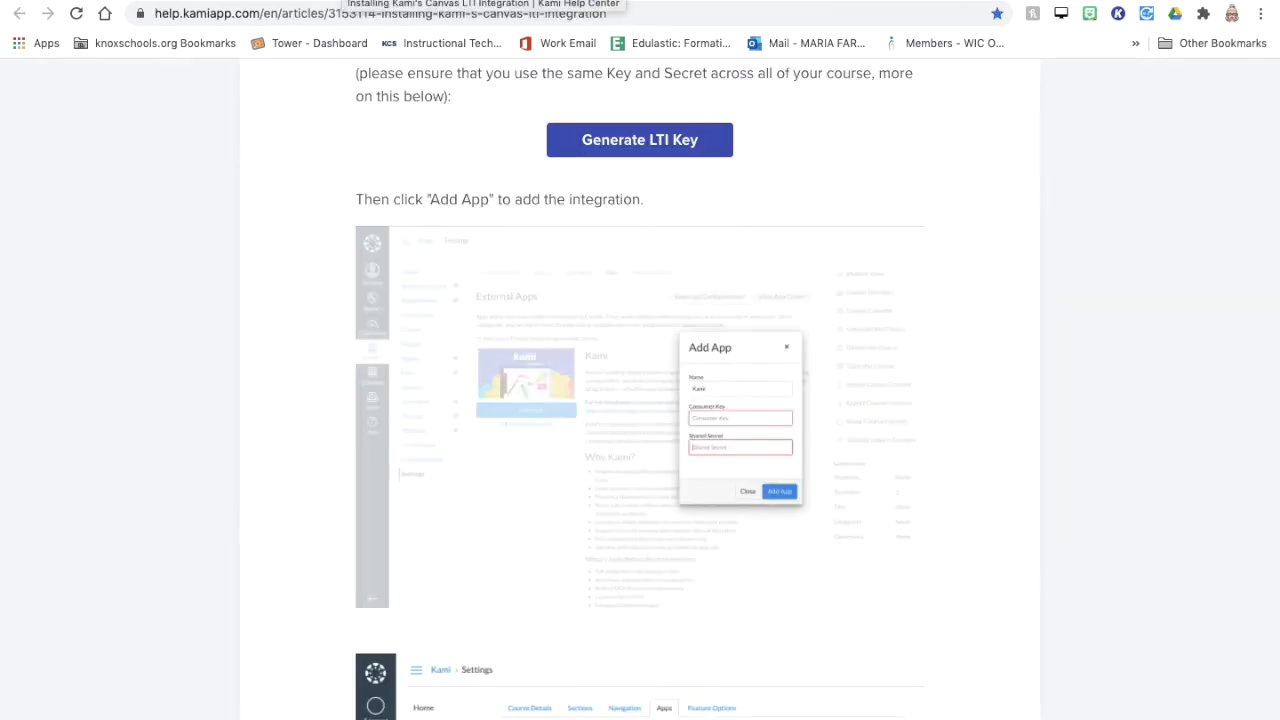
{"action": "left_click", "coordinate": [357, 14]}
{"action": "type", "text": "kamiapp.c"}
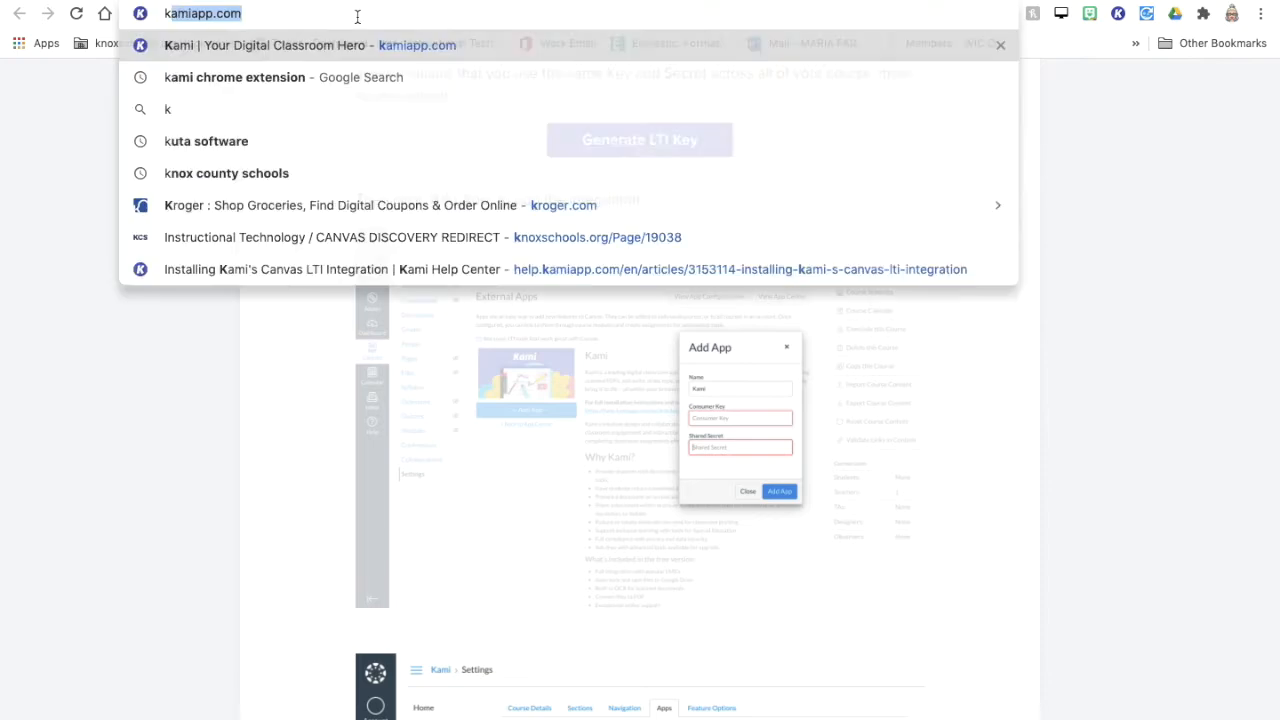
{"action": "type", "text": "o"}
{"action": "key", "text": "Return"}
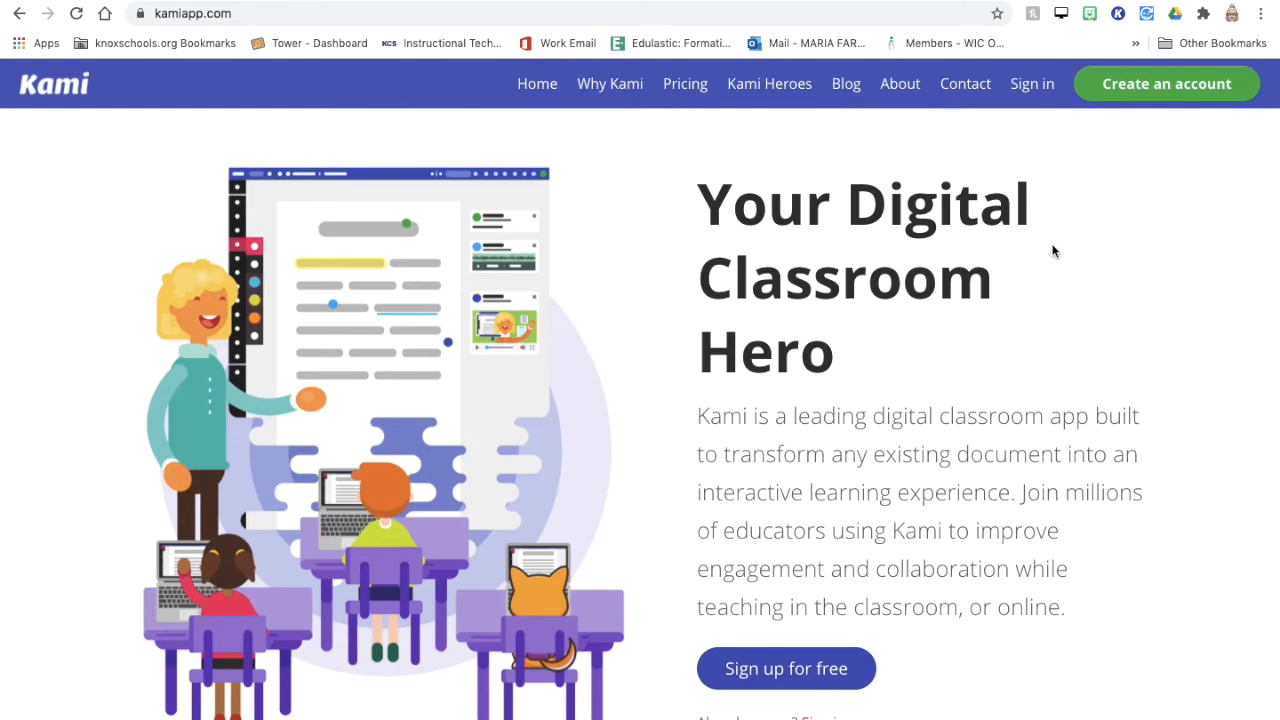
Step: Launch the Kami extension and open example pdf_math_comment tools_wp.pdf from the computer as a new copy
{"action": "left_click", "coordinate": [1119, 14]}
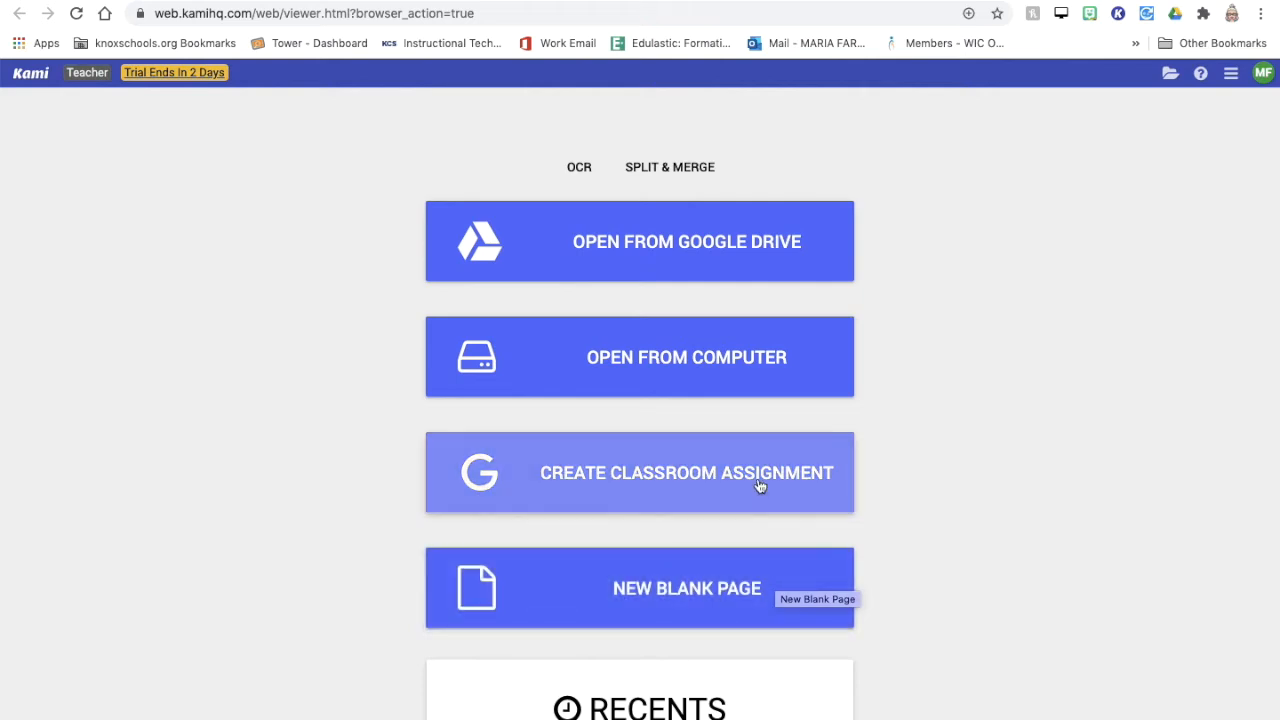
{"action": "left_click", "coordinate": [674, 375]}
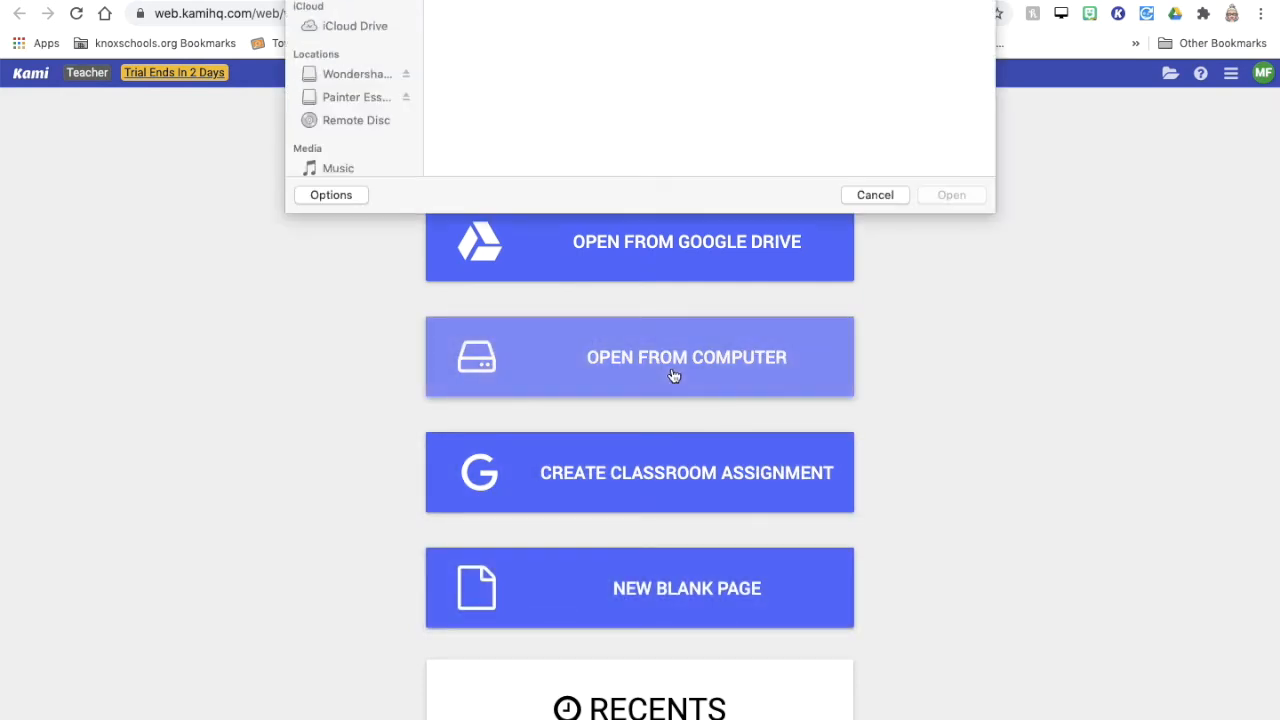
{"action": "double_click", "coordinate": [814, 20]}
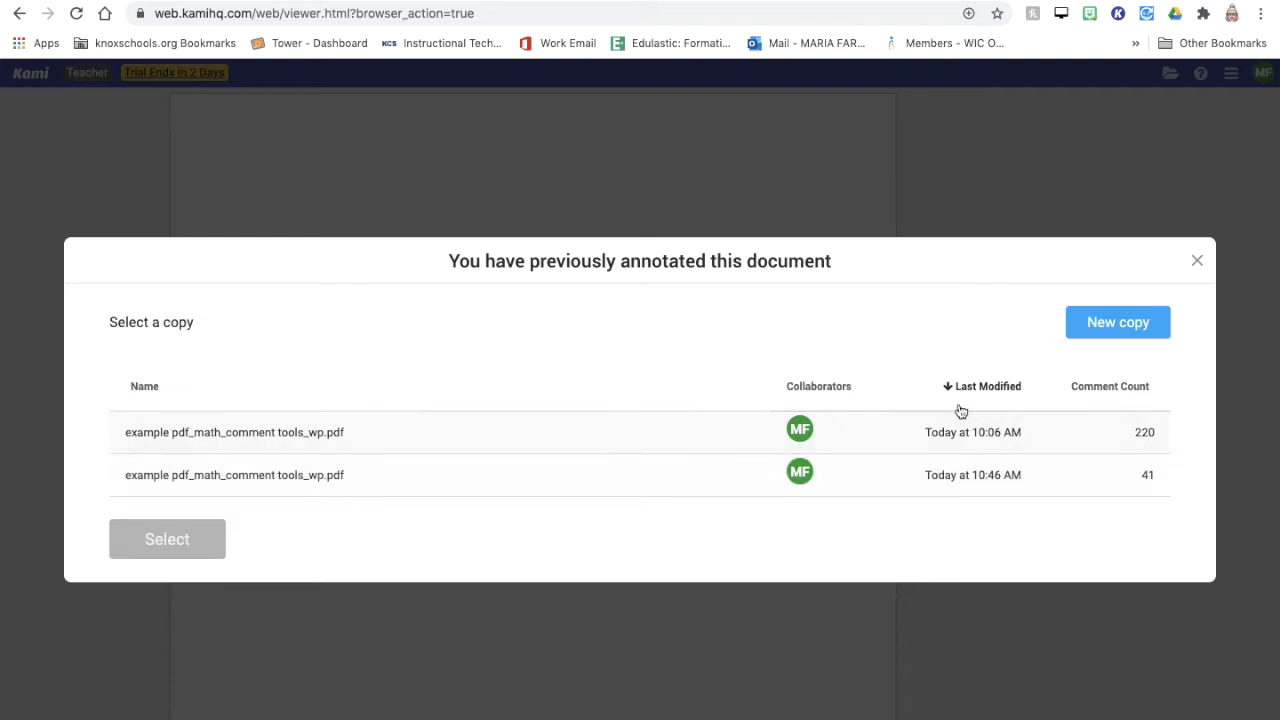
{"action": "left_click", "coordinate": [1134, 328]}
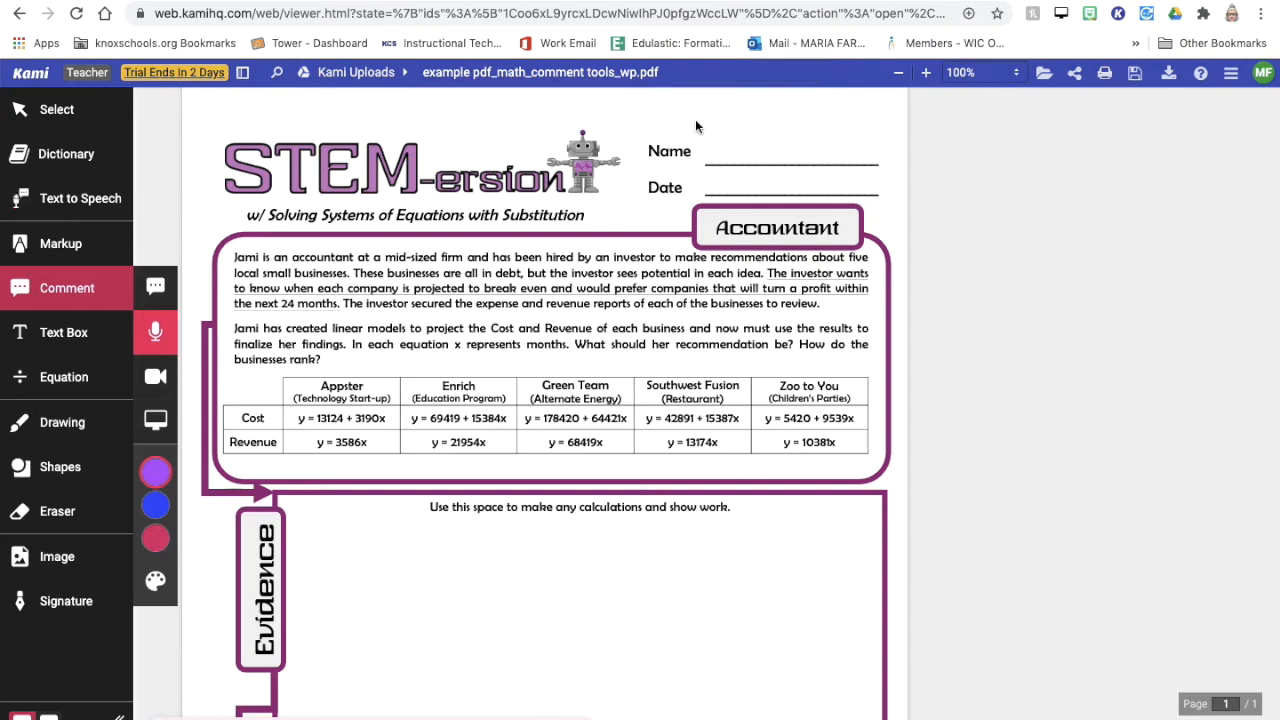
Step: Close the Kami website's page, keeping the slides and the example PDF open
{"action": "mouse_move", "coordinate": [830, 1]}
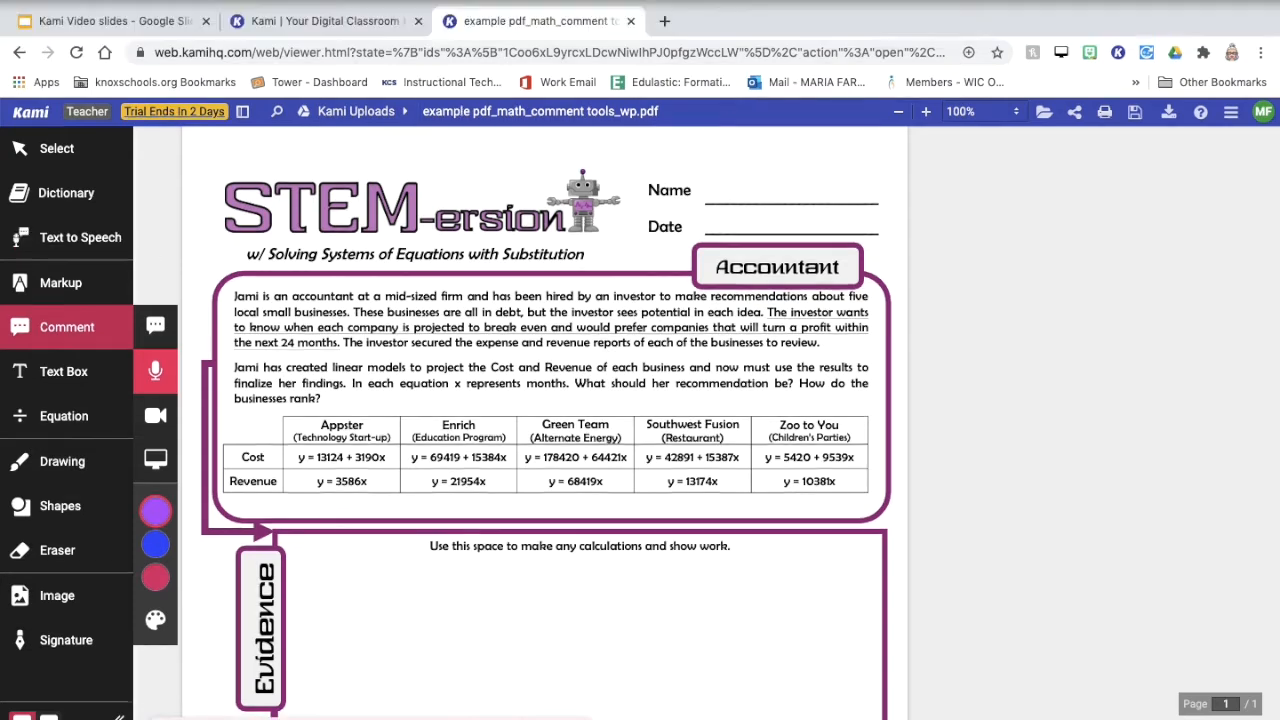
{"action": "left_click", "coordinate": [783, 1]}
{"action": "left_click", "coordinate": [808, 9]}
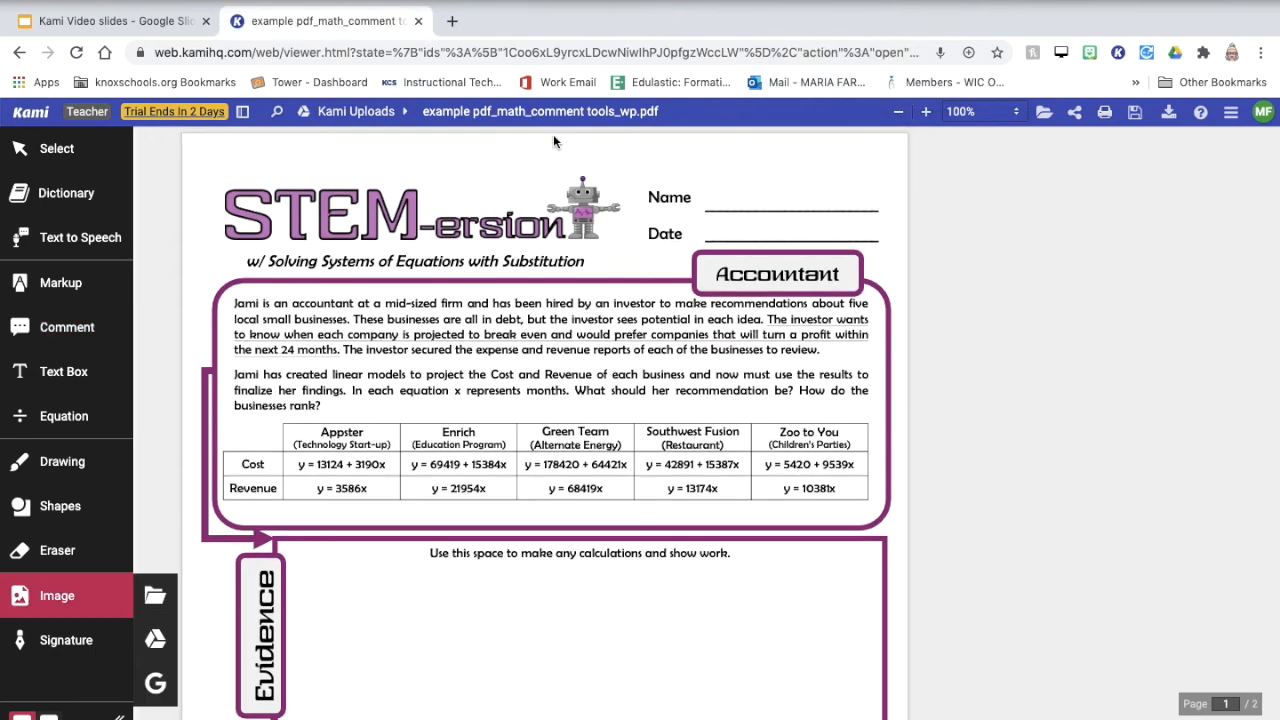
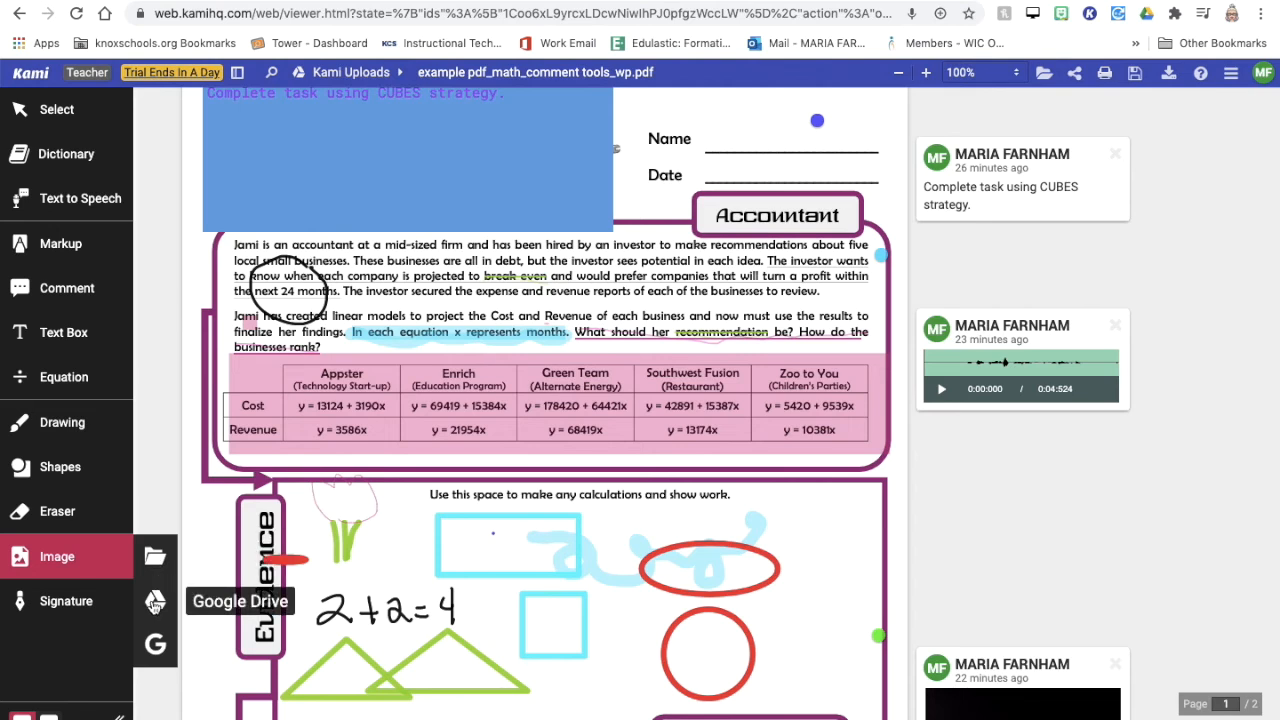
Step: Insert the break-even graph found by a Google image search for "break even" into the Evidence work space
{"action": "left_click", "coordinate": [163, 645]}
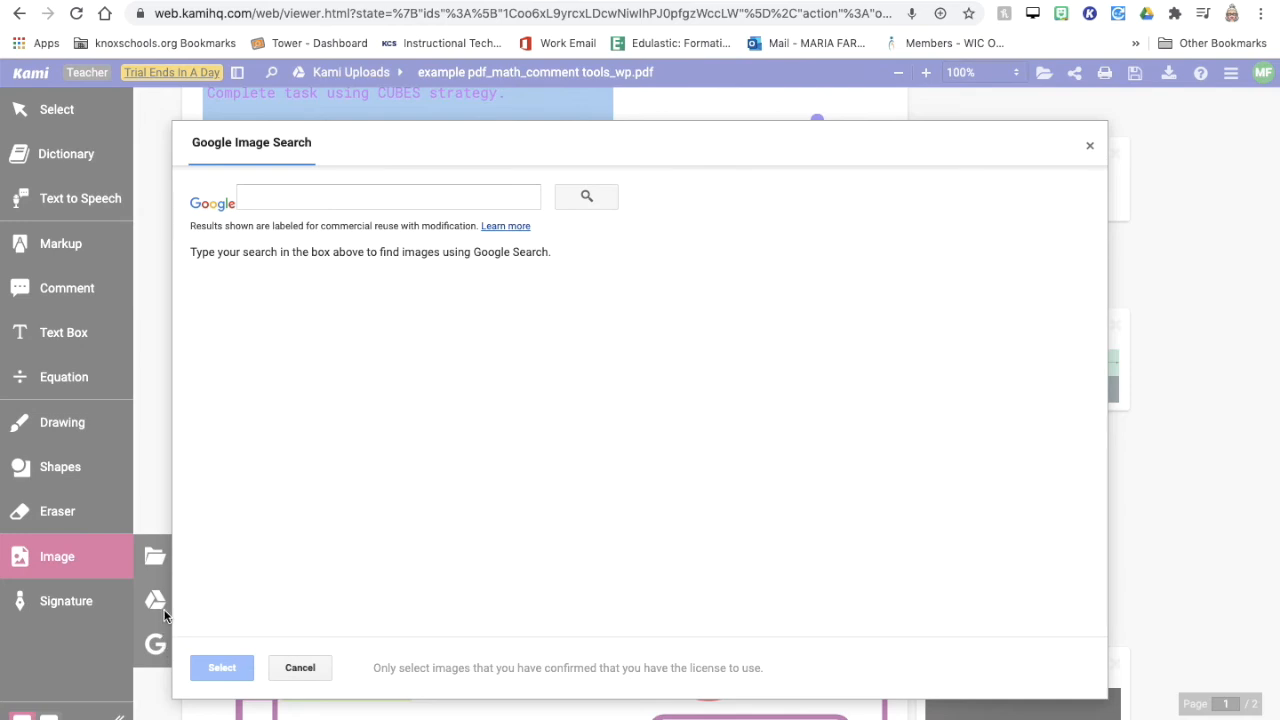
{"action": "left_click", "coordinate": [294, 204]}
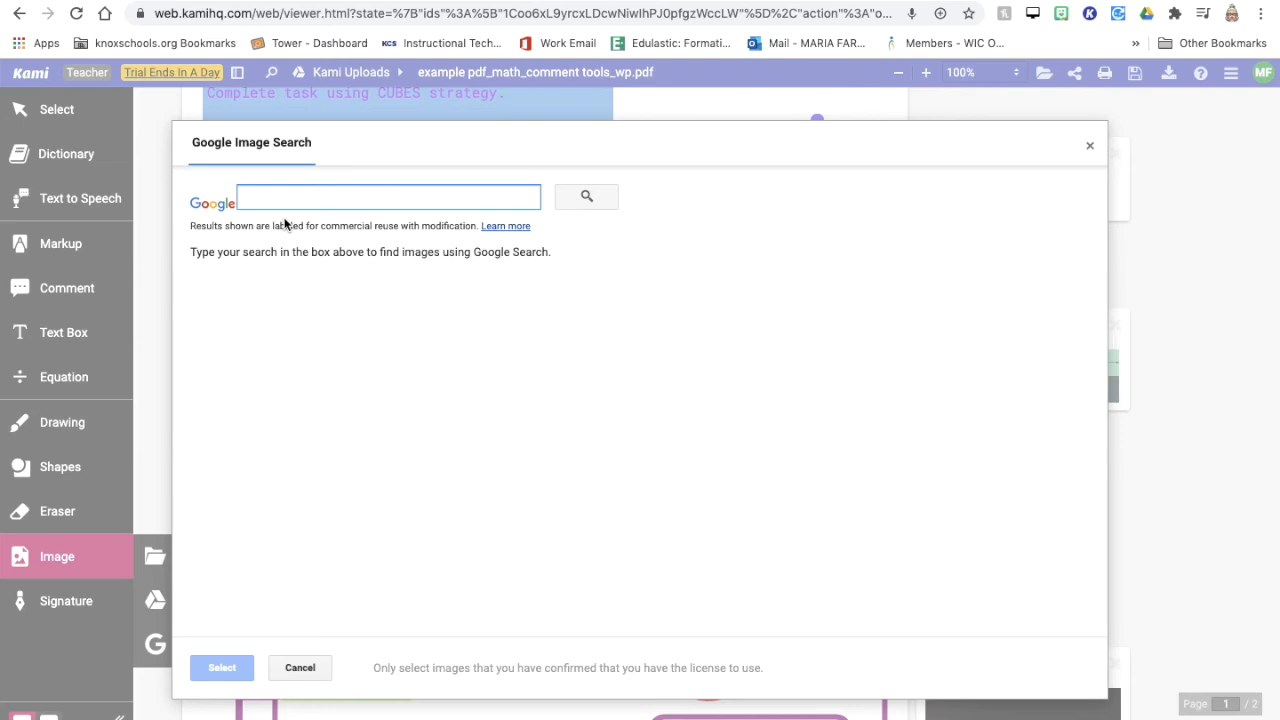
{"action": "type", "text": "break even"}
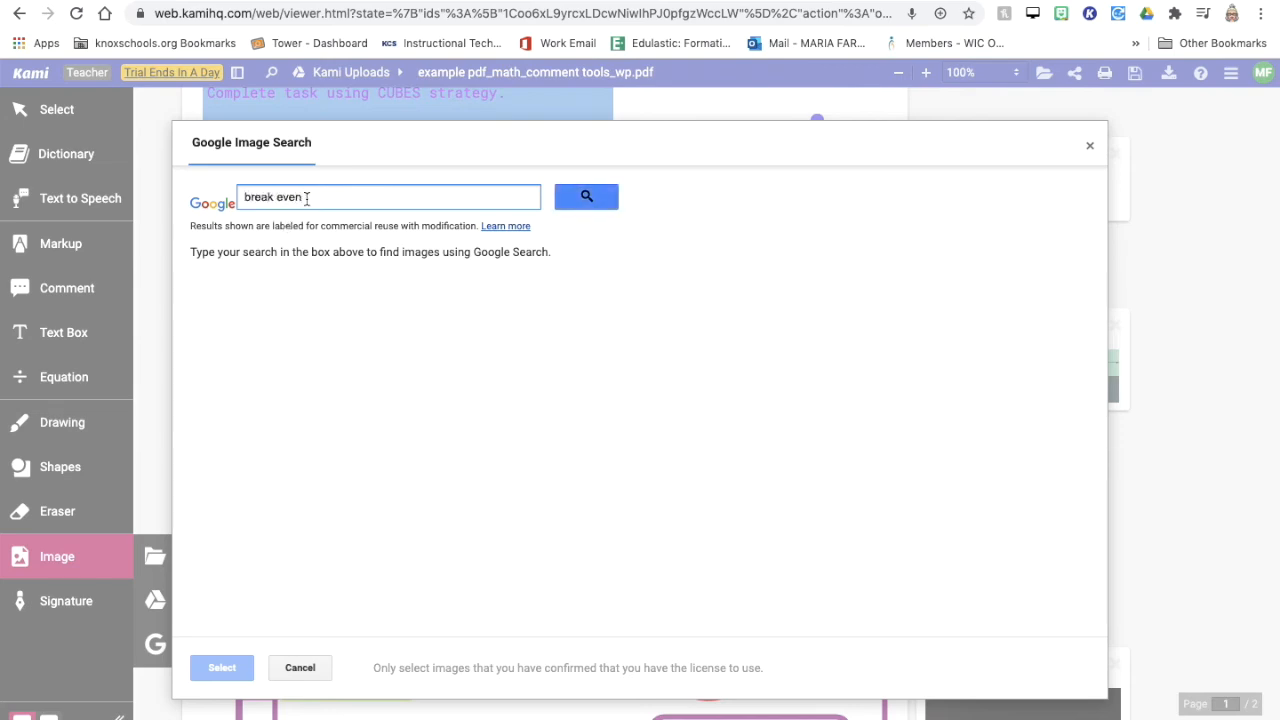
{"action": "left_click", "coordinate": [562, 196]}
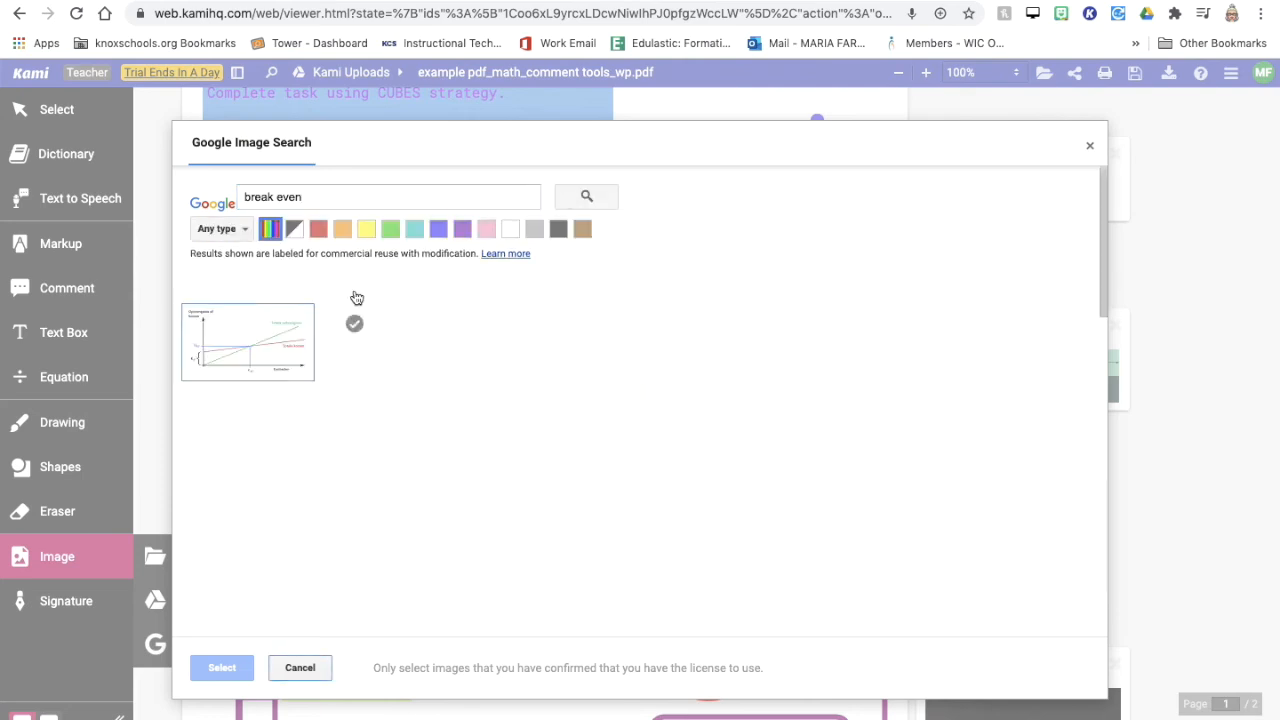
{"action": "left_click", "coordinate": [286, 364]}
{"action": "left_click", "coordinate": [225, 669]}
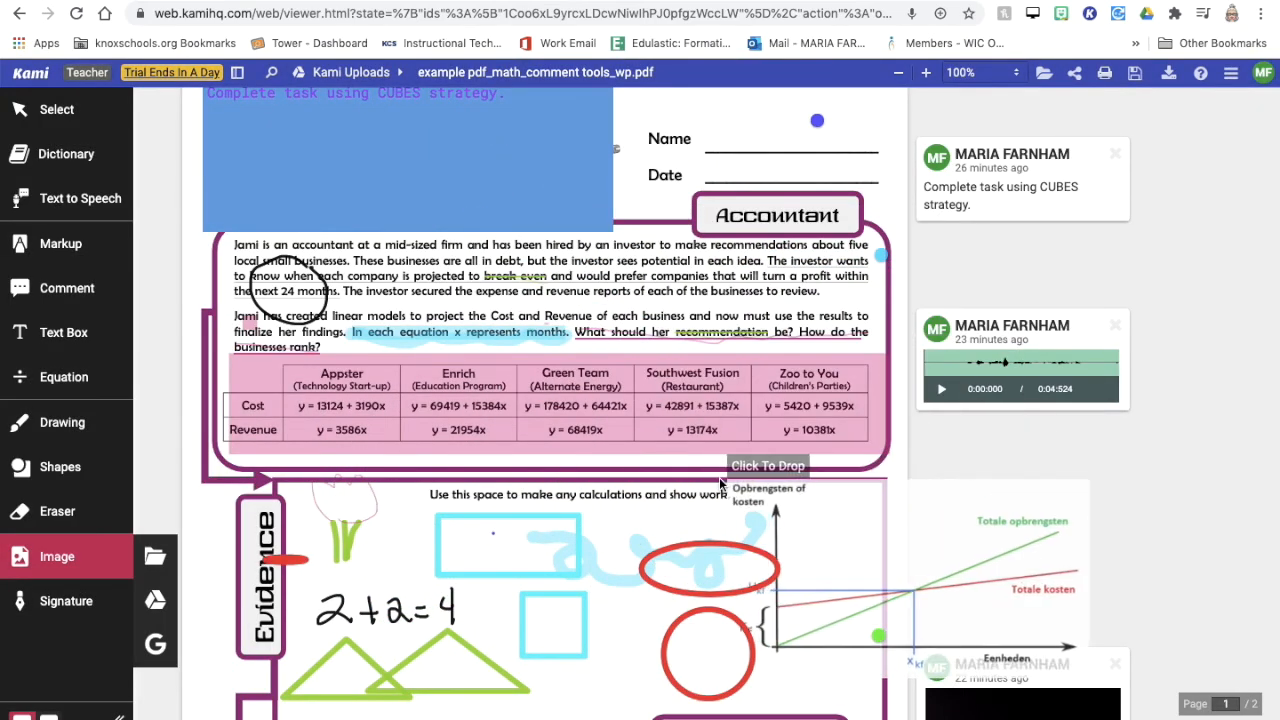
{"action": "left_click", "coordinate": [632, 502]}
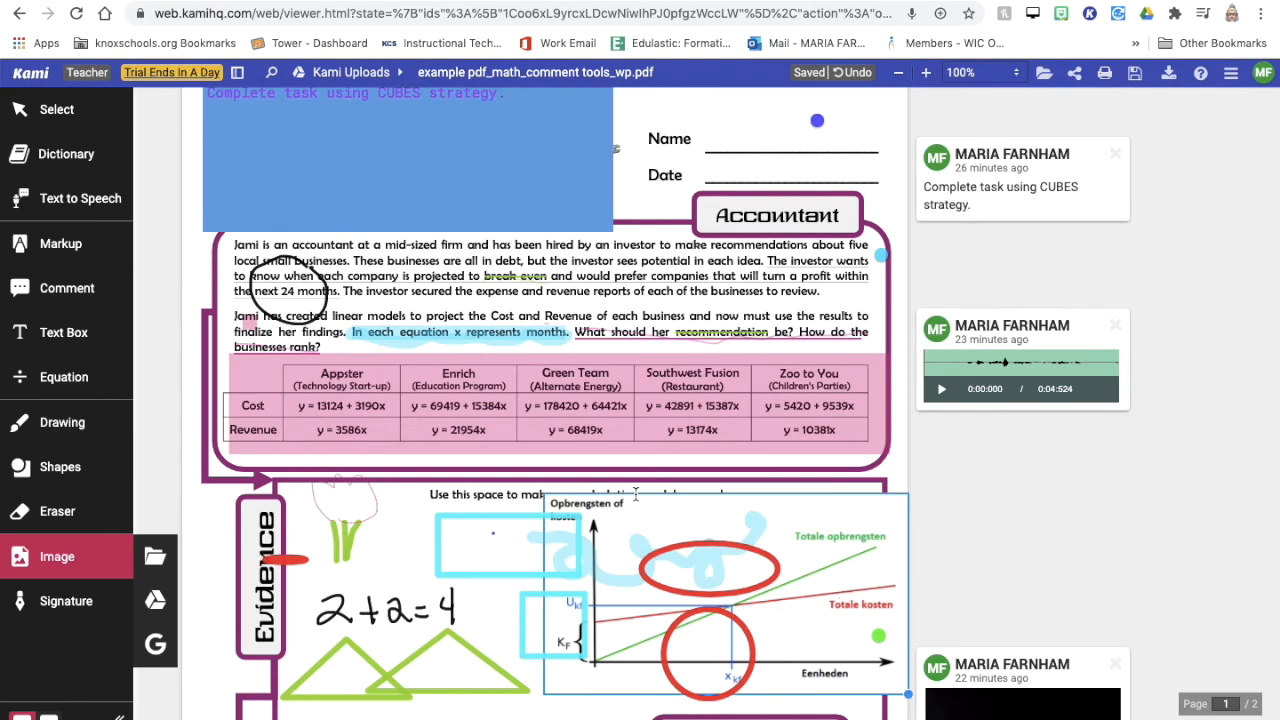
Step: Rotate the inserted graph image four times through a full turn
{"action": "mouse_move", "coordinate": [647, 507]}
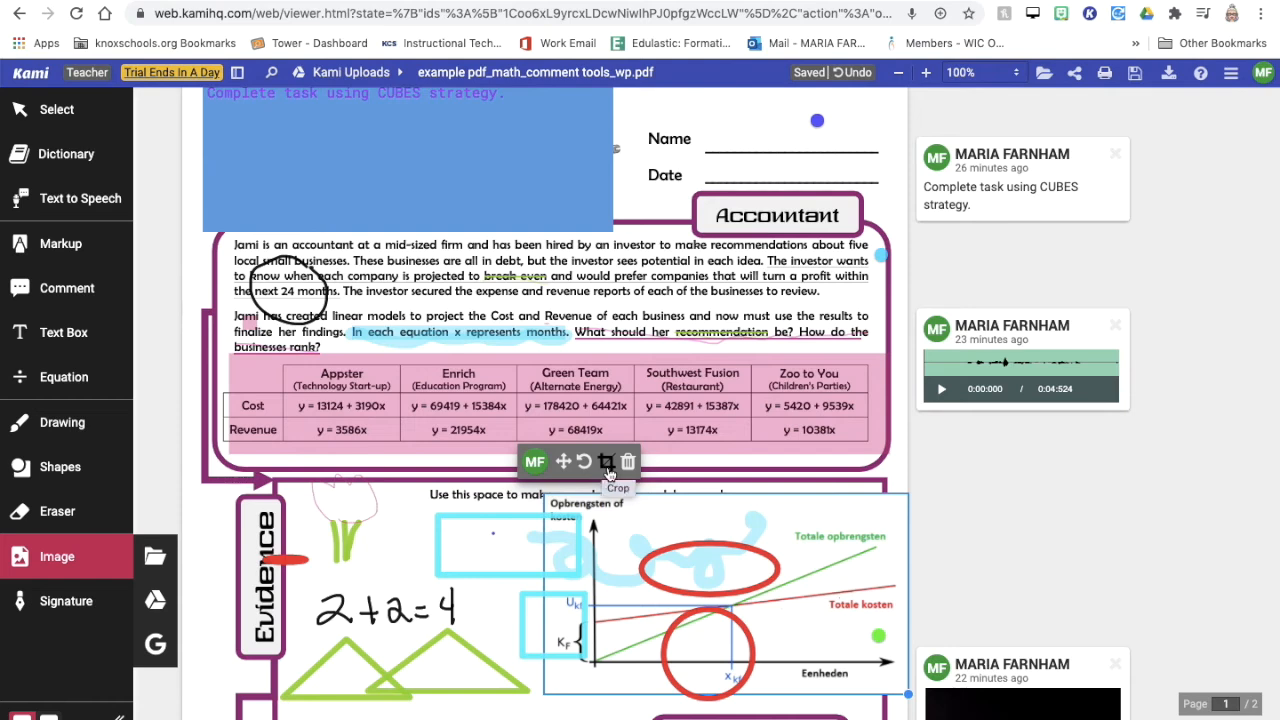
{"action": "key", "text": "ctrl+a"}
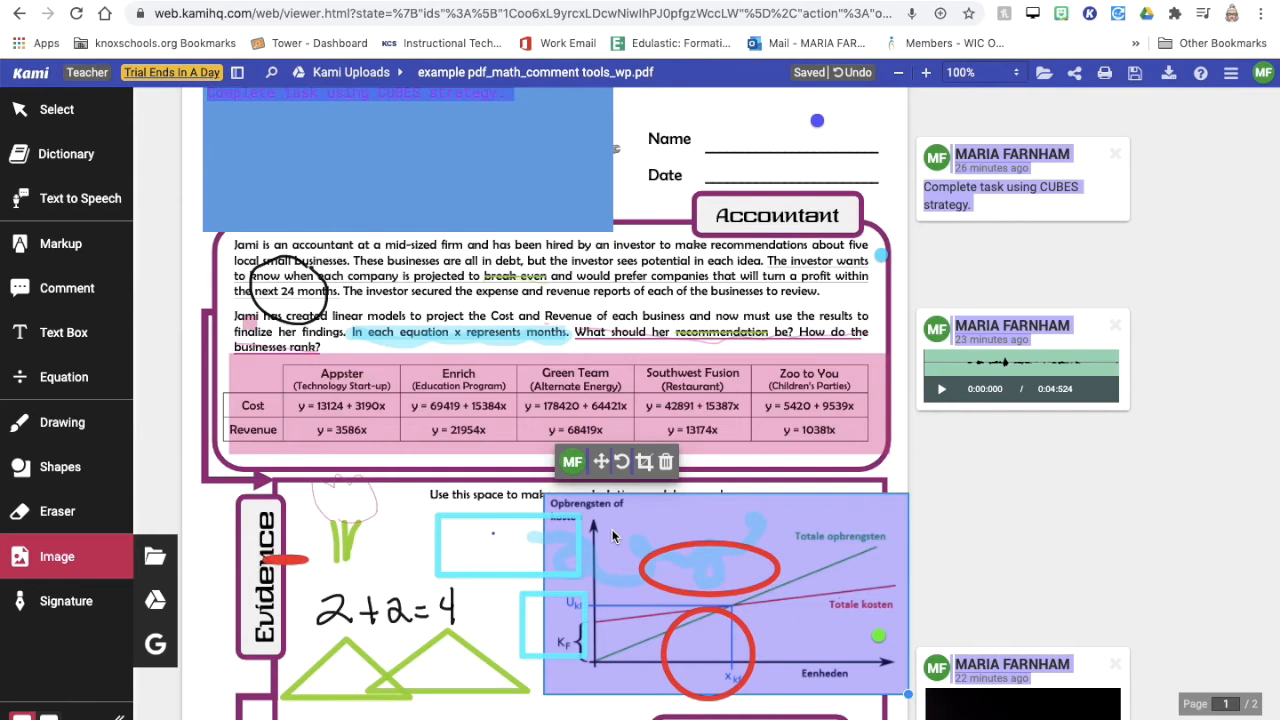
{"action": "left_click", "coordinate": [622, 462]}
{"action": "left_click", "coordinate": [623, 462]}
{"action": "left_click", "coordinate": [623, 462]}
{"action": "left_click", "coordinate": [623, 462]}
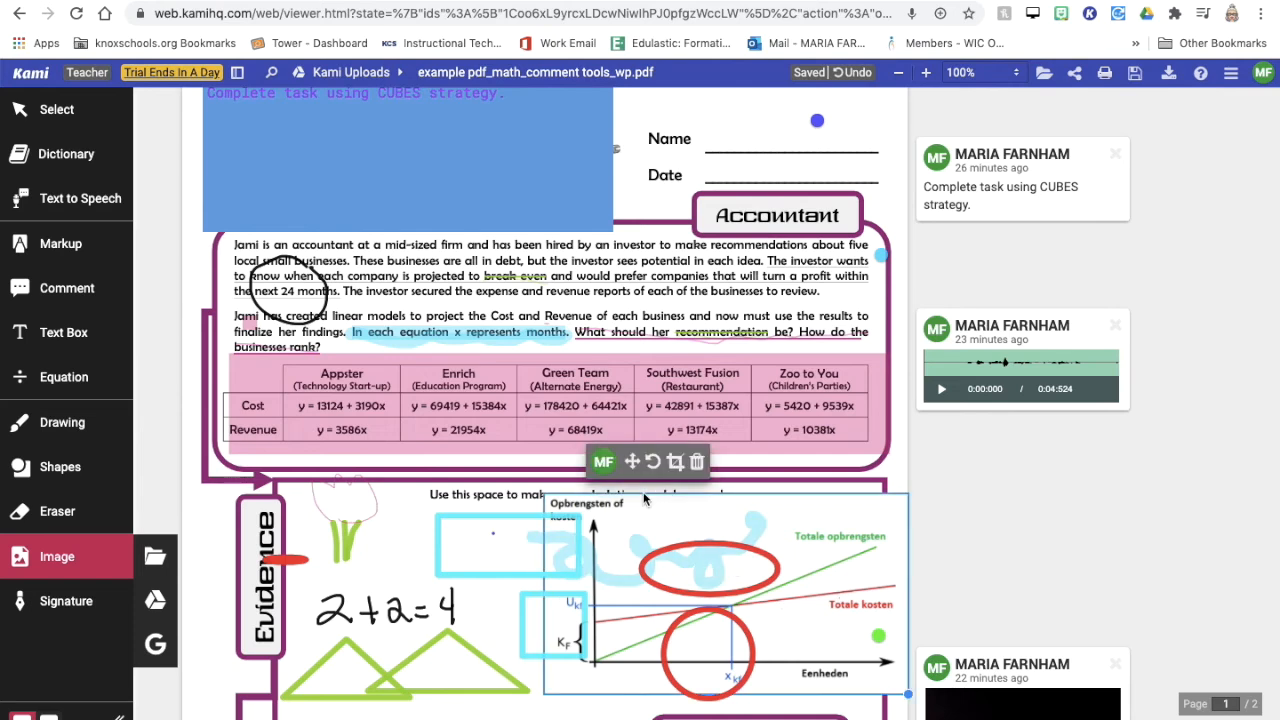
Step: Move the graph image out of the Evidence area, across the Analysis box, and into the Conclusion box
{"action": "left_click_drag", "start_coordinate": [632, 462], "coordinate": [333, 632]}
{"action": "scroll", "coordinate": [525, 502], "scroll_direction": "down", "scroll_amount": 3}
{"action": "scroll", "coordinate": [525, 502], "scroll_direction": "down", "scroll_amount": 2}
{"action": "mouse_move", "coordinate": [391, 289]}
{"action": "scroll", "coordinate": [391, 289], "scroll_direction": "up", "scroll_amount": 1}
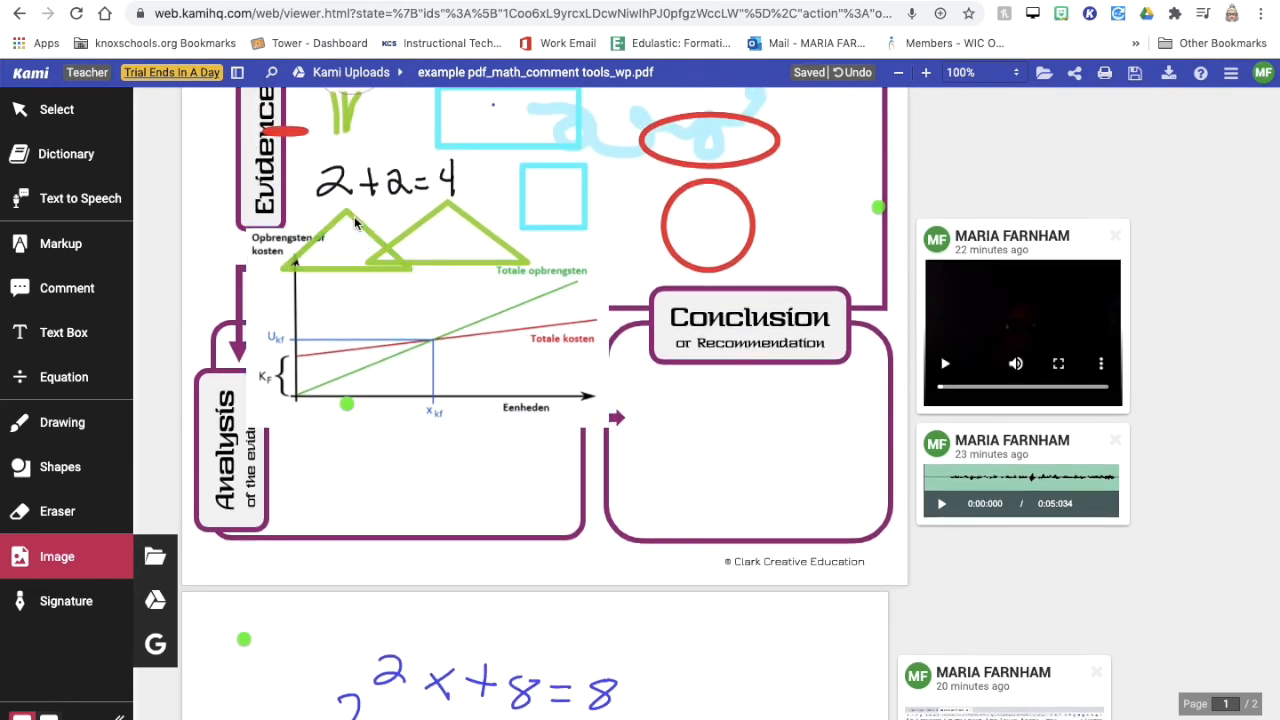
{"action": "left_click_drag", "start_coordinate": [331, 317], "coordinate": [629, 473]}
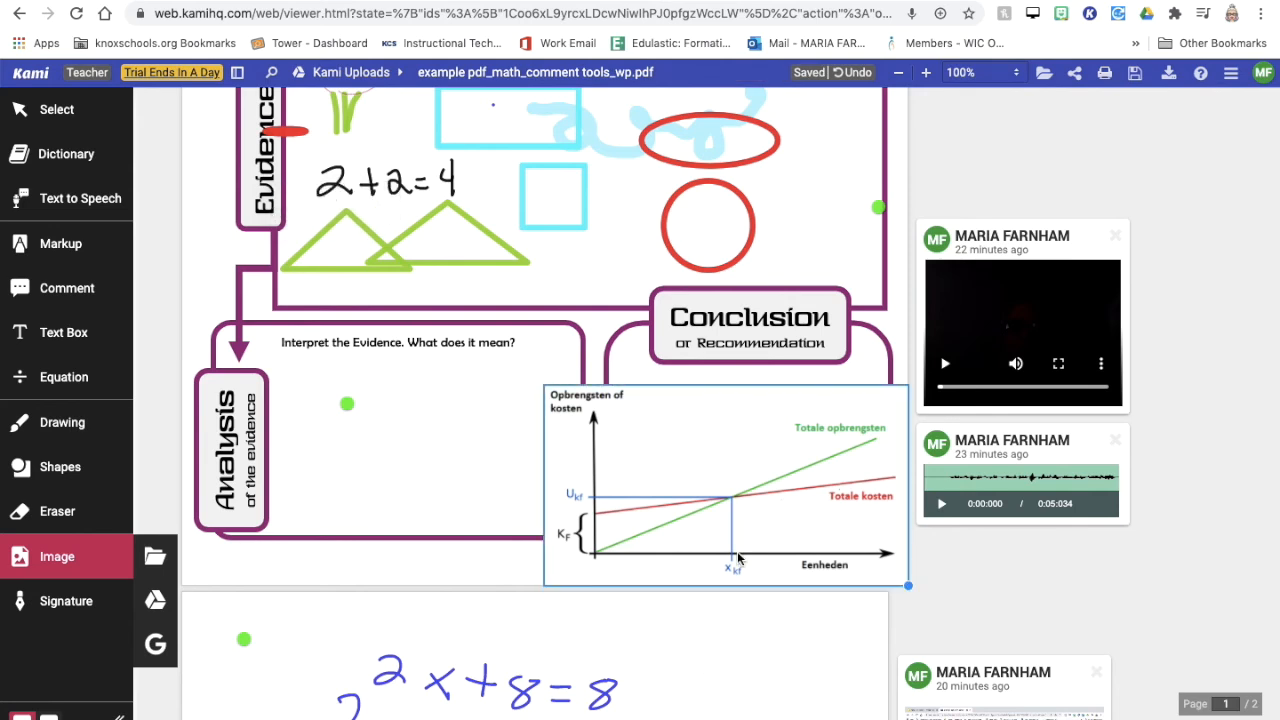
{"action": "mouse_move", "coordinate": [777, 544]}
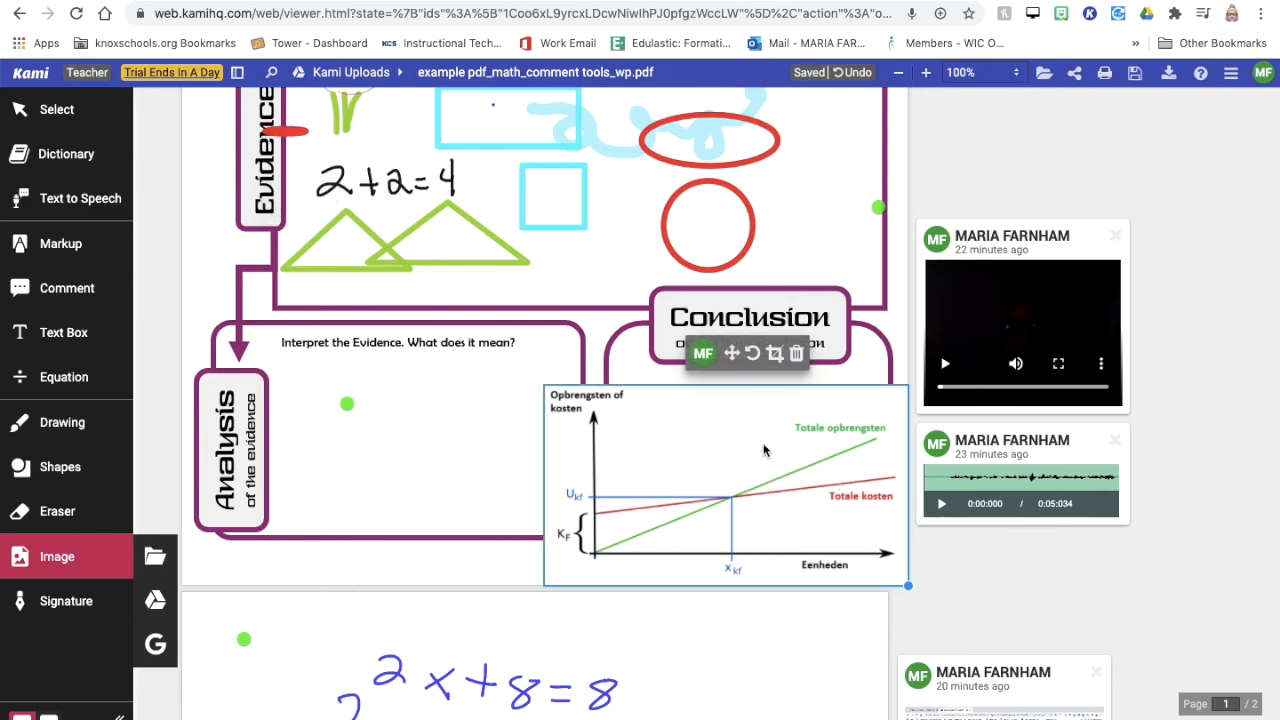
Step: View the options for adding or inserting a signature, and close them without inserting one
{"action": "scroll", "coordinate": [437, 357], "scroll_direction": "up", "scroll_amount": 5}
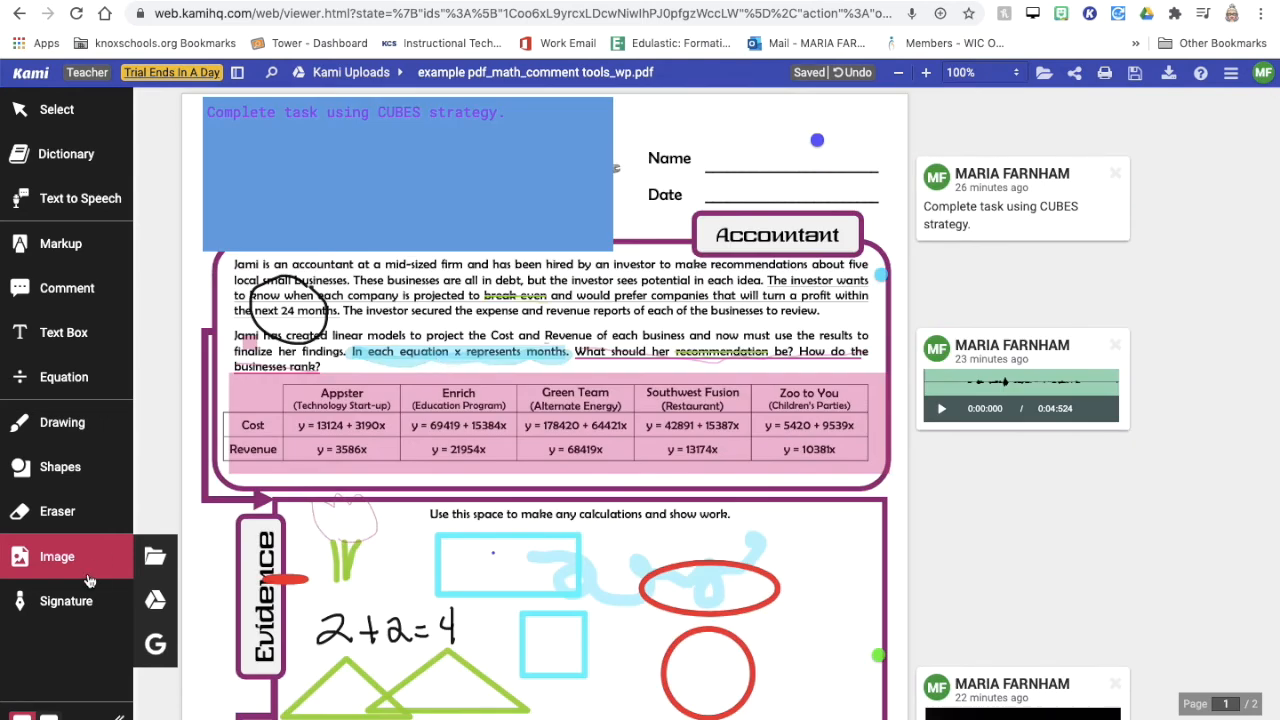
{"action": "mouse_move", "coordinate": [80, 621]}
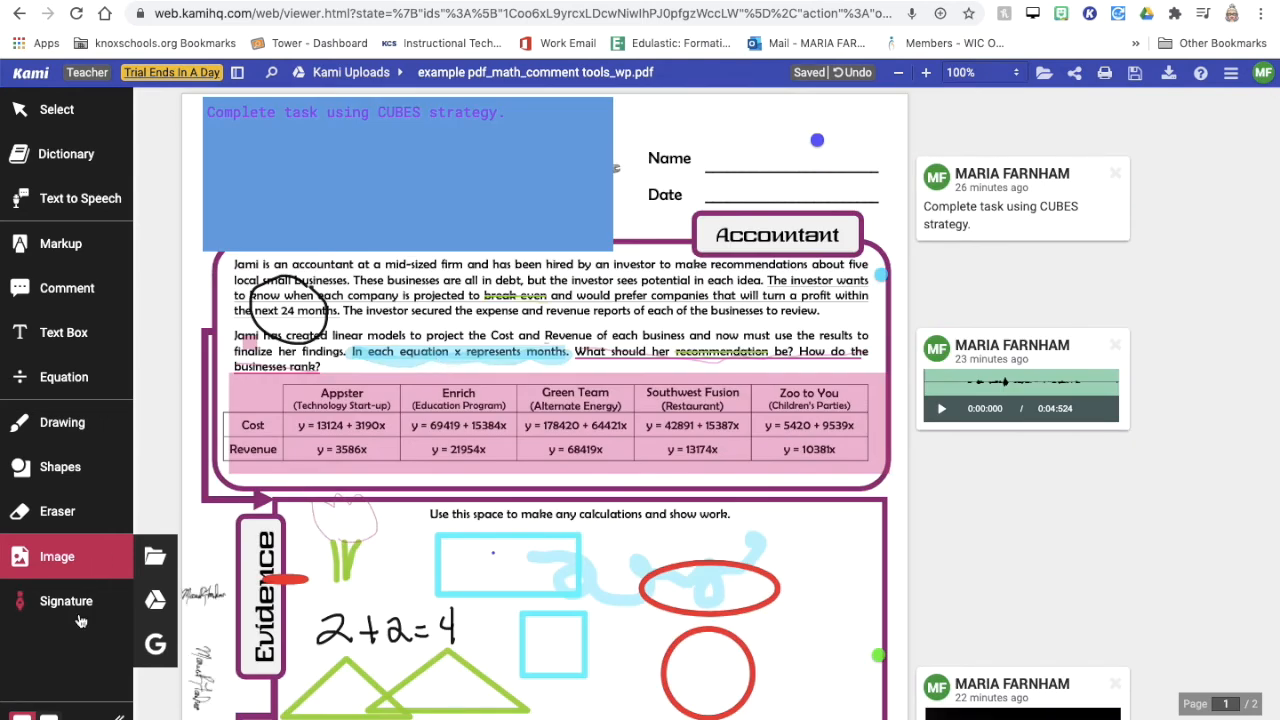
{"action": "left_click", "coordinate": [80, 621]}
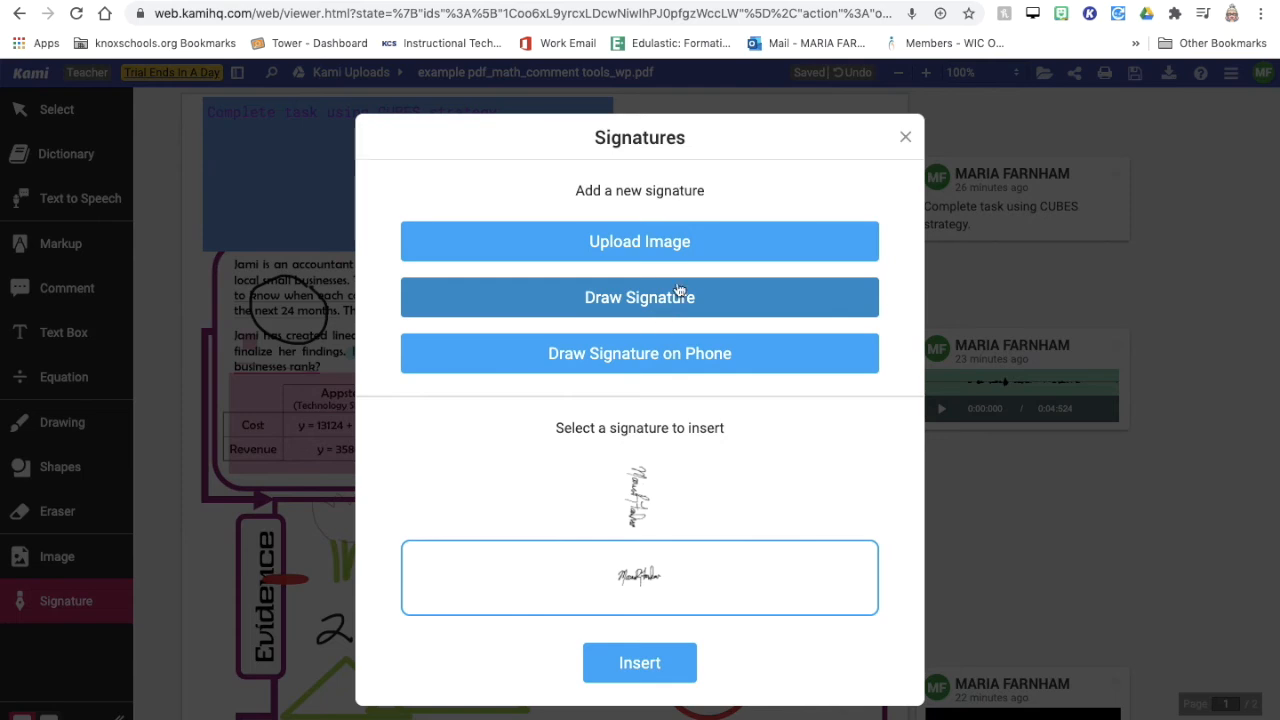
{"action": "left_click", "coordinate": [905, 139]}
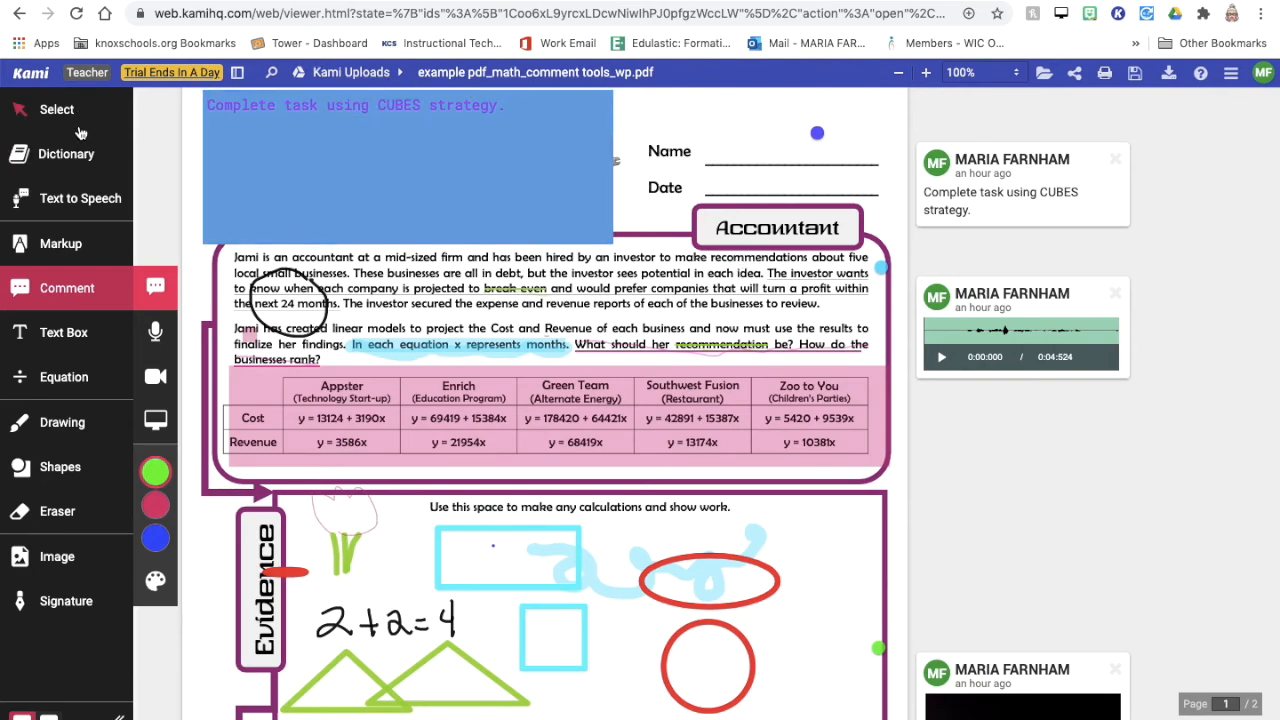
Step: Review the options of the Markup, Comment, Text Box, Drawing, Shapes and Eraser tools
{"action": "left_click", "coordinate": [108, 249]}
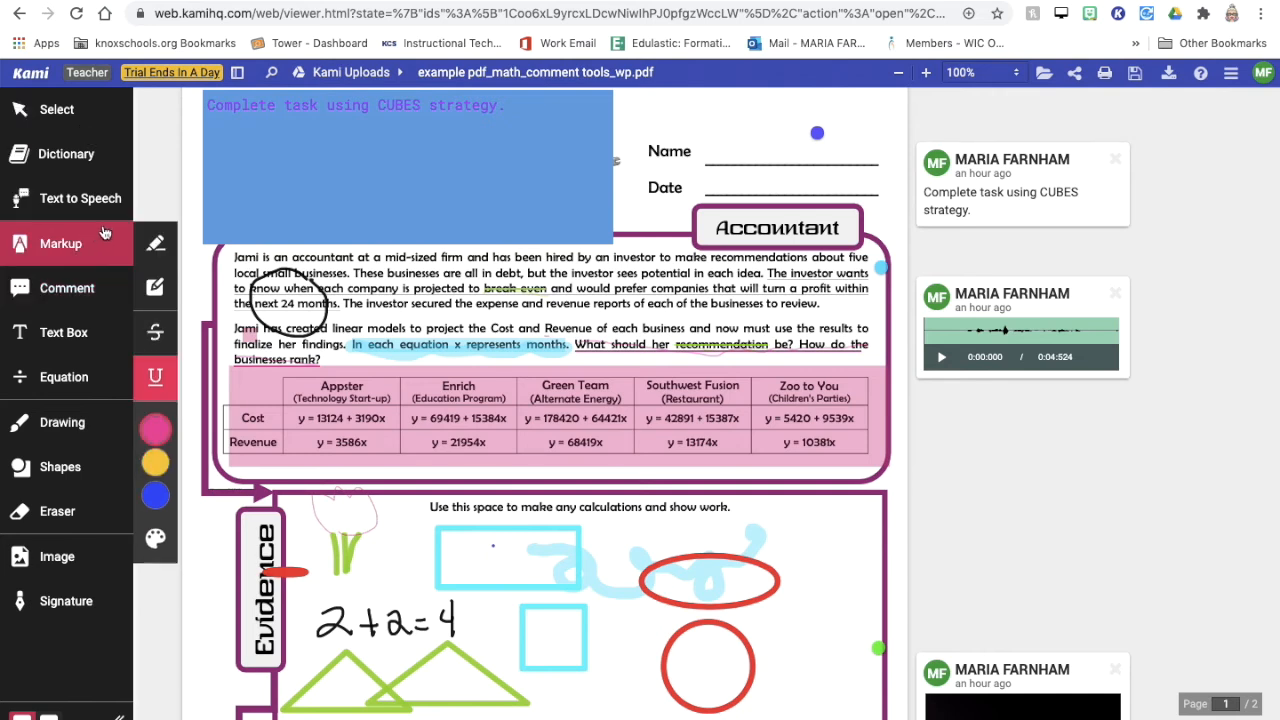
{"action": "left_click", "coordinate": [88, 285]}
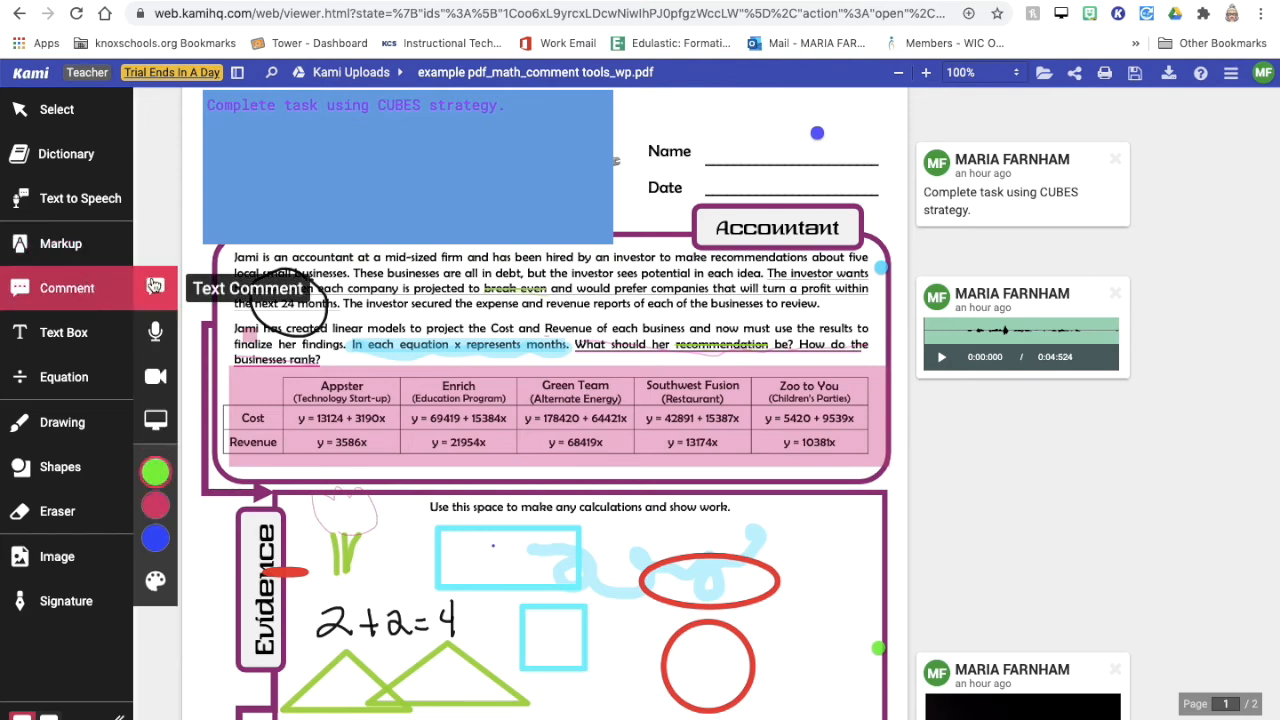
{"action": "left_click", "coordinate": [86, 336]}
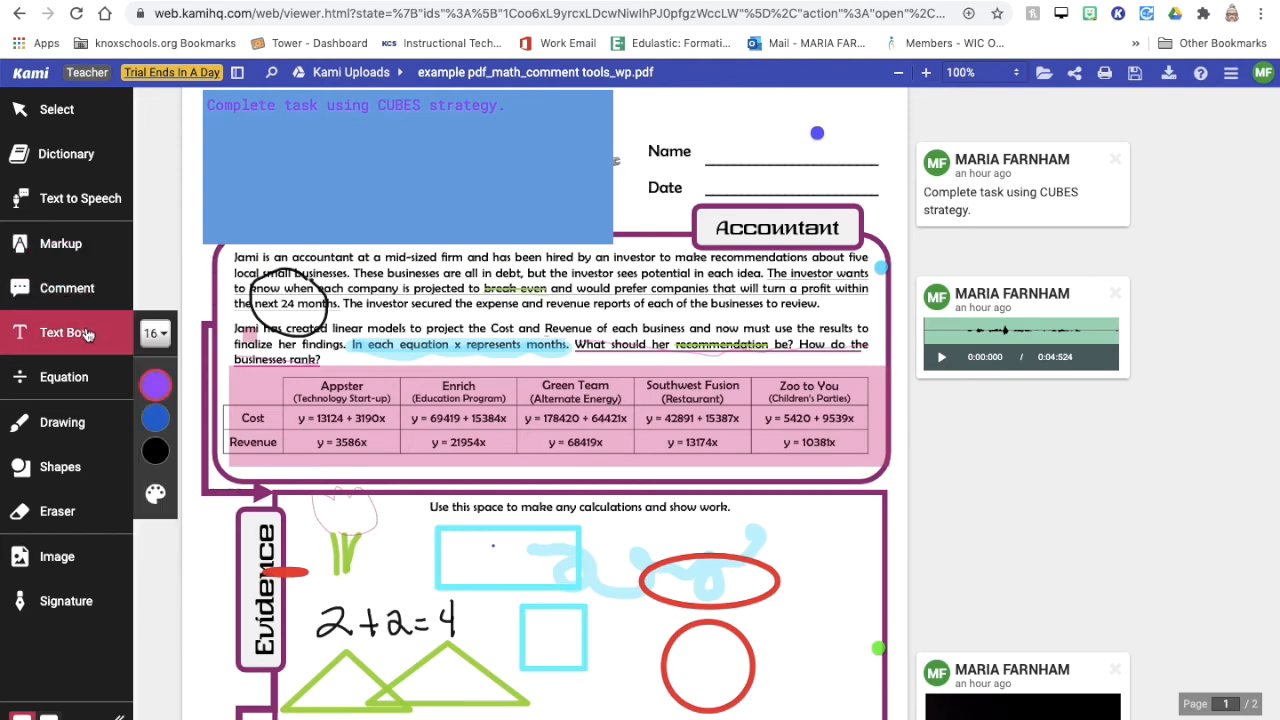
{"action": "left_click", "coordinate": [65, 423]}
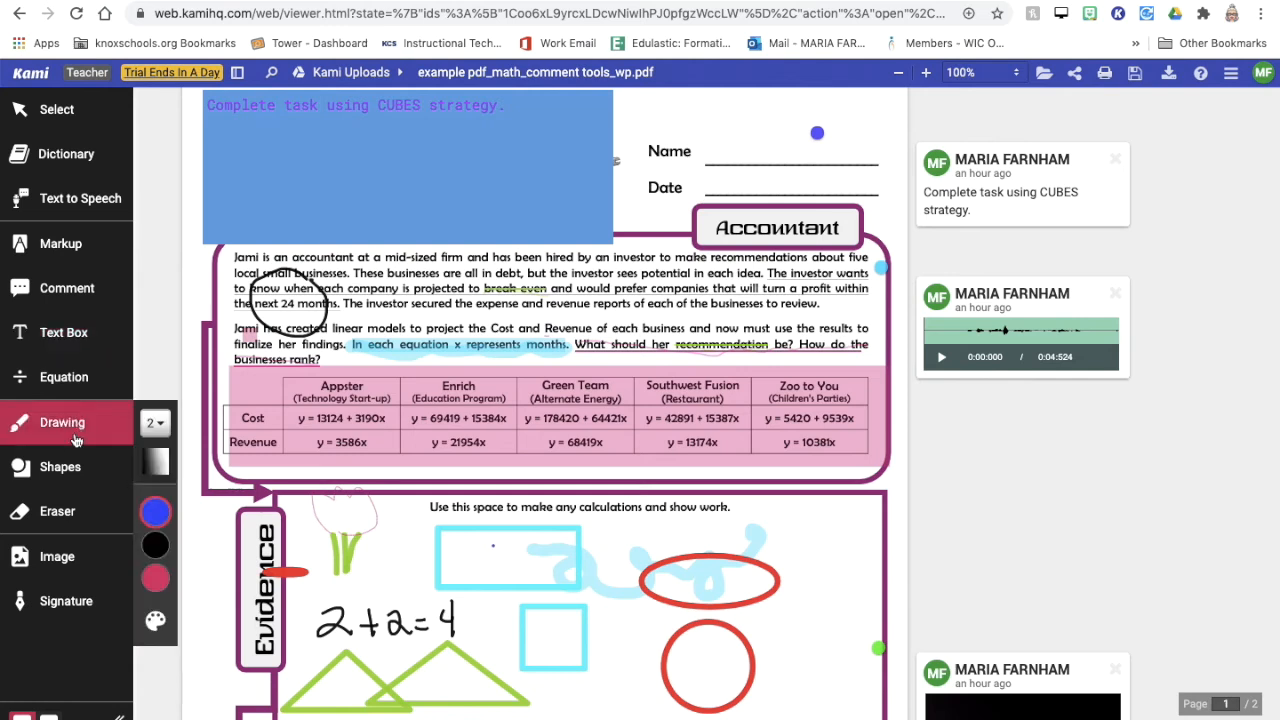
{"action": "left_click", "coordinate": [80, 458]}
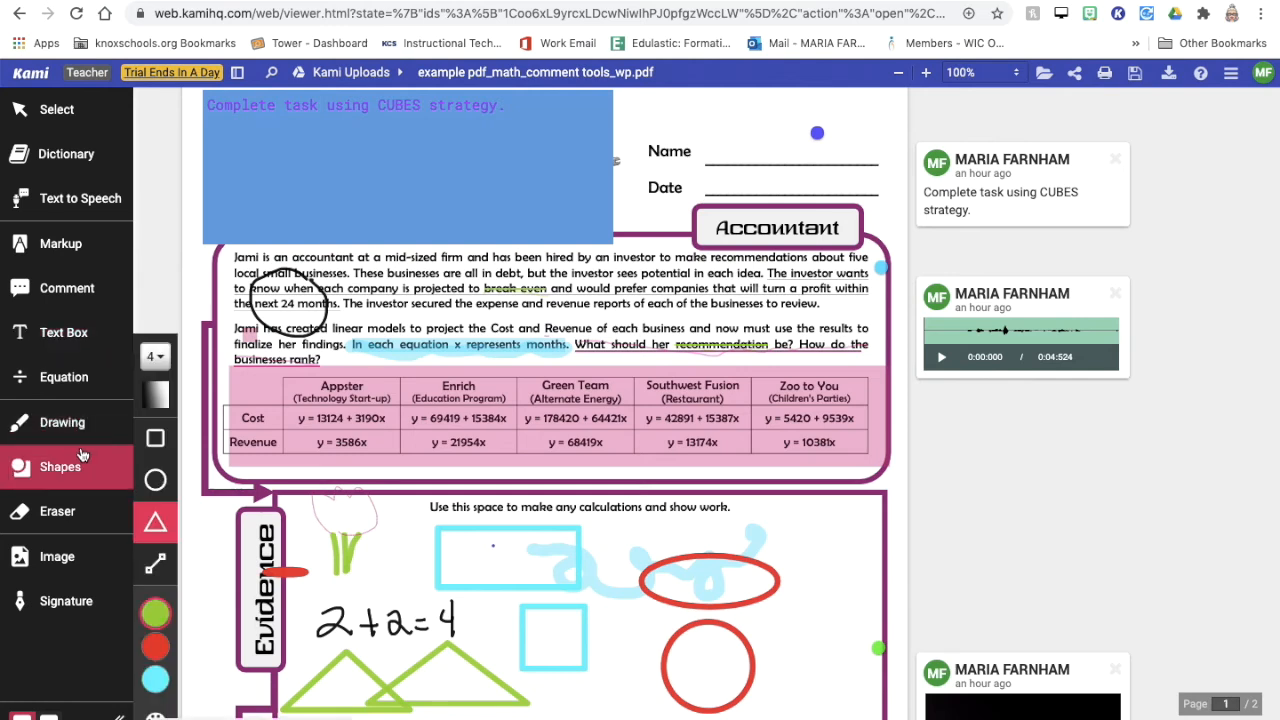
{"action": "left_click", "coordinate": [82, 510]}
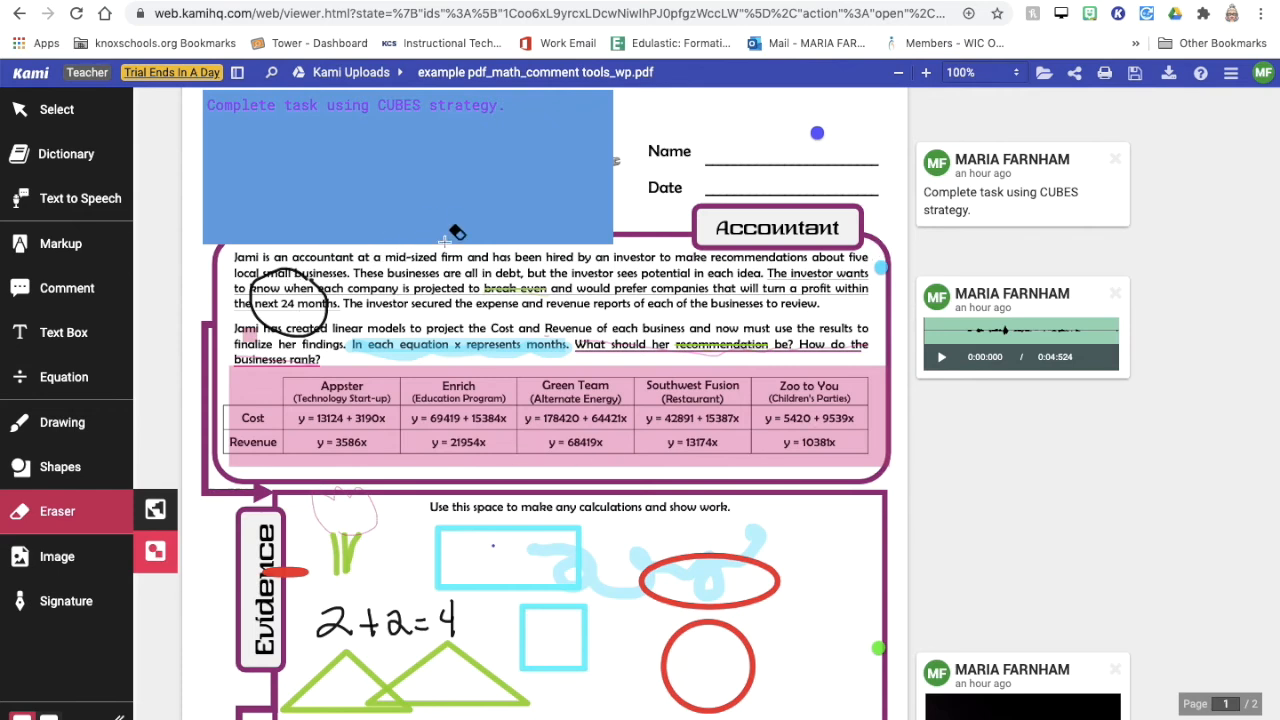
Step: Prepare a Google Drive export of the PDF with all annotations and name the file Systems_task
{"action": "left_click", "coordinate": [1102, 197]}
{"action": "left_click", "coordinate": [1168, 80]}
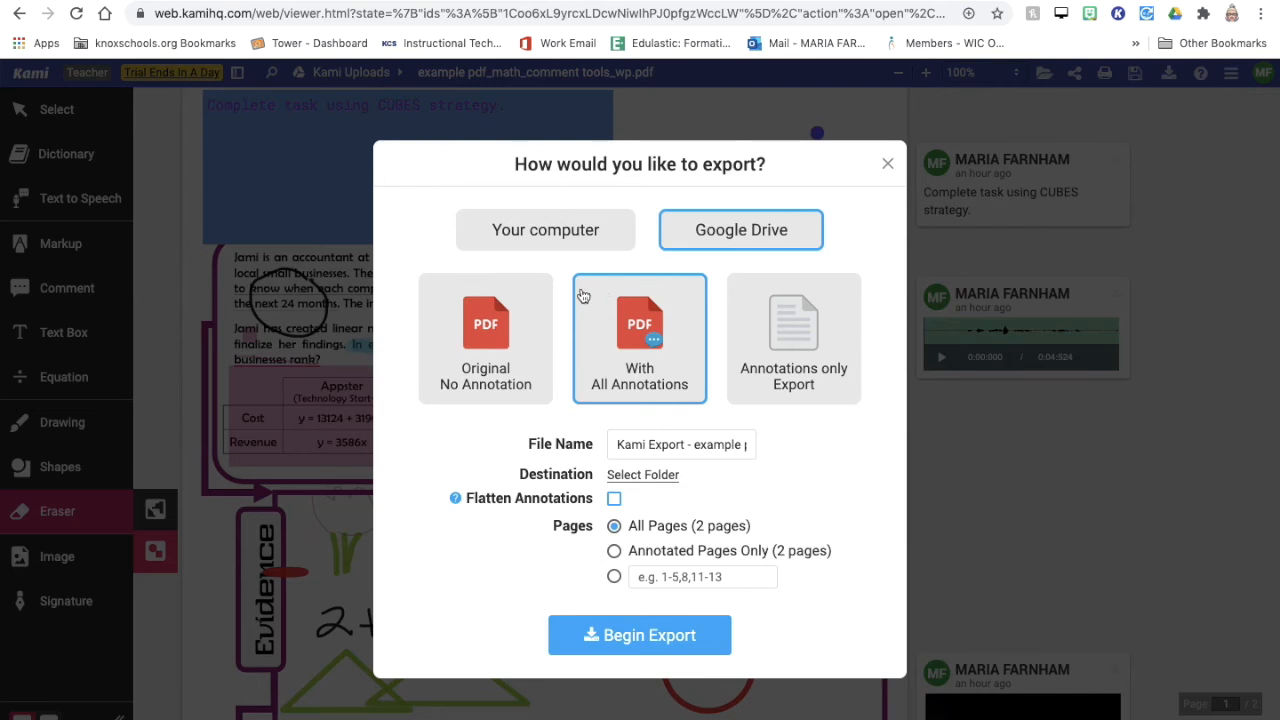
{"action": "double_click", "coordinate": [734, 446]}
{"action": "double_click", "coordinate": [743, 433]}
{"action": "double_click", "coordinate": [733, 447]}
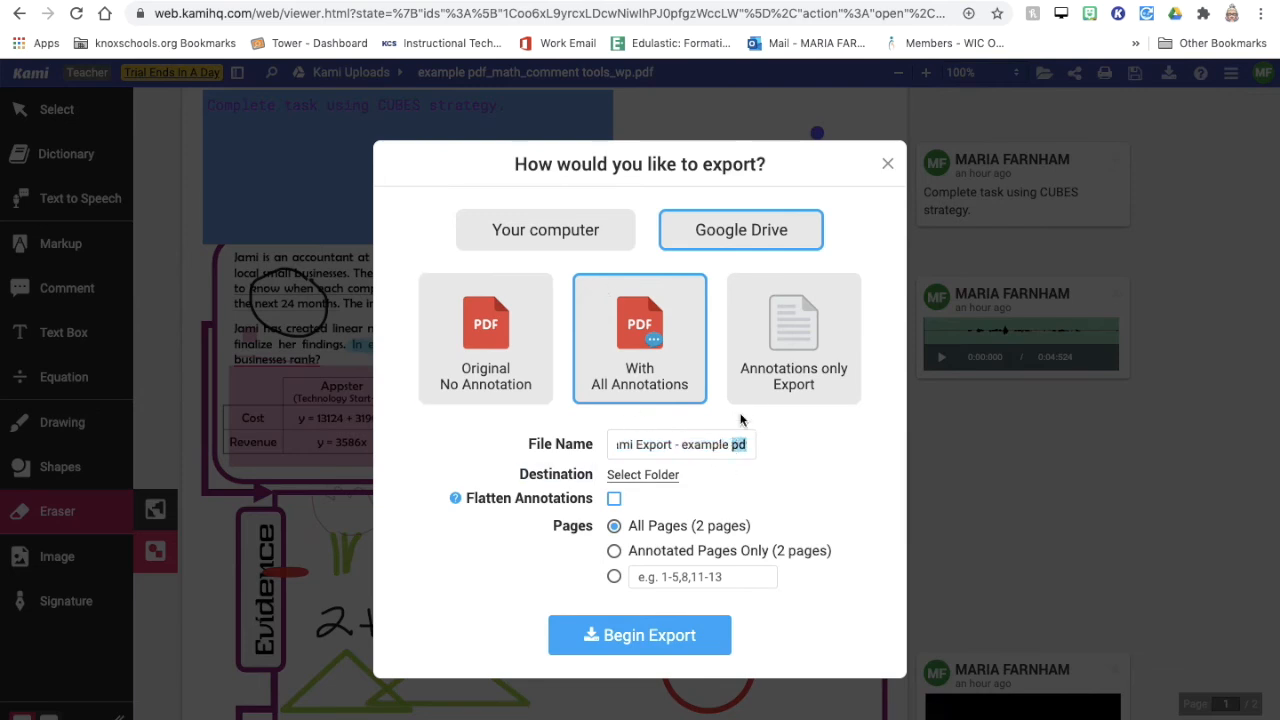
{"action": "triple_click", "coordinate": [705, 450]}
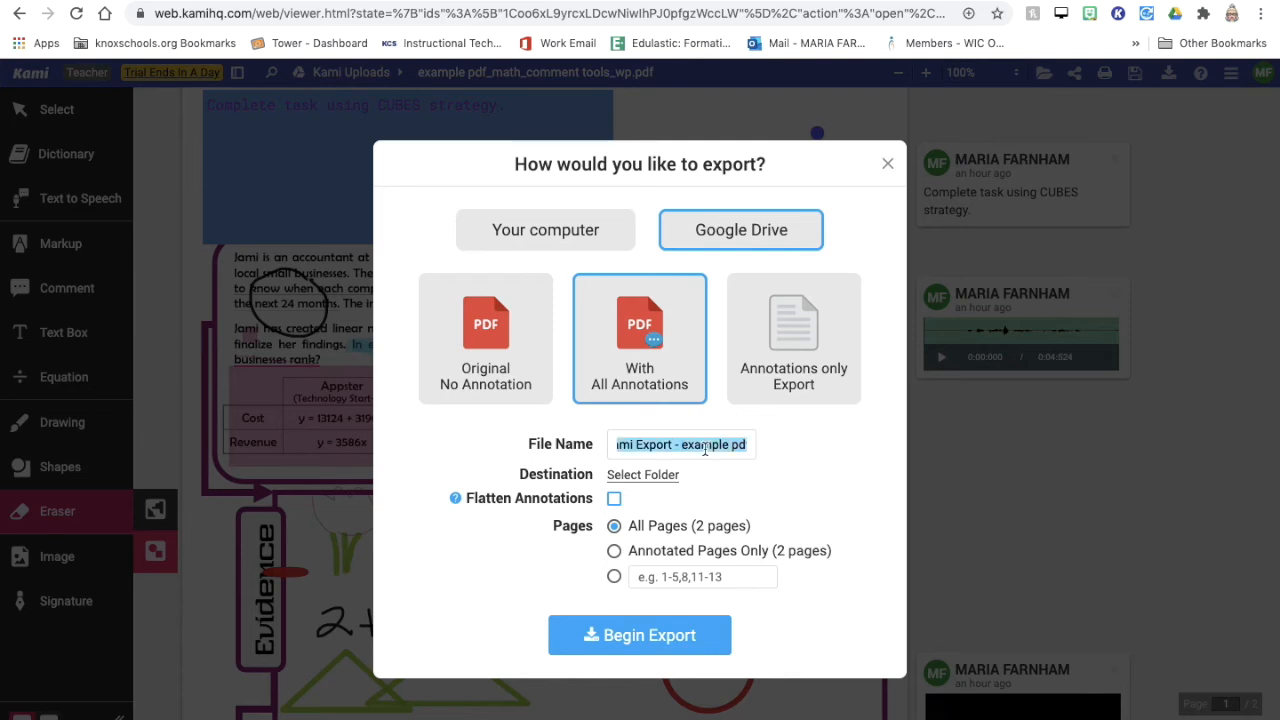
{"action": "type", "text": "Sys"}
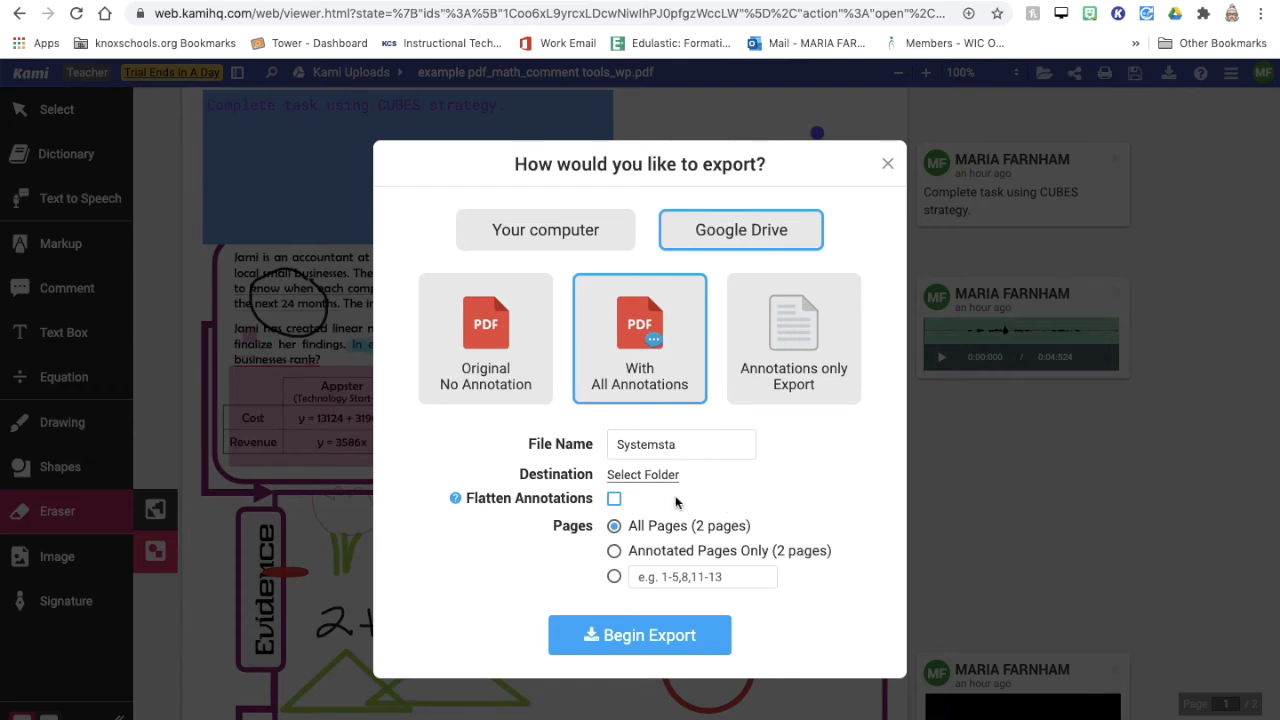
{"action": "type", "text": "tems_task"}
Step: Export all pages with Flatten Annotations left off, and open the exported Systems_task.pdf from Google Drive
{"action": "left_click", "coordinate": [615, 499]}
{"action": "left_click", "coordinate": [611, 499]}
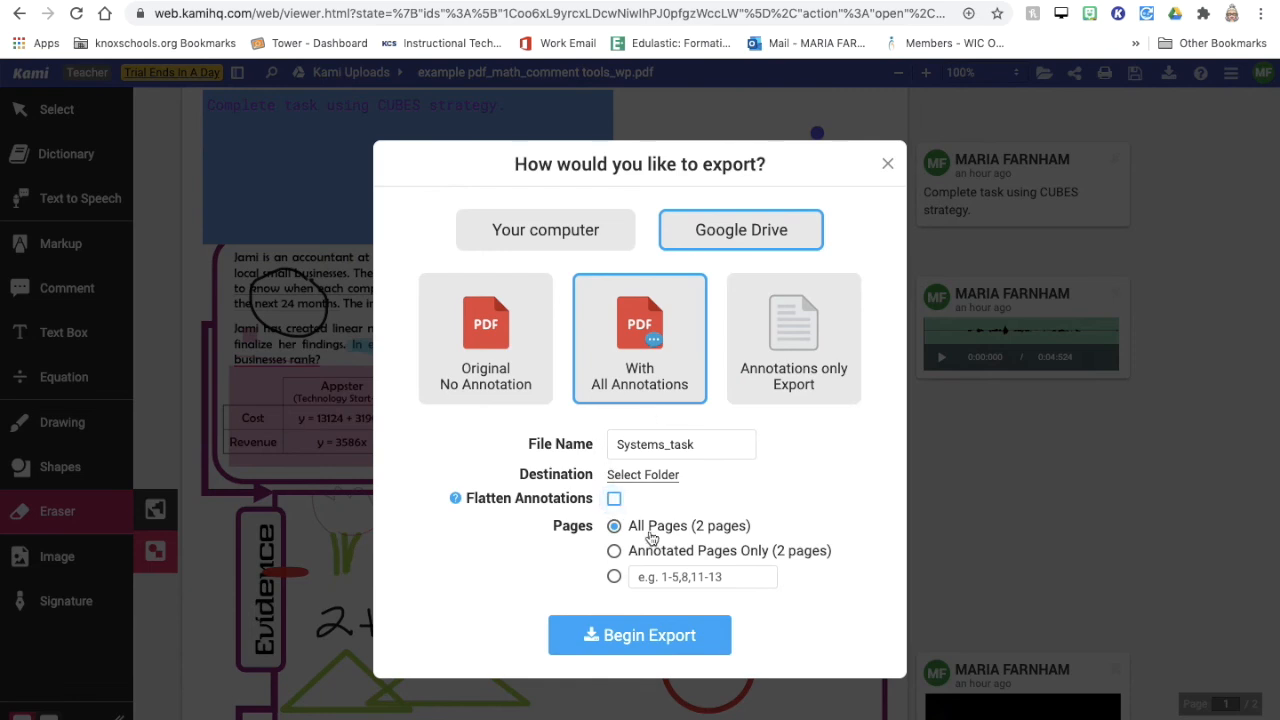
{"action": "left_click", "coordinate": [673, 640]}
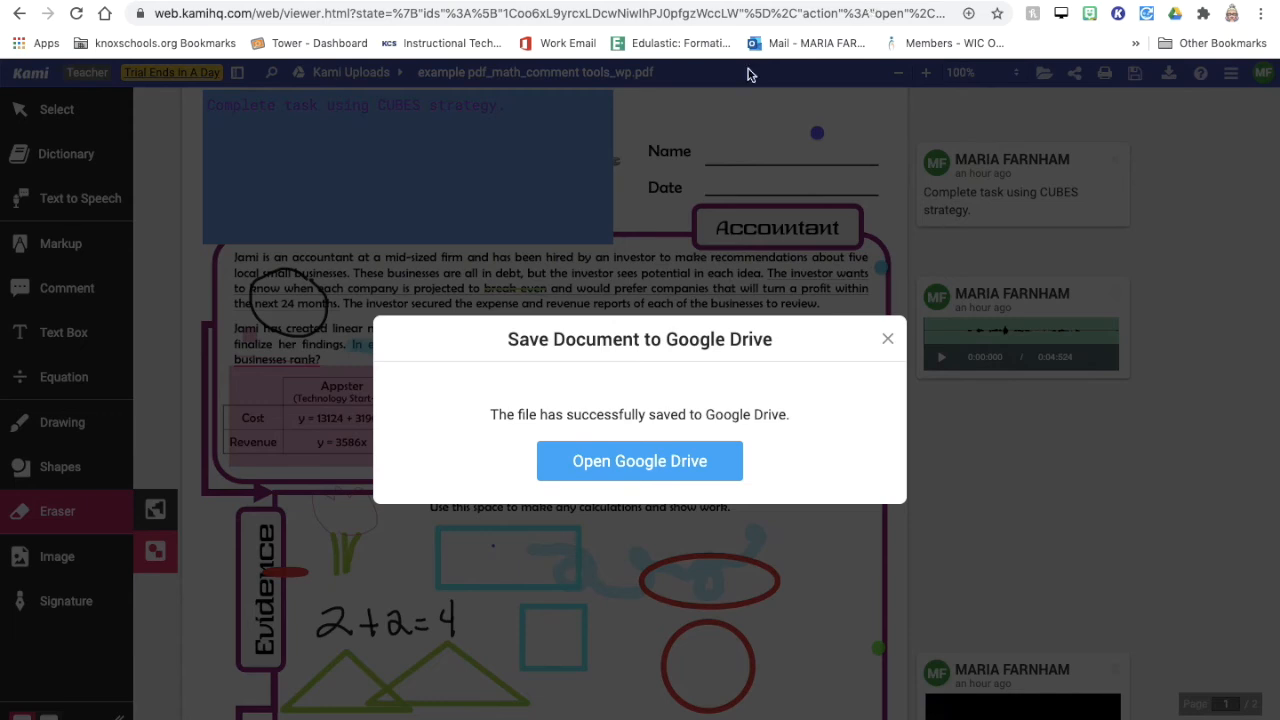
{"action": "left_click", "coordinate": [709, 460]}
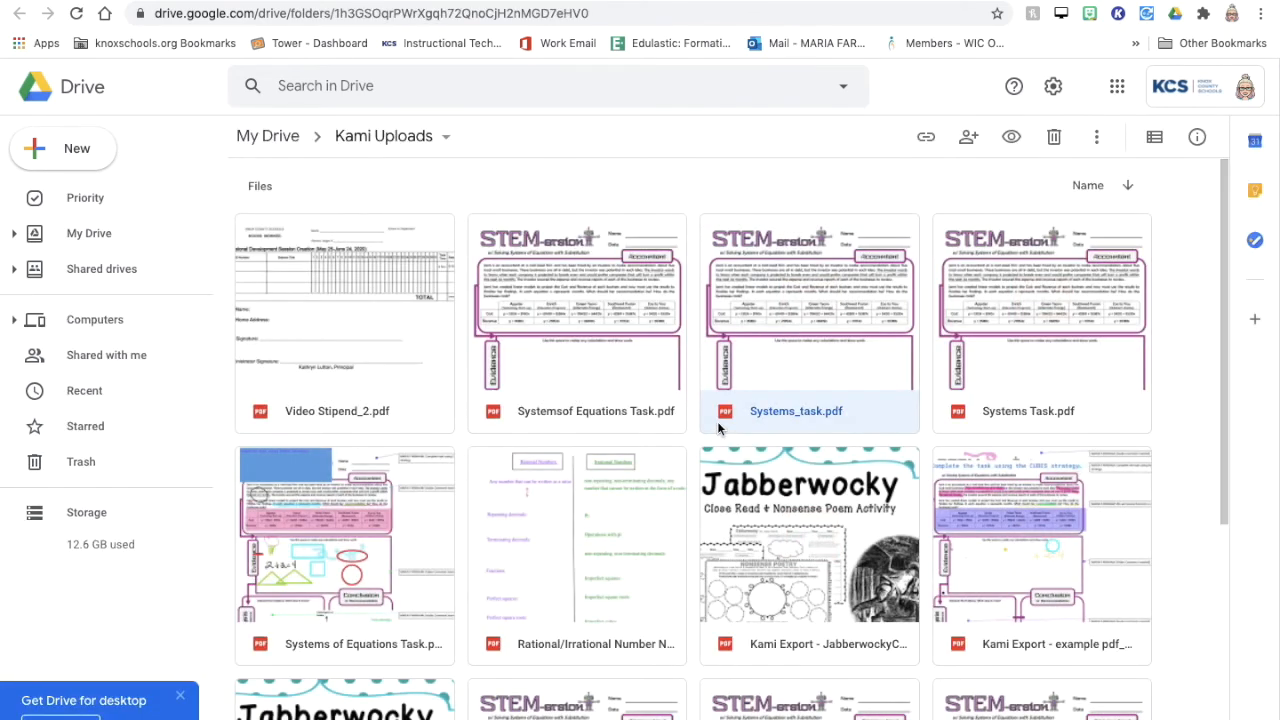
{"action": "double_click", "coordinate": [780, 373]}
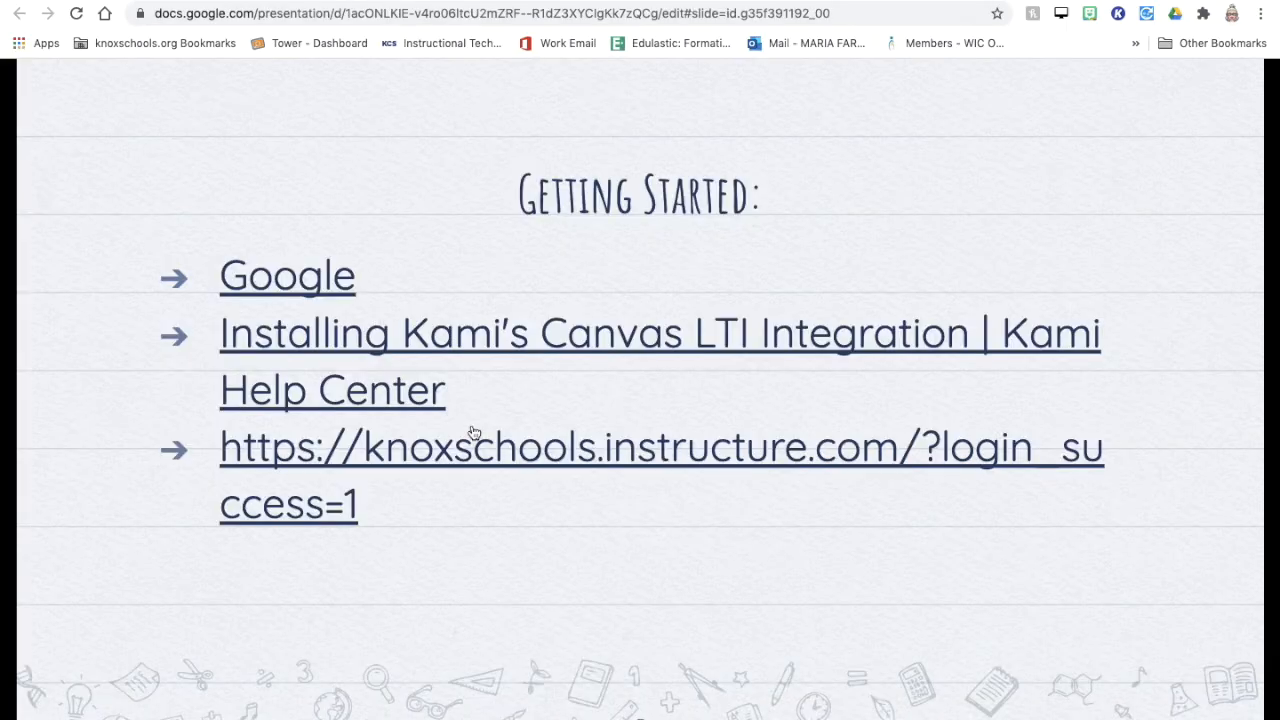
Step: Follow the slides' knoxschools.instructure.com link to Canvas and open the modules of SUMMER 20 COURSE 1
{"action": "left_click", "coordinate": [544, 460]}
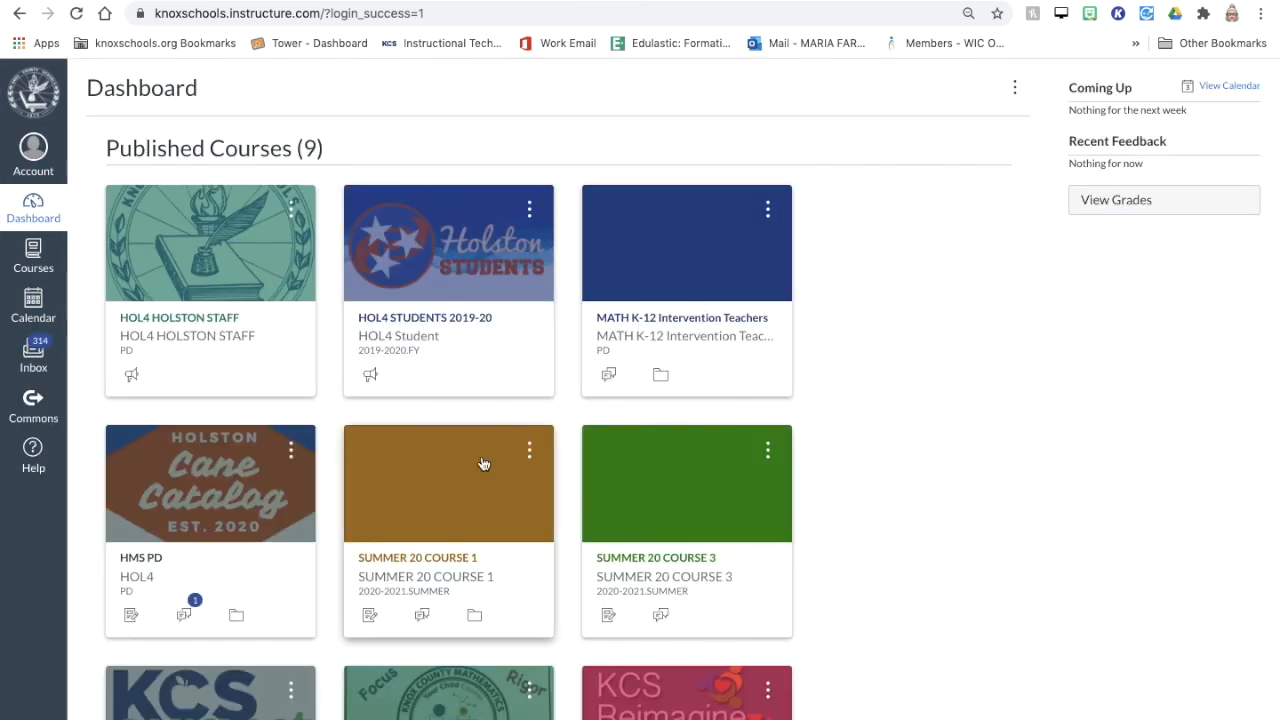
{"action": "left_click", "coordinate": [472, 558]}
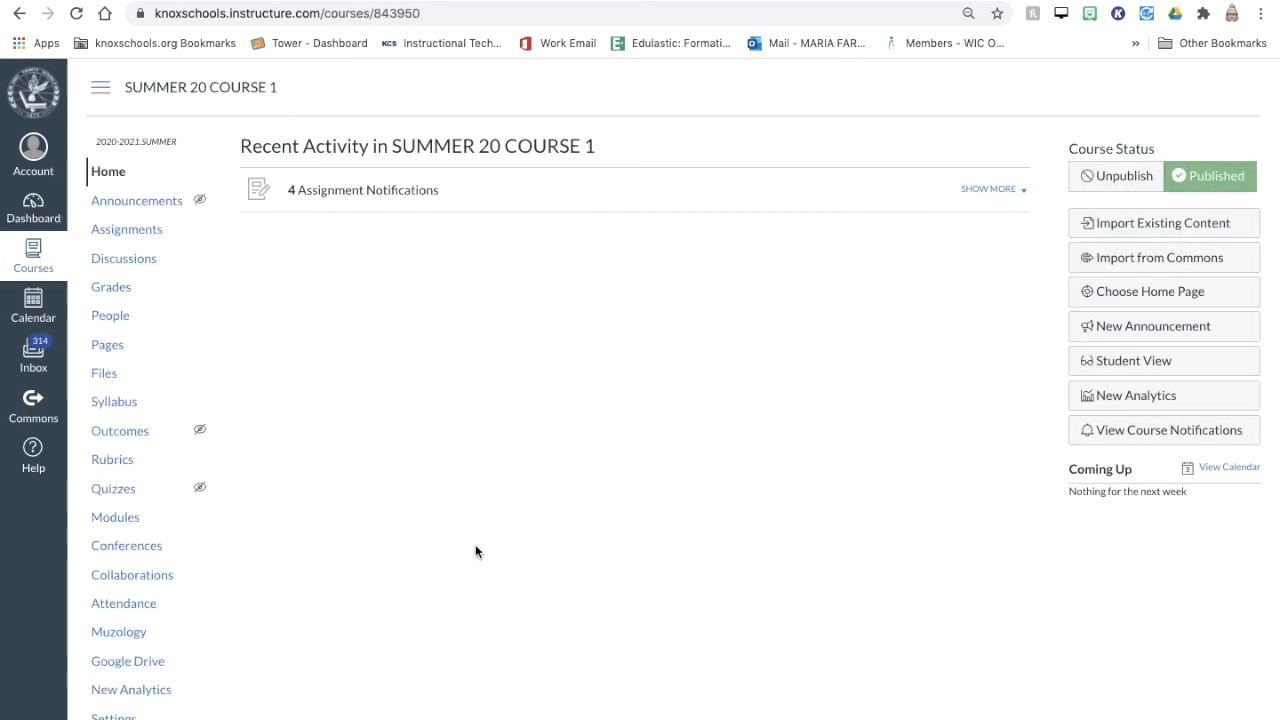
{"action": "left_click", "coordinate": [130, 520]}
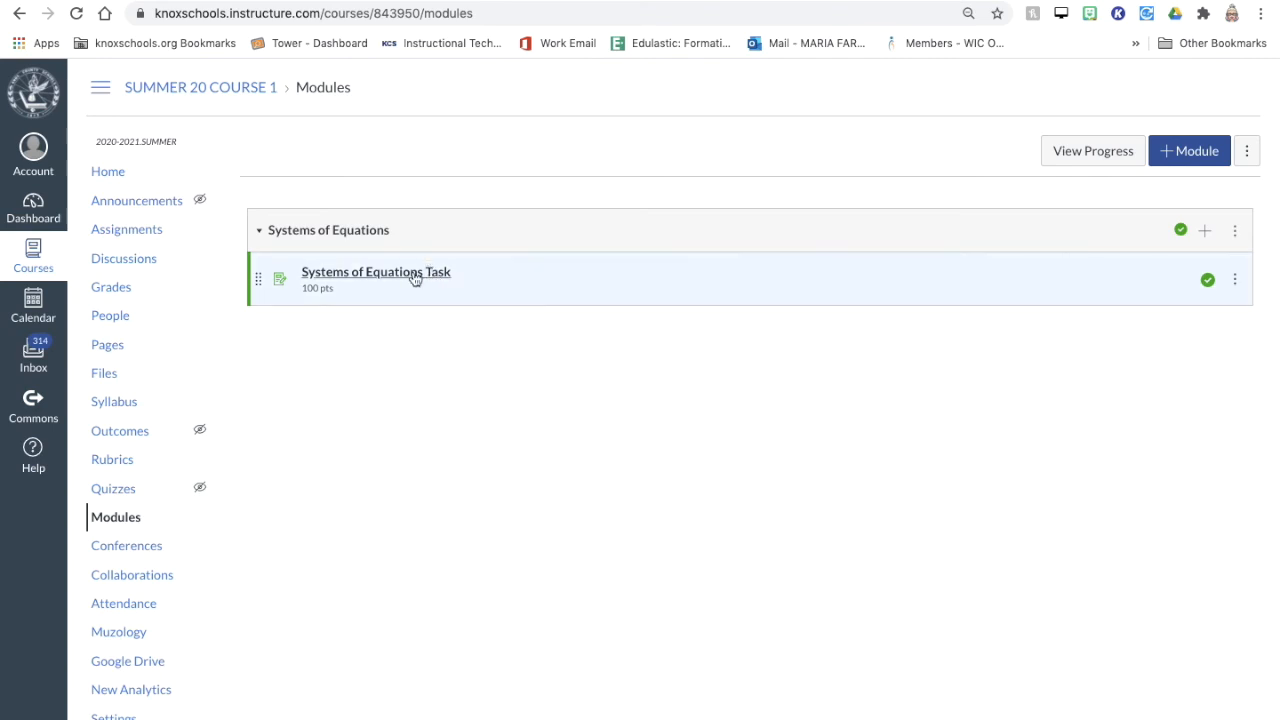
Step: Add a new assignment named Systems of Equations Task 2 to the Systems of Equations module
{"action": "left_click", "coordinate": [1205, 232]}
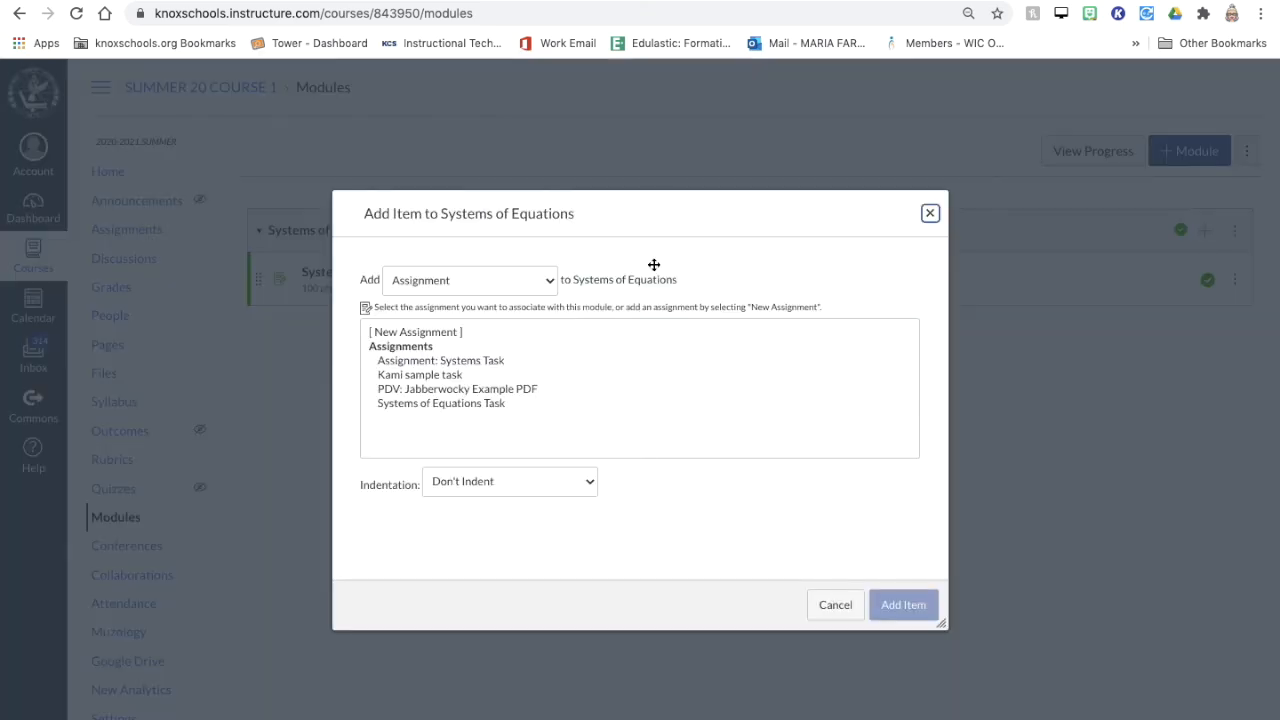
{"action": "left_click", "coordinate": [441, 338]}
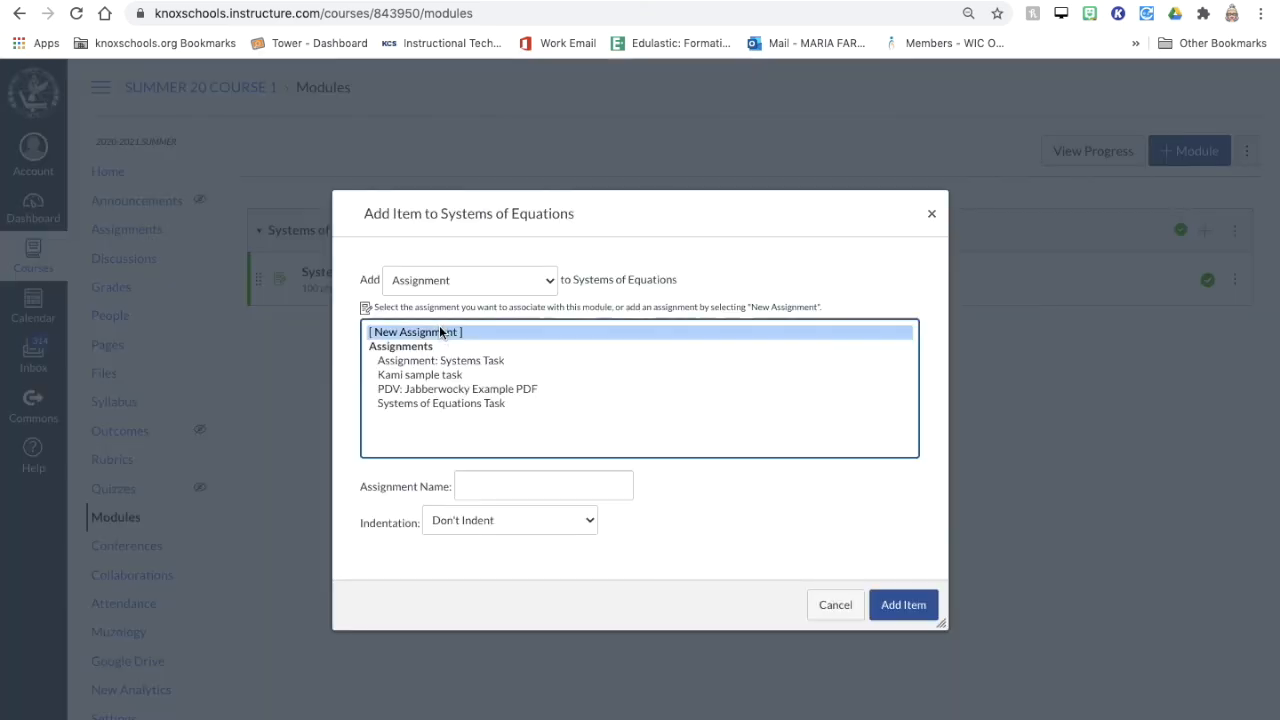
{"action": "left_click", "coordinate": [474, 484]}
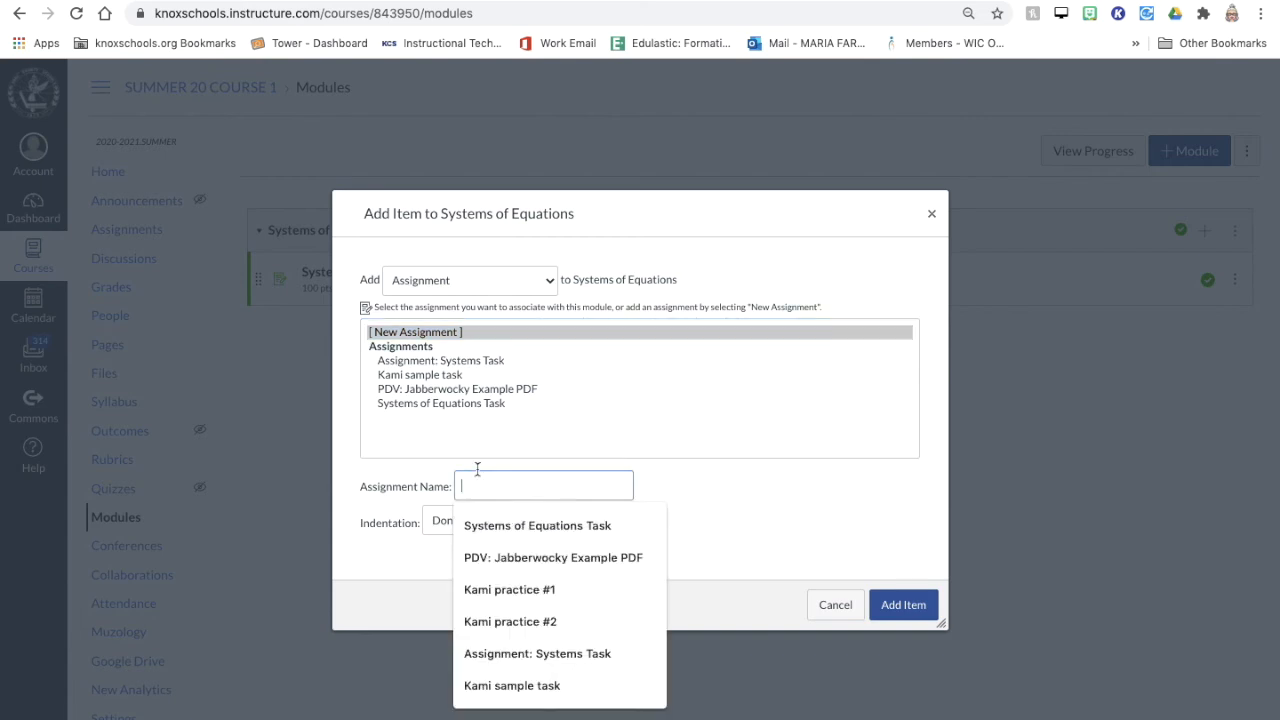
{"action": "type", "text": "Sjyste"}
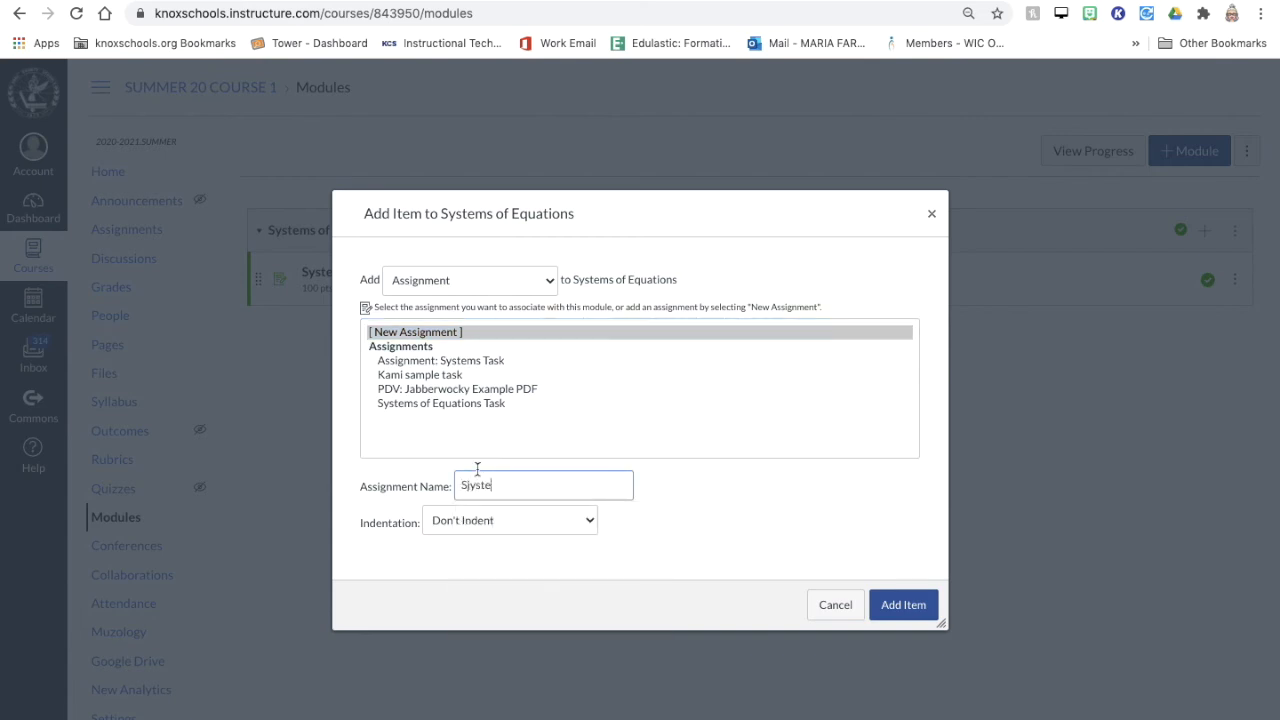
{"action": "key", "text": "BackSpace"}
{"action": "key", "text": "BackSpace"}
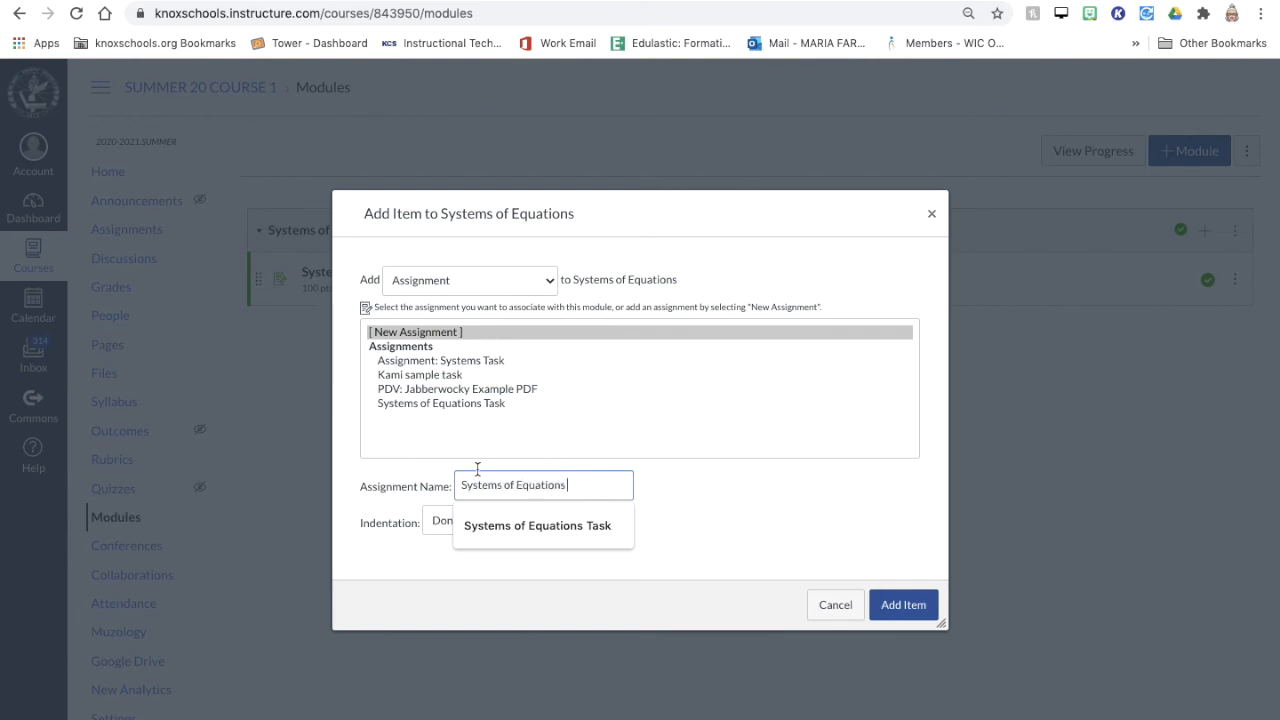
{"action": "type", "text": "k 2"}
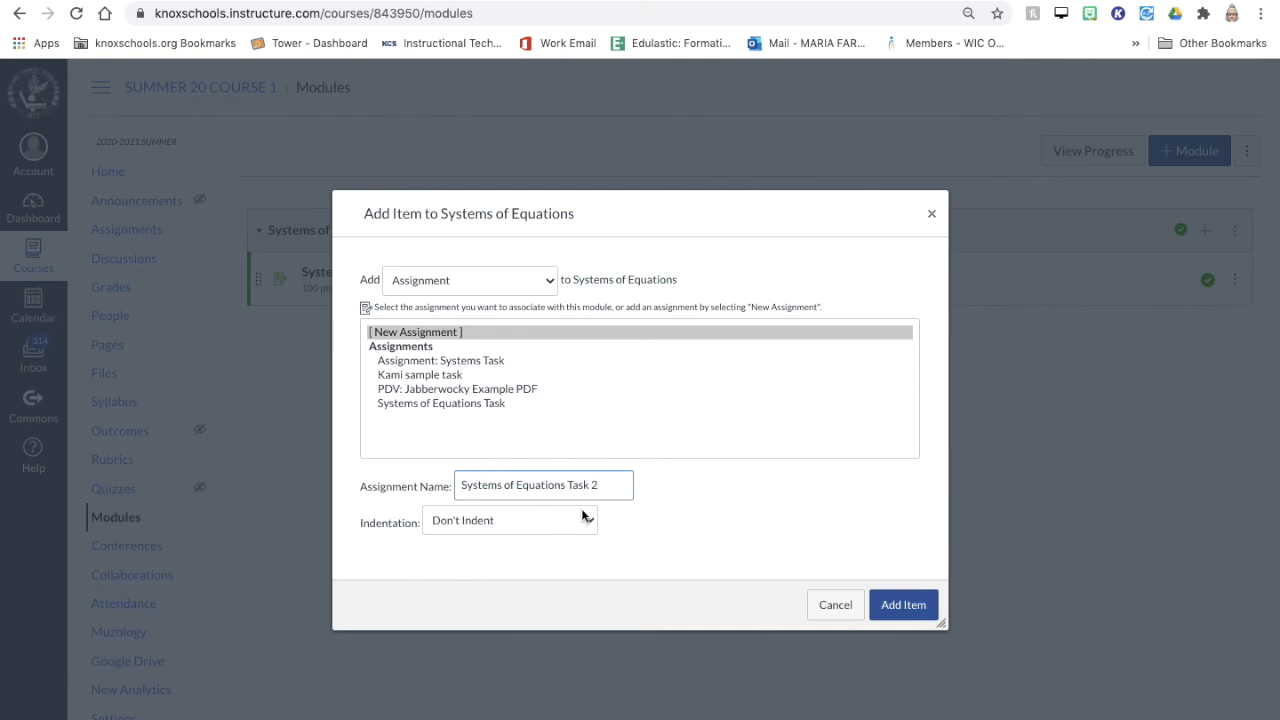
{"action": "left_click", "coordinate": [900, 610]}
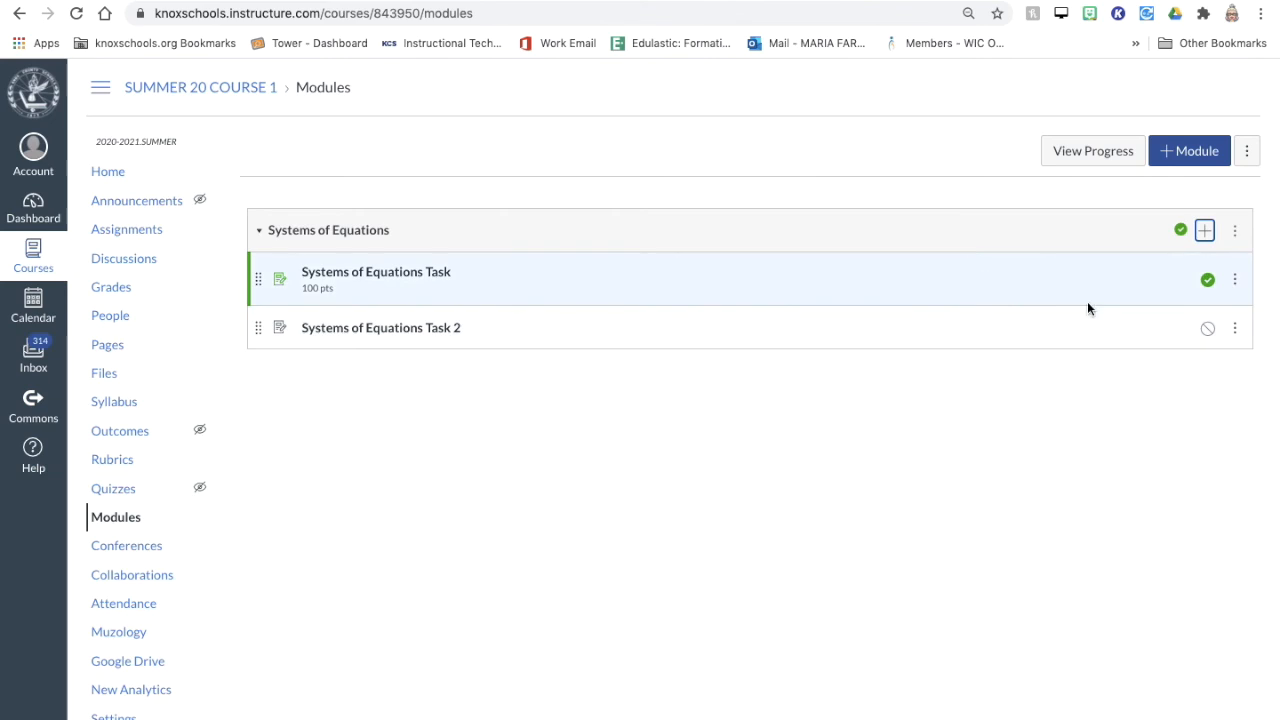
Step: Open Systems of Equations Task 2 for editing and set its points to 100
{"action": "left_click", "coordinate": [357, 330]}
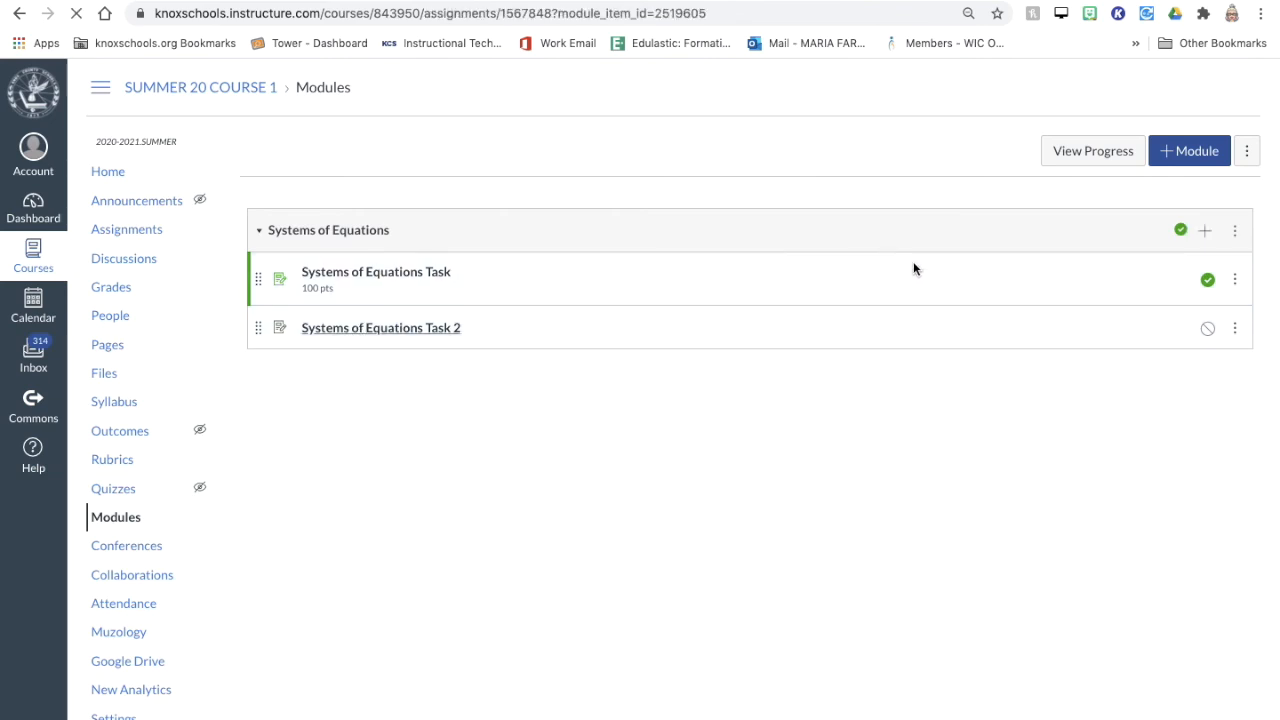
{"action": "left_click", "coordinate": [966, 154]}
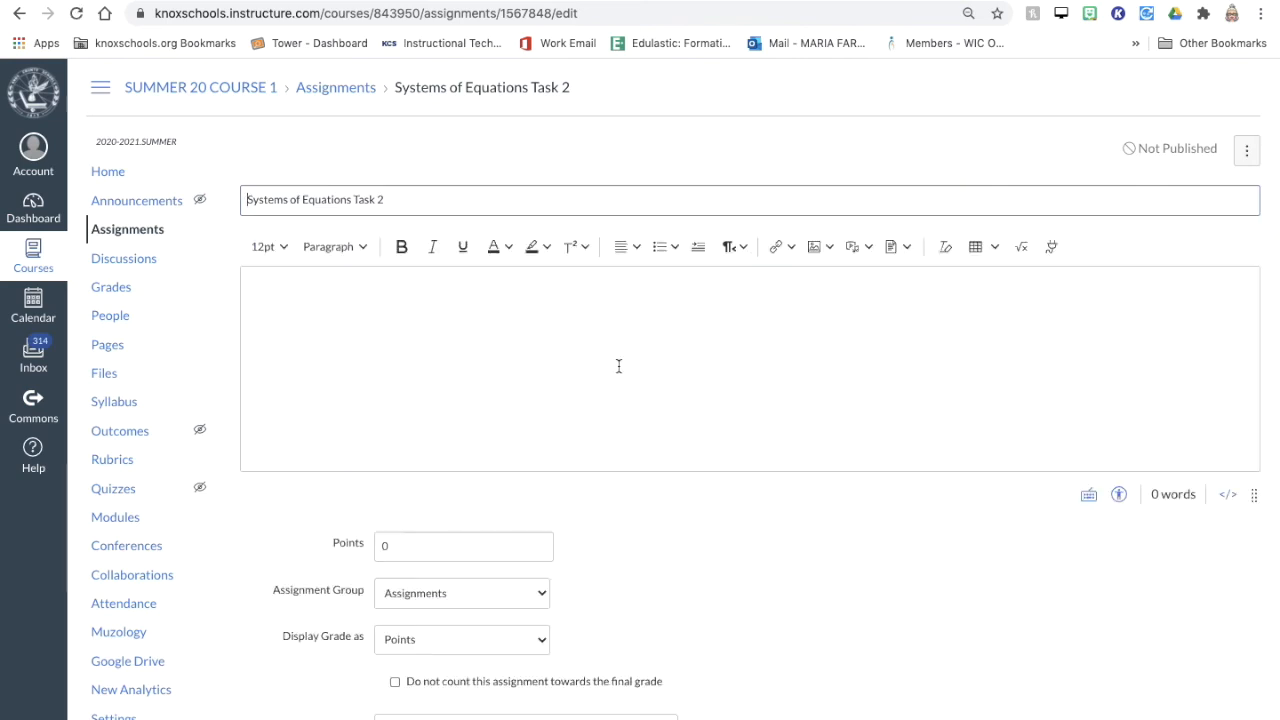
{"action": "scroll", "coordinate": [662, 588], "scroll_direction": "down", "scroll_amount": 5}
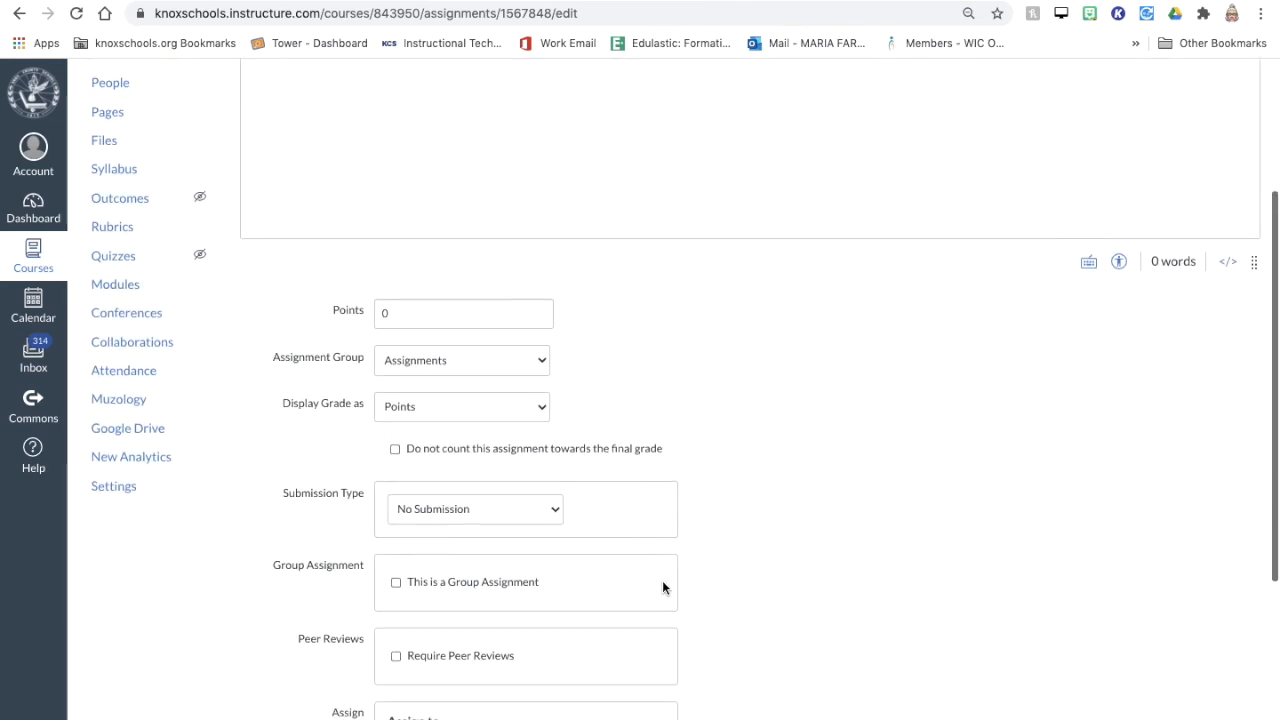
{"action": "left_click", "coordinate": [459, 312]}
{"action": "key", "text": "BackSpace"}
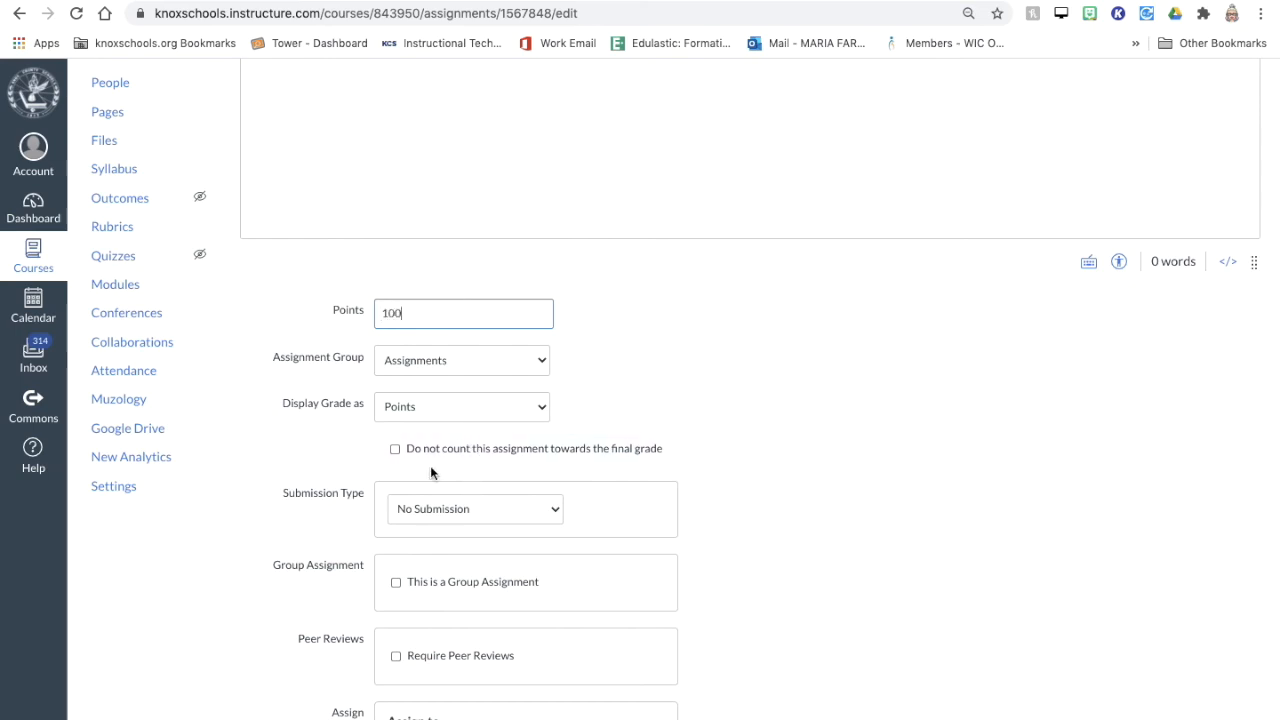
Step: Set the submission type to External Tool and choose Kami Google Drive Assignment as the tool
{"action": "left_click", "coordinate": [486, 509]}
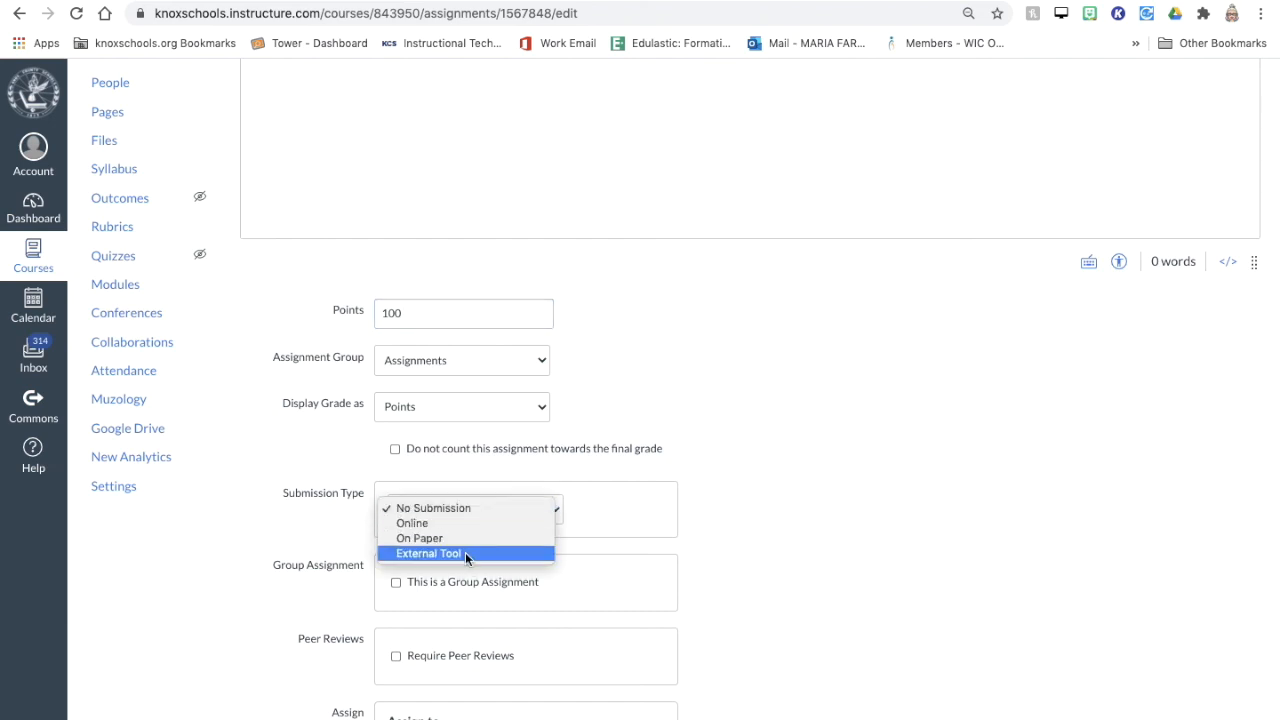
{"action": "left_click", "coordinate": [456, 553]}
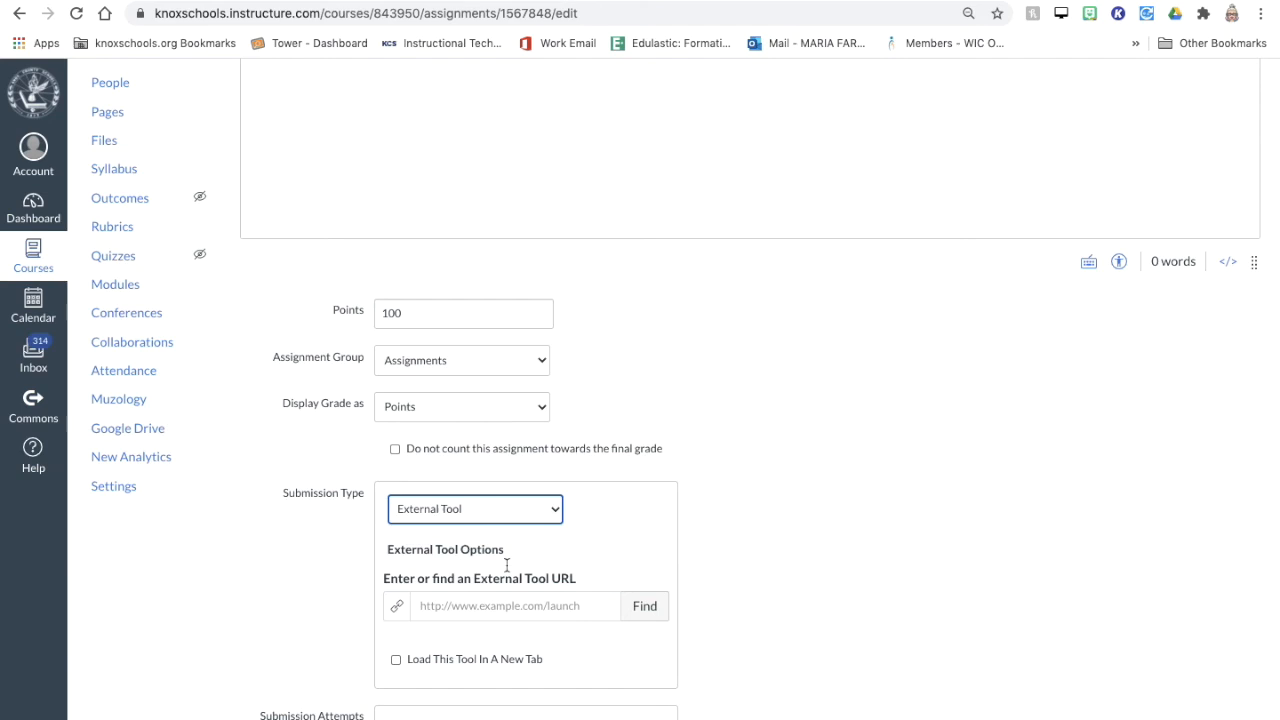
{"action": "left_click", "coordinate": [507, 614]}
{"action": "type", "text": "k"}
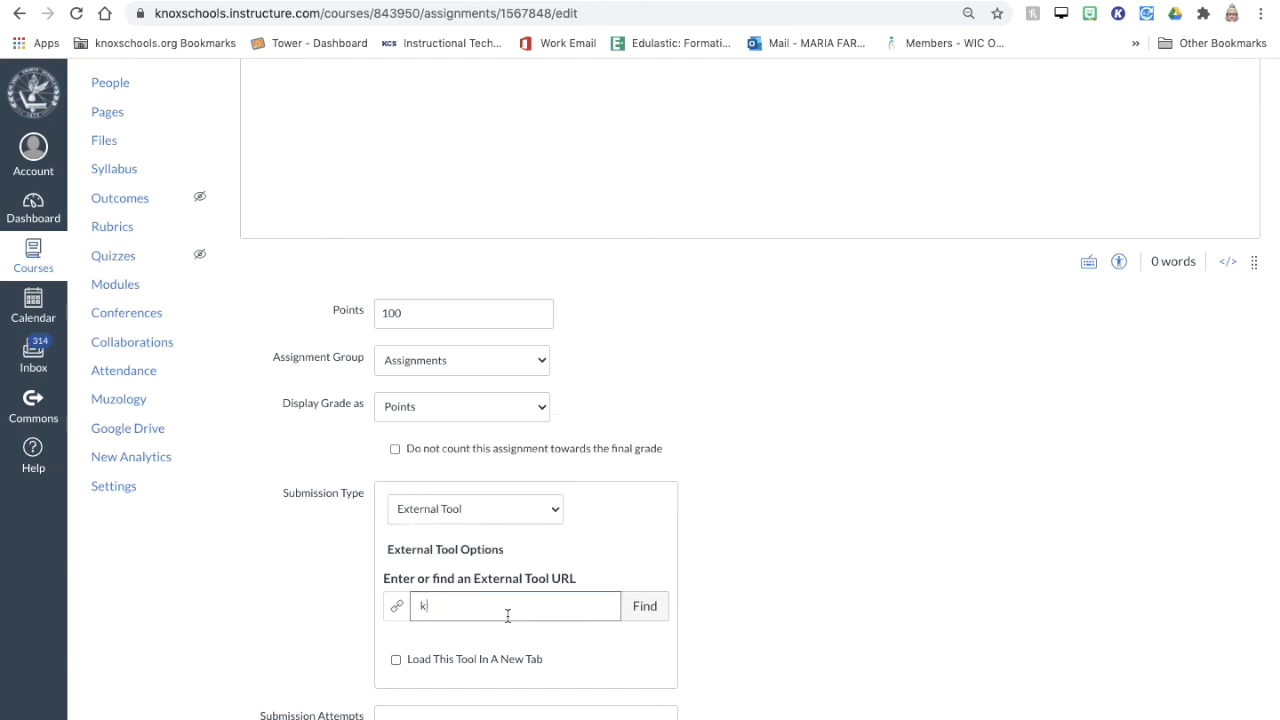
{"action": "type", "text": "ami"}
{"action": "left_click", "coordinate": [644, 606]}
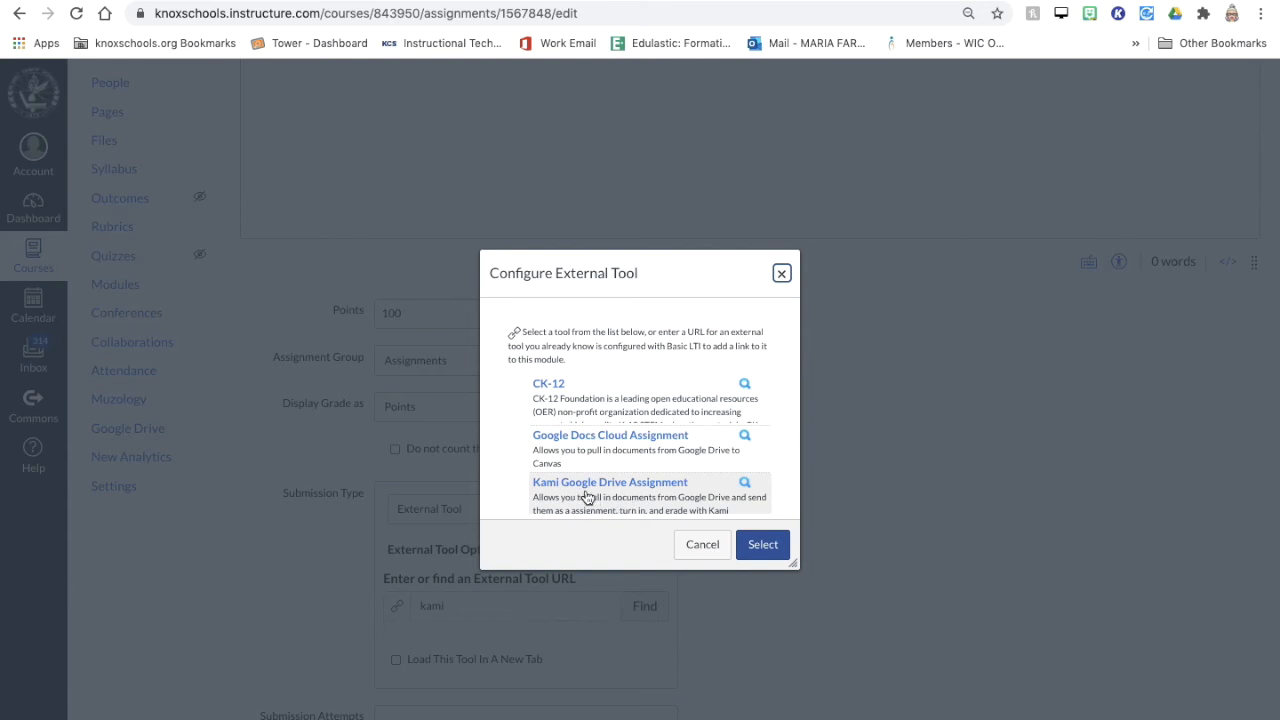
{"action": "left_click", "coordinate": [617, 494]}
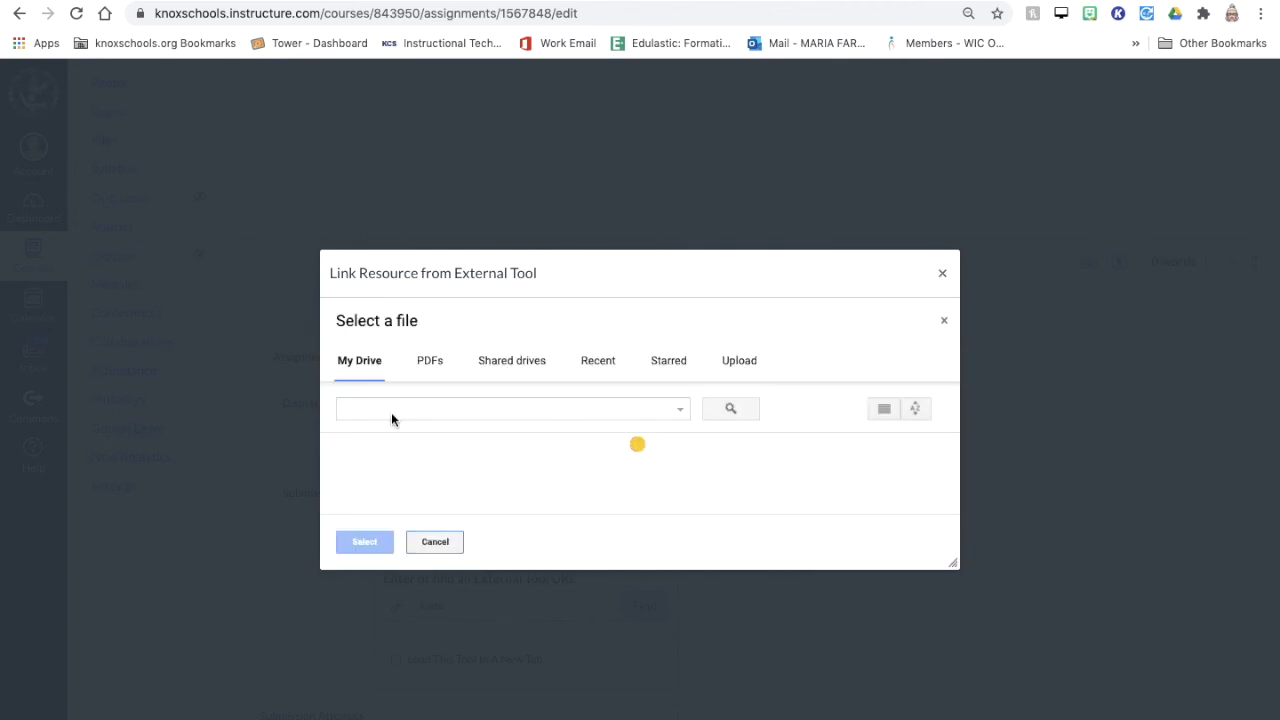
Step: Link Systems_task.pdf from the Kami Uploads folder in My Drive as the external tool's resource
{"action": "double_click", "coordinate": [565, 495]}
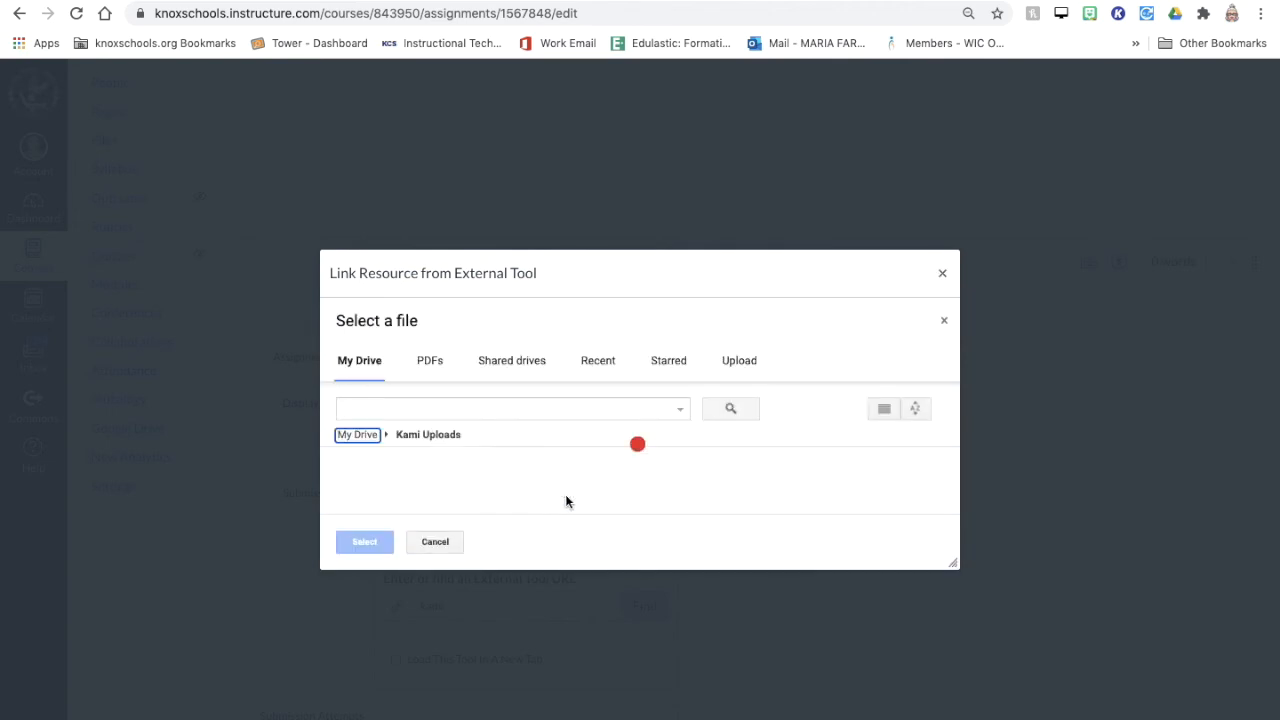
{"action": "scroll", "coordinate": [572, 490], "scroll_direction": "down", "scroll_amount": 1}
{"action": "scroll", "coordinate": [574, 488], "scroll_direction": "up", "scroll_amount": 1}
{"action": "double_click", "coordinate": [399, 466]}
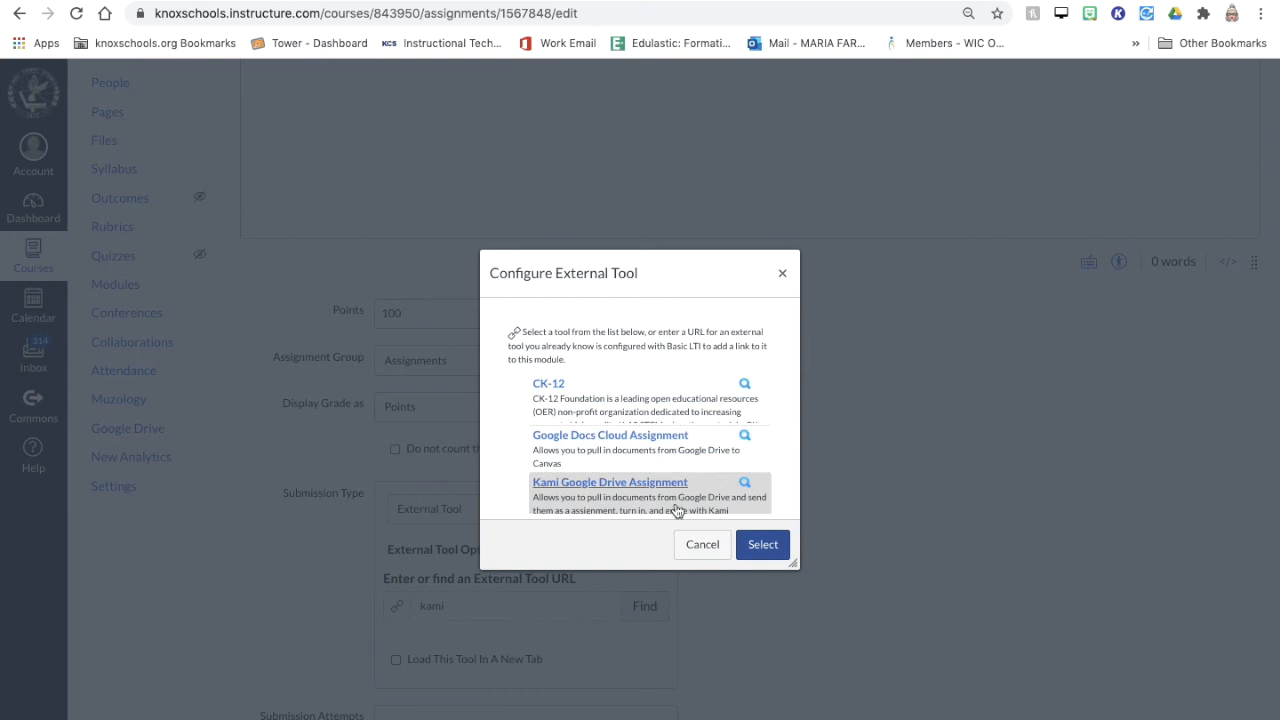
{"action": "left_click", "coordinate": [764, 543]}
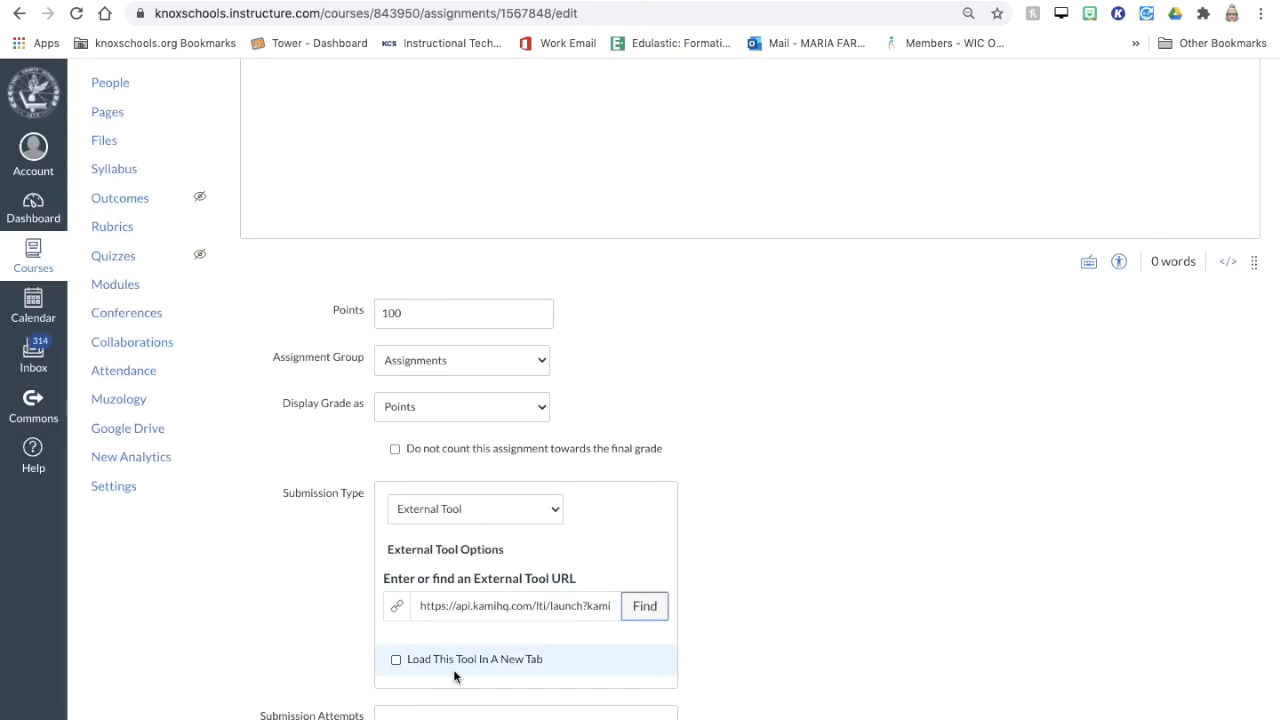
Step: Make the tool load in a new tab, then save and publish the assignment
{"action": "left_click", "coordinate": [396, 660]}
{"action": "scroll", "coordinate": [863, 578], "scroll_direction": "down", "scroll_amount": 5}
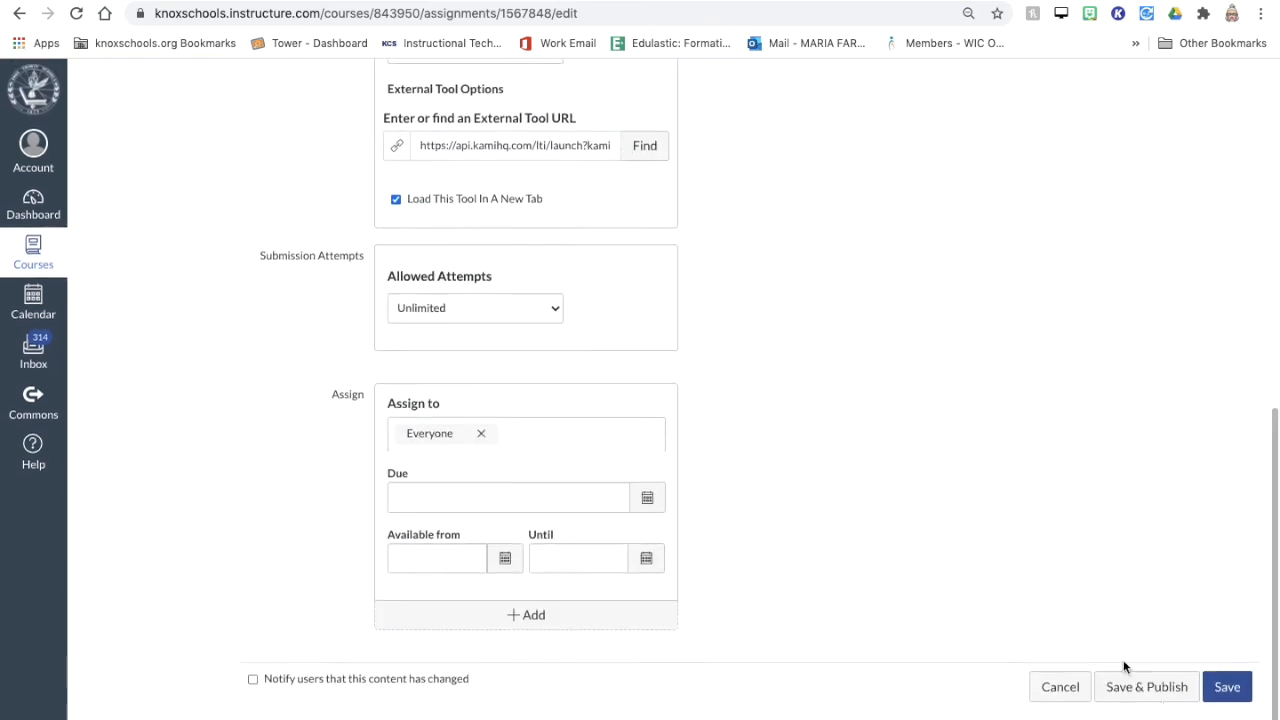
{"action": "left_click", "coordinate": [1158, 689]}
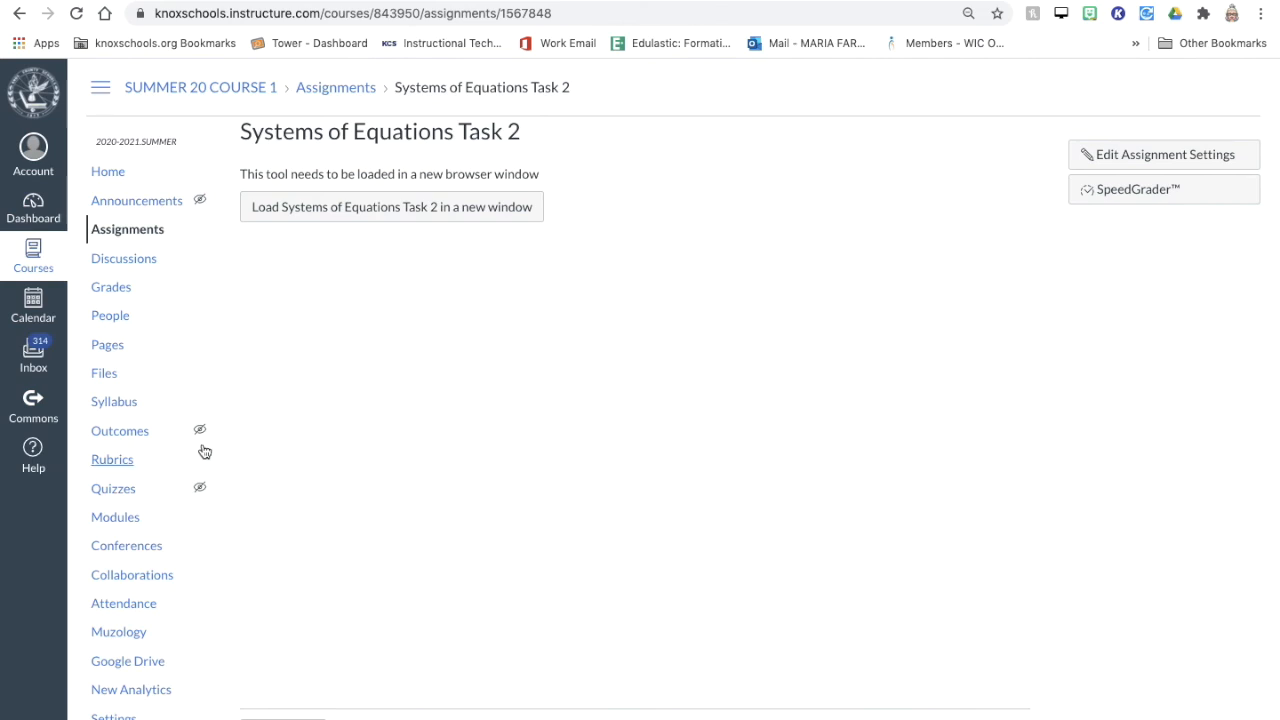
Step: Switch the course to Student View and load Systems of Equations Task 2 from the modules in a new window
{"action": "left_click", "coordinate": [148, 704]}
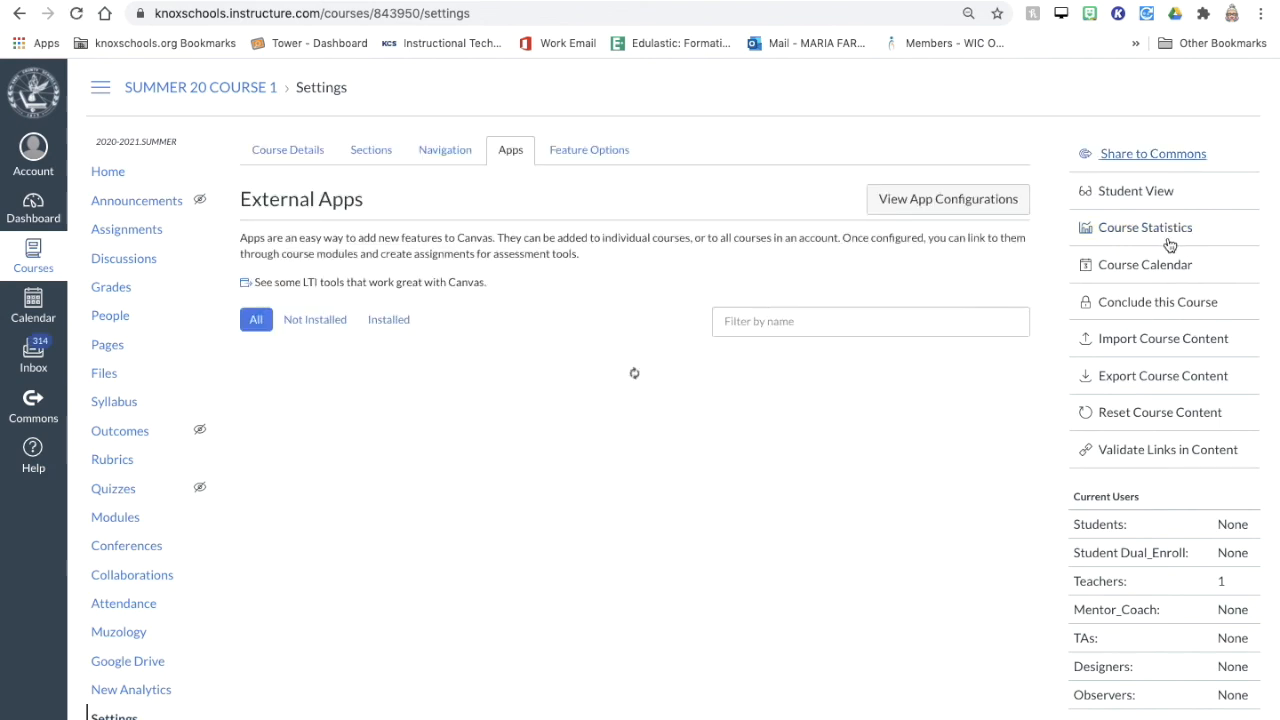
{"action": "left_click", "coordinate": [1155, 199]}
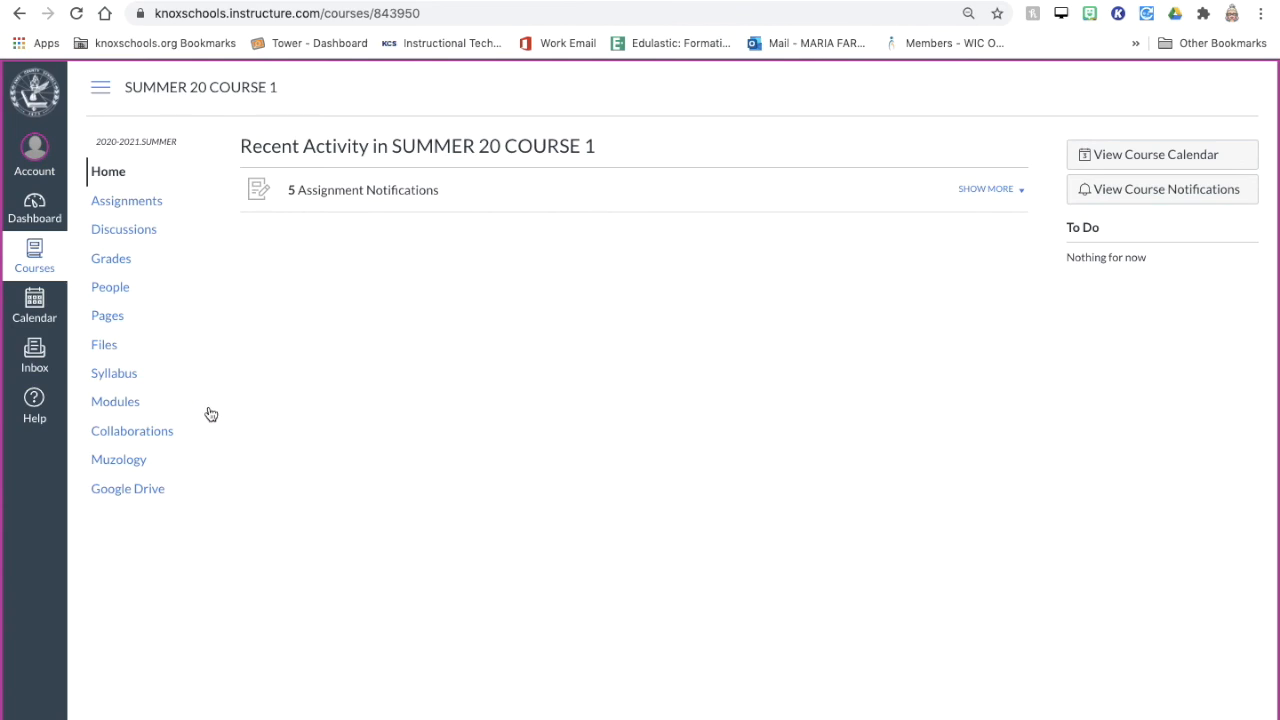
{"action": "left_click", "coordinate": [103, 413]}
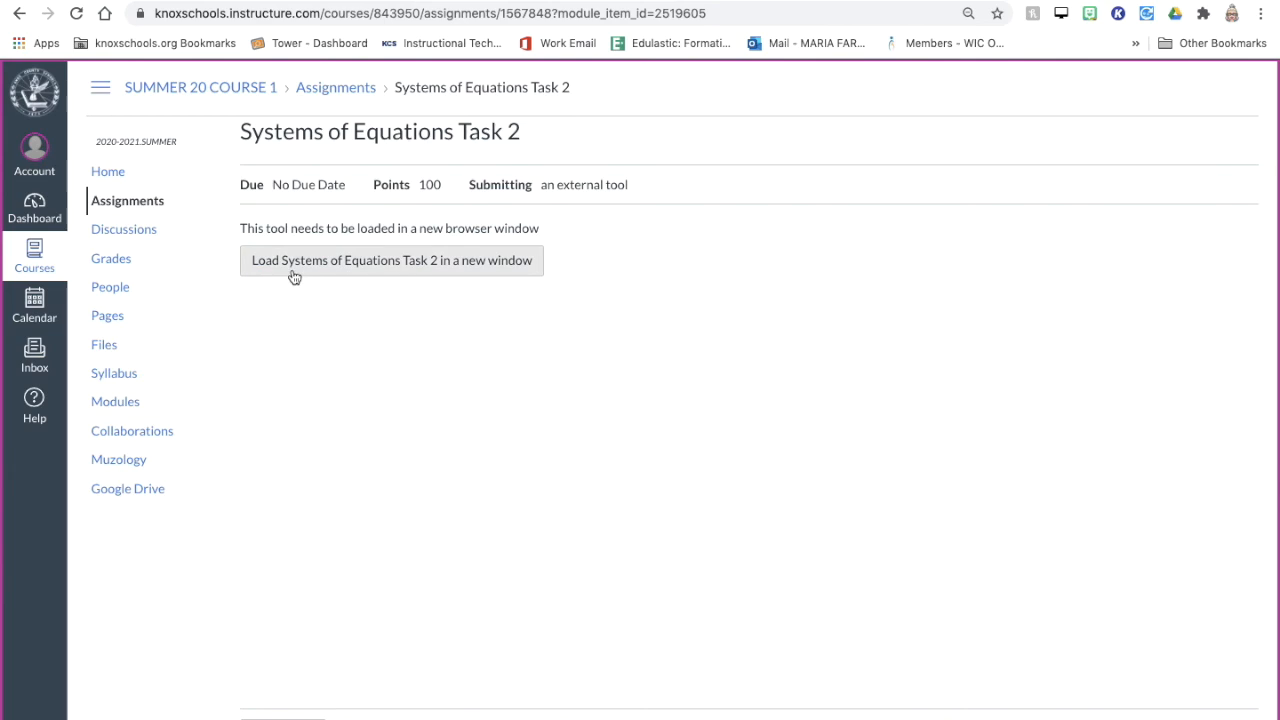
{"action": "left_click", "coordinate": [294, 260]}
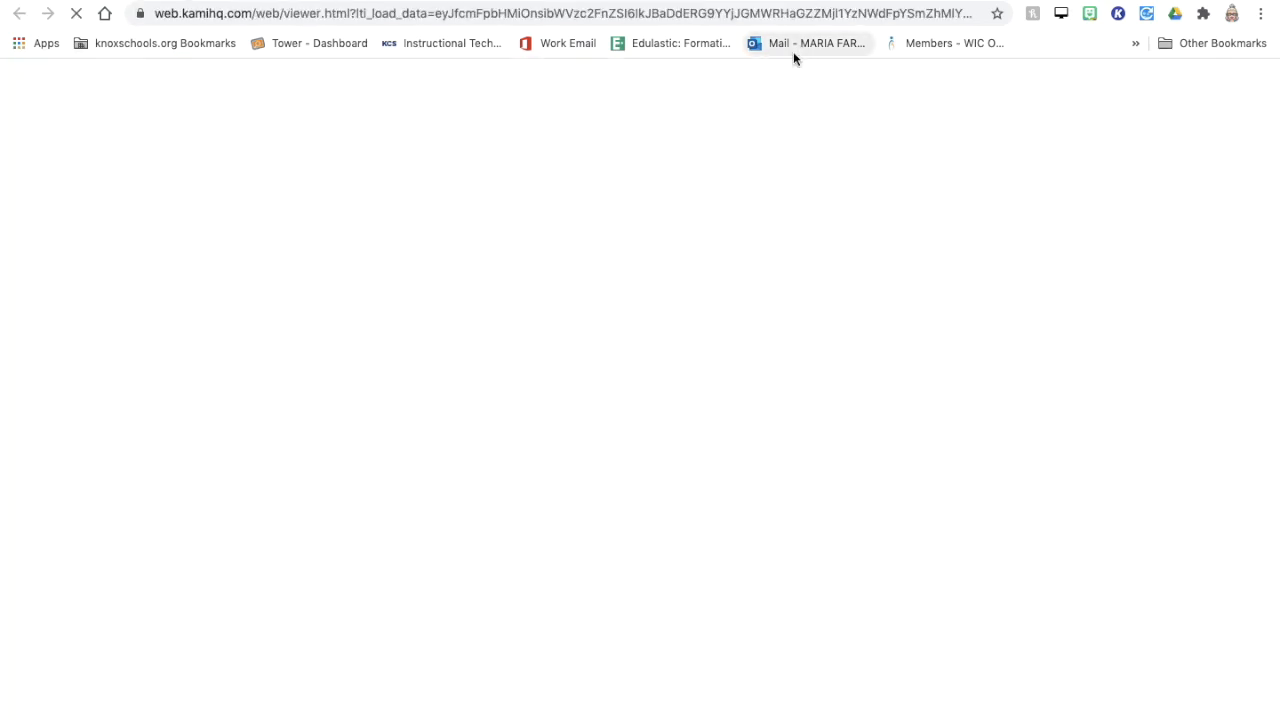
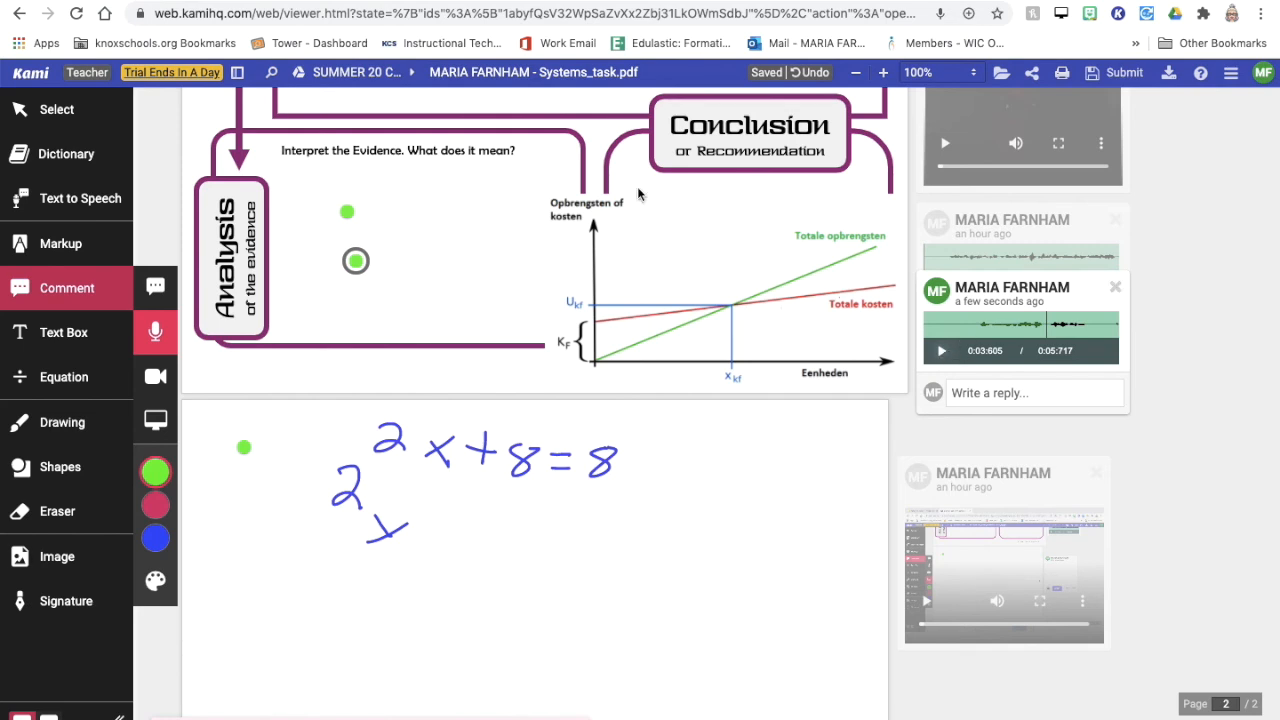
Step: Draw a pink box highlight over the middle of the first paragraph in the Accountant section
{"action": "scroll", "coordinate": [430, 300], "scroll_direction": "up", "scroll_amount": 3}
{"action": "left_click", "coordinate": [631, 375]}
{"action": "left_click", "coordinate": [305, 355]}
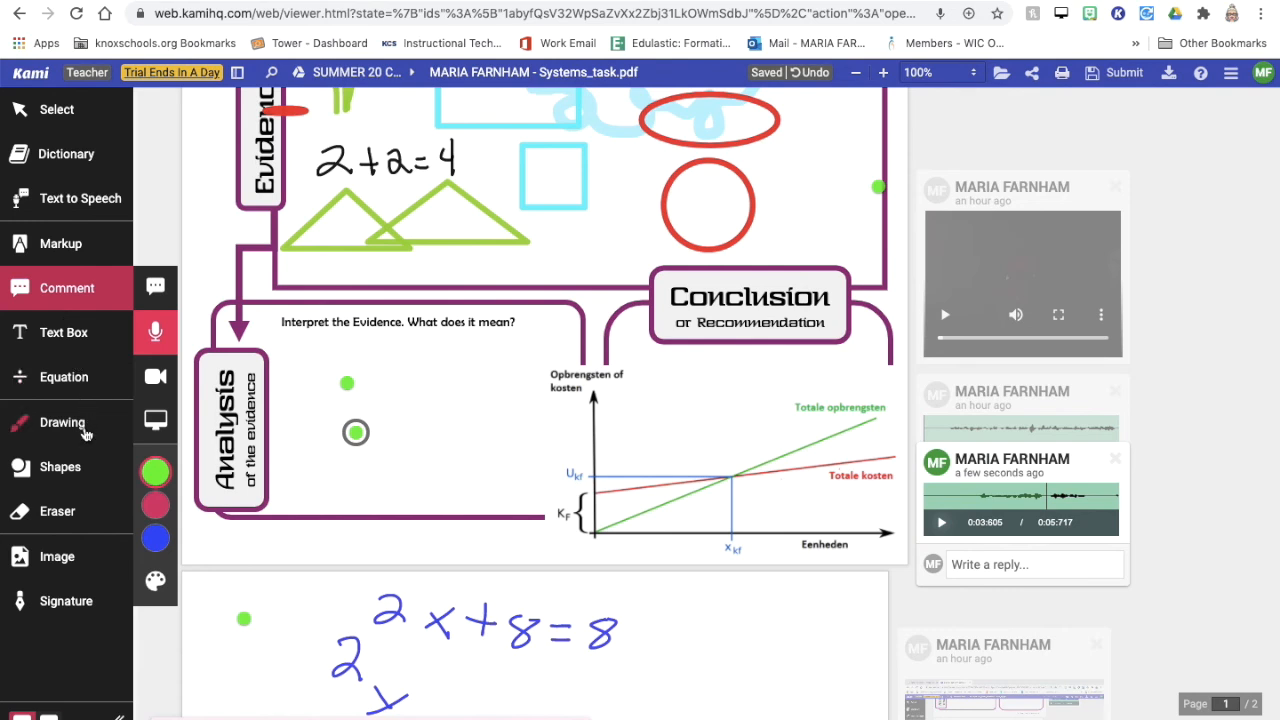
{"action": "left_click", "coordinate": [60, 243]}
{"action": "scroll", "coordinate": [204, 237], "scroll_direction": "up", "scroll_amount": 3}
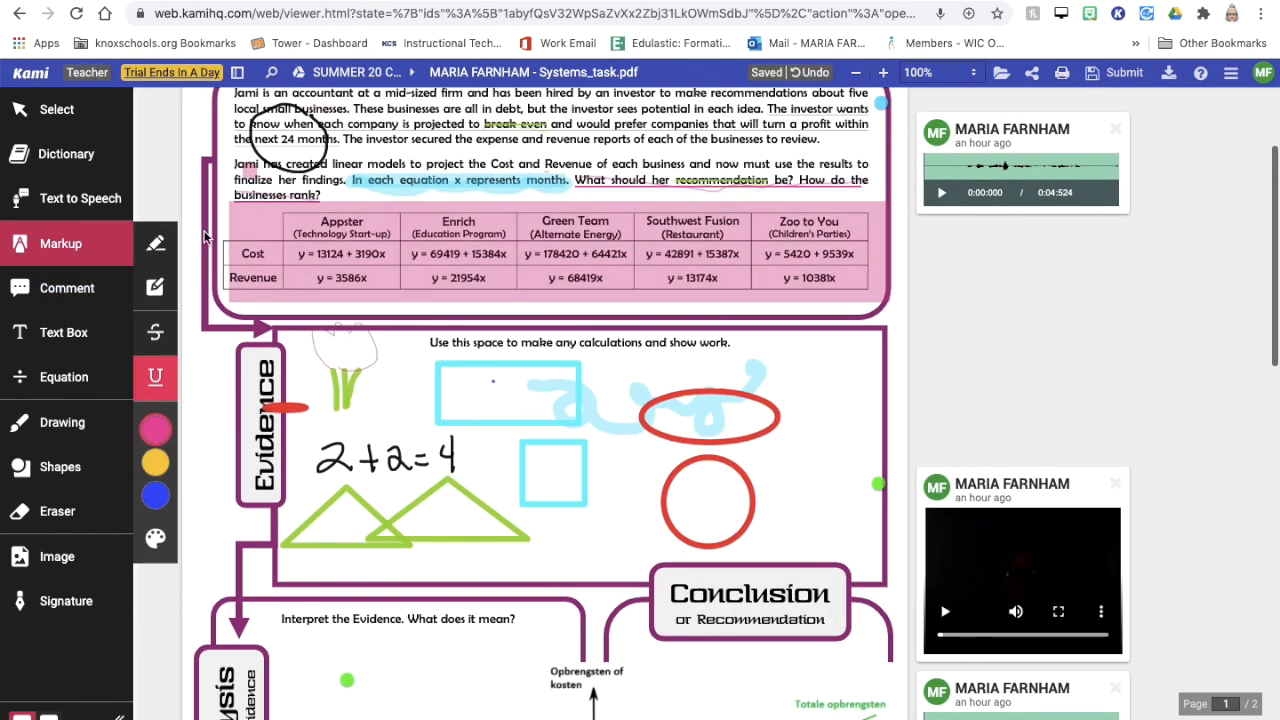
{"action": "left_click", "coordinate": [155, 243]}
{"action": "scroll", "coordinate": [300, 280], "scroll_direction": "up", "scroll_amount": 2}
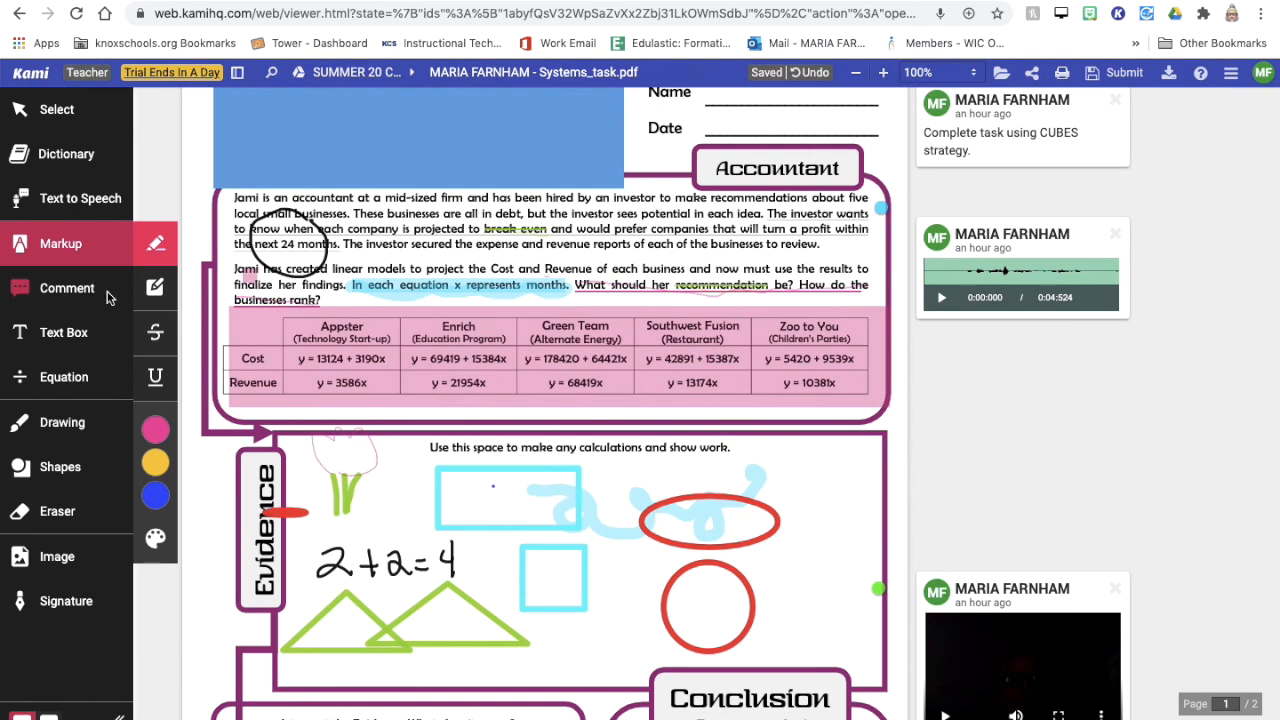
{"action": "left_click", "coordinate": [155, 287]}
{"action": "left_click_drag", "start_coordinate": [376, 200], "coordinate": [688, 274]}
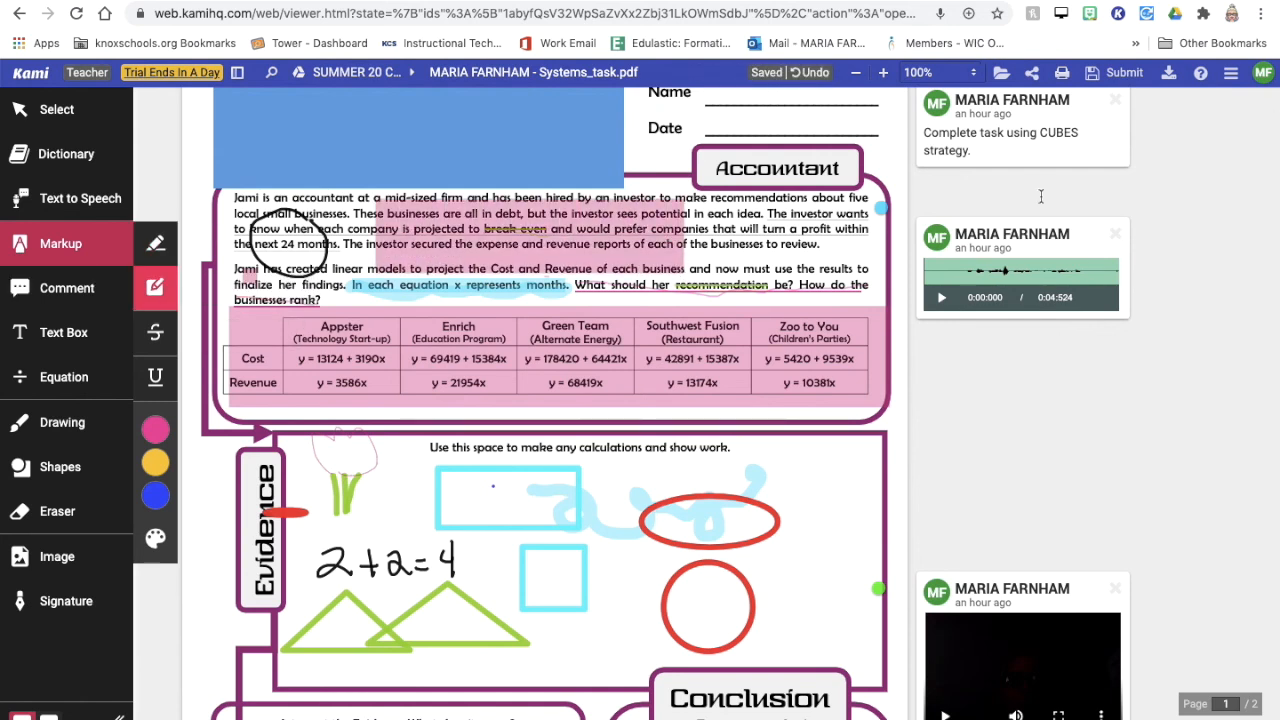
Step: Submit the annotated PDF for Systems of Equations Task 2 and check the assignment's page in Canvas
{"action": "scroll", "coordinate": [1095, 256], "scroll_direction": "up", "scroll_amount": 1}
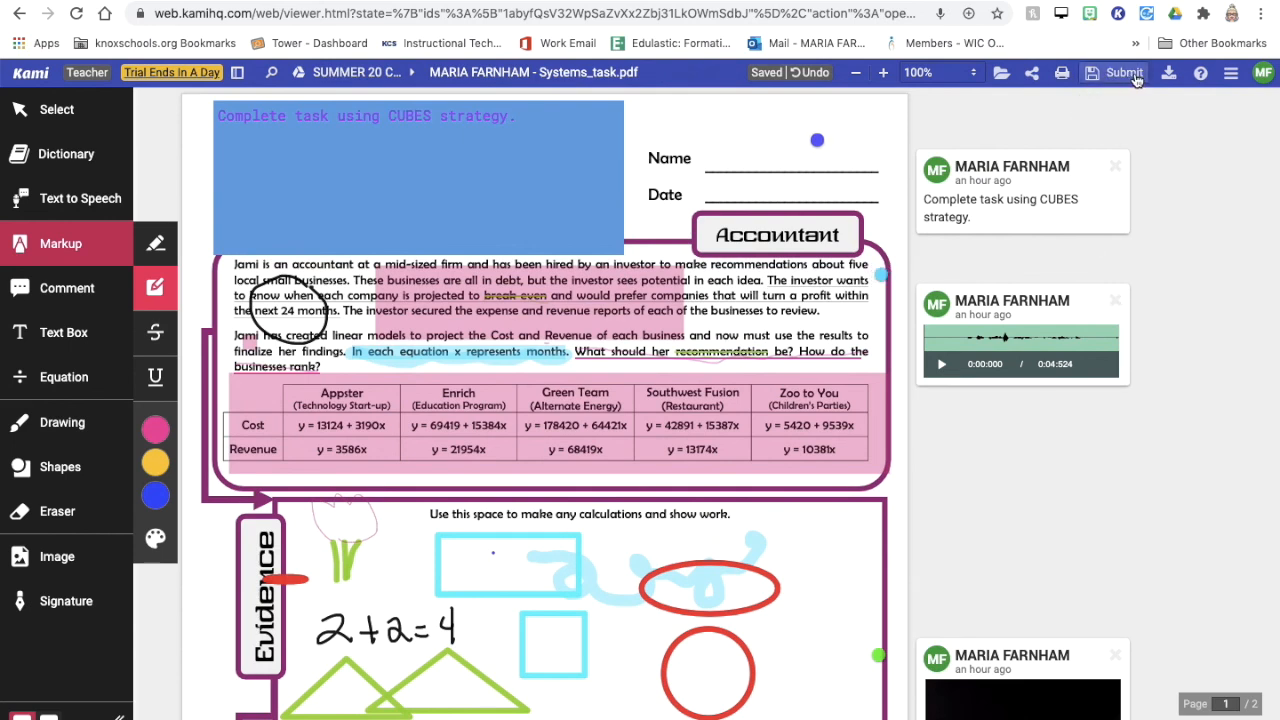
{"action": "left_click", "coordinate": [1137, 80]}
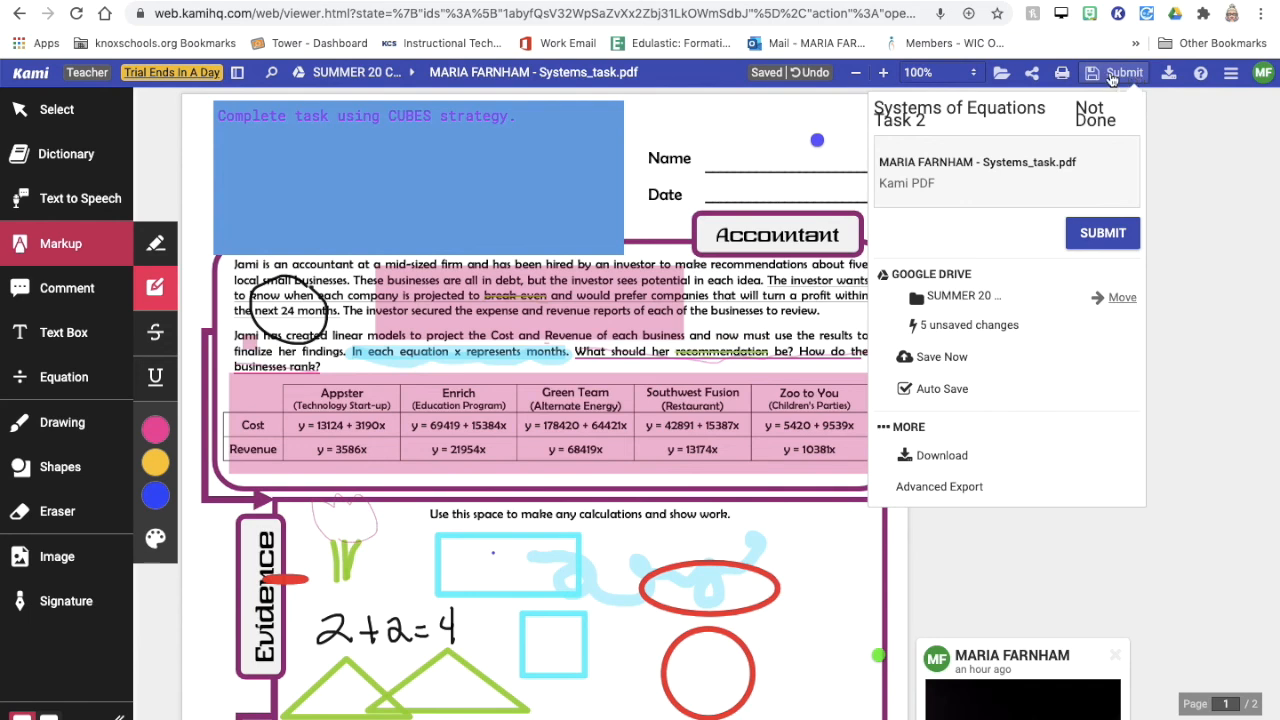
{"action": "left_click", "coordinate": [1100, 240]}
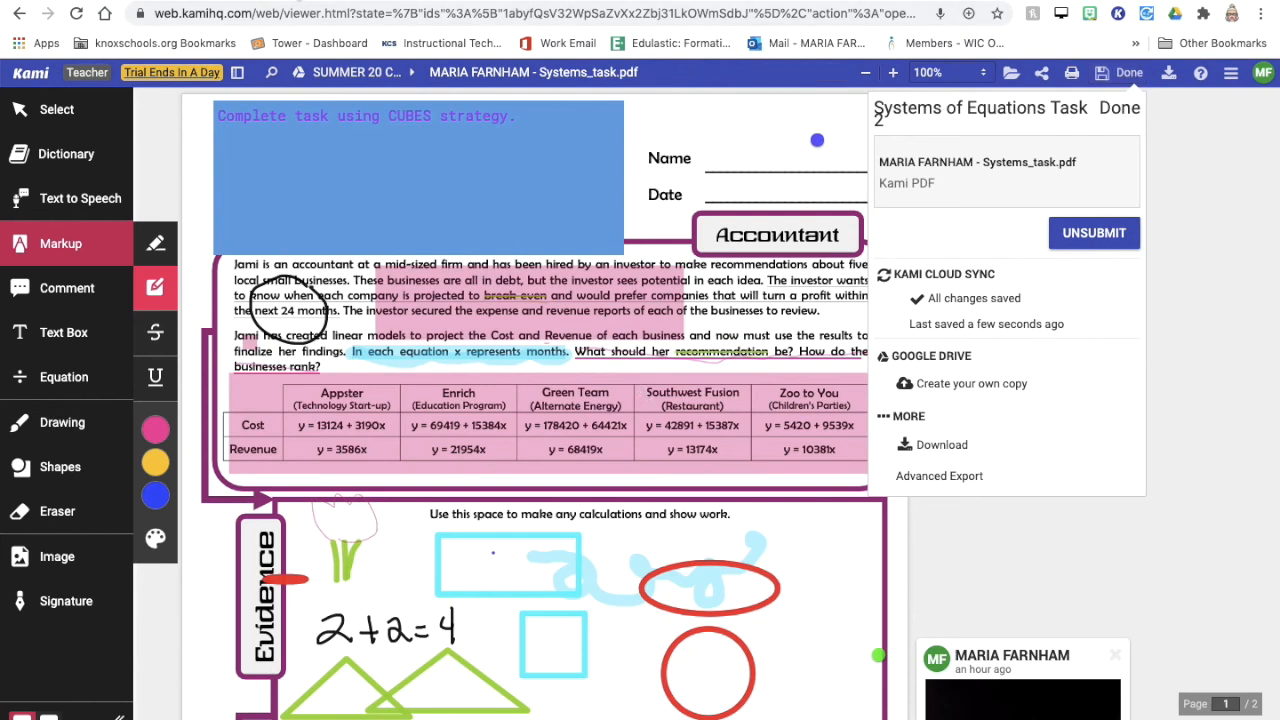
{"action": "left_click", "coordinate": [325, 2]}
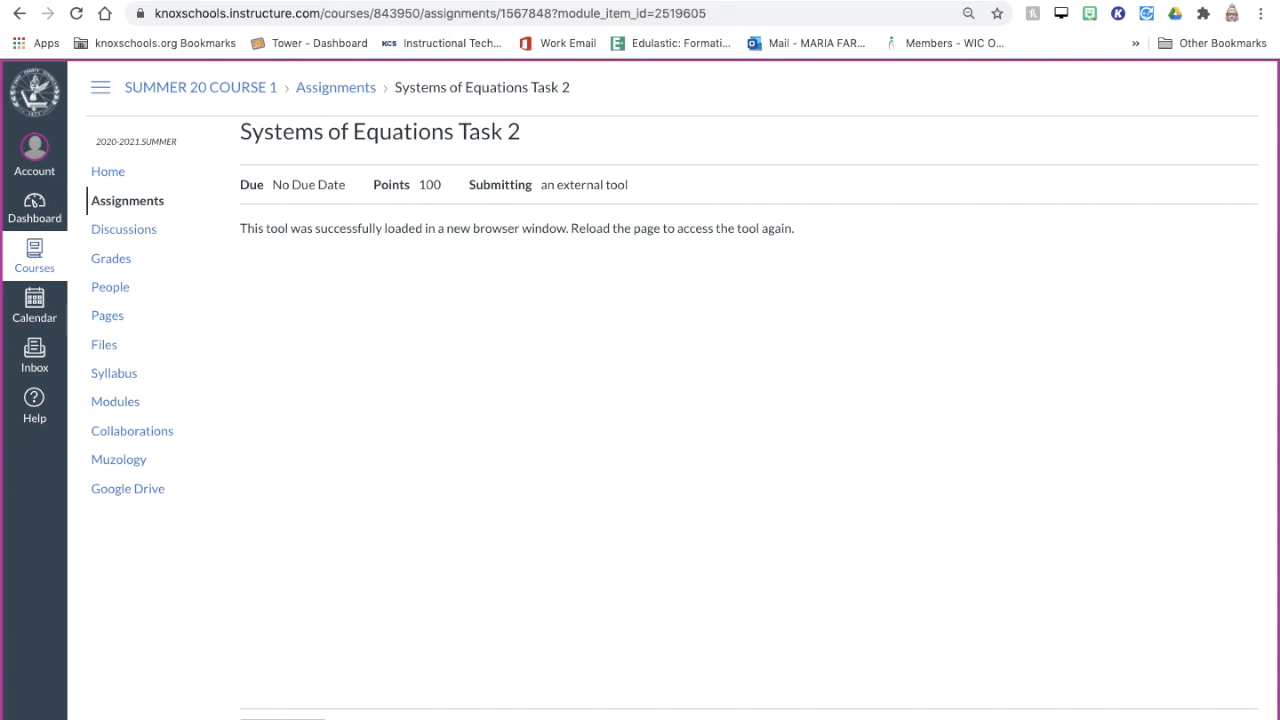
{"action": "left_click", "coordinate": [458, 2]}
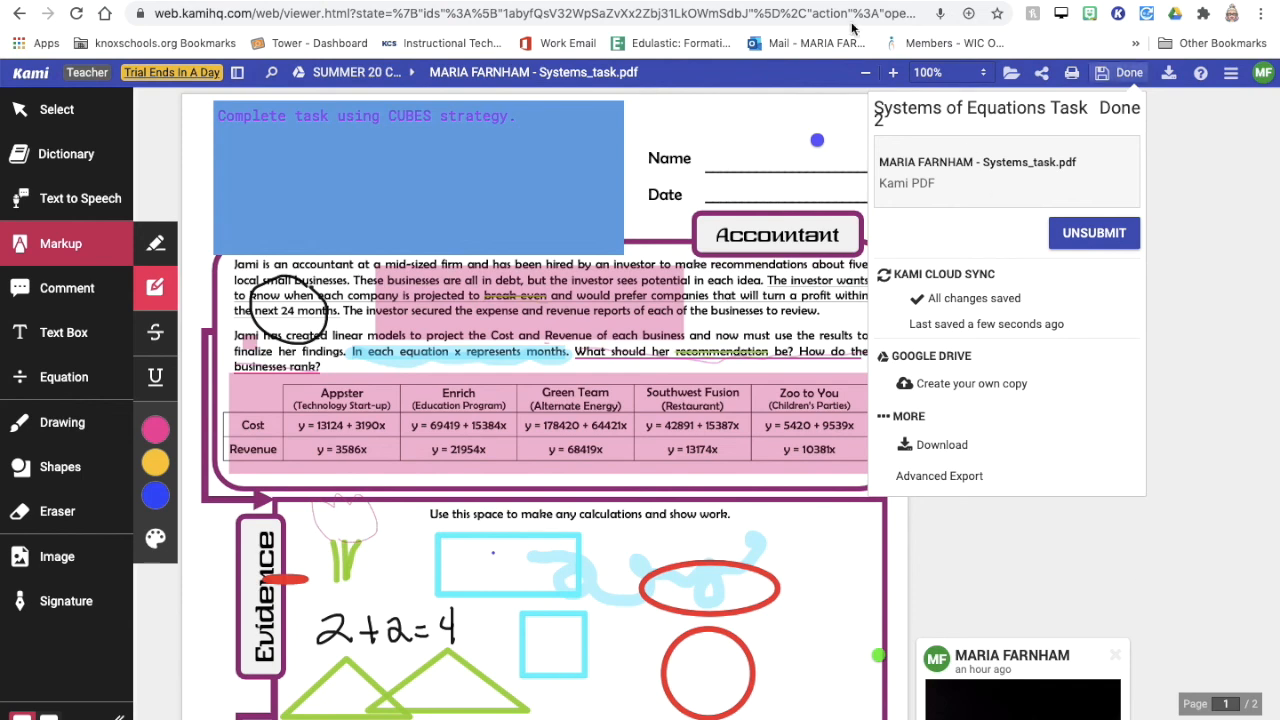
Step: Leave Student View and open Systems of Equations Task 2 from the course's assignments in SpeedGrader
{"action": "left_click", "coordinate": [515, 1]}
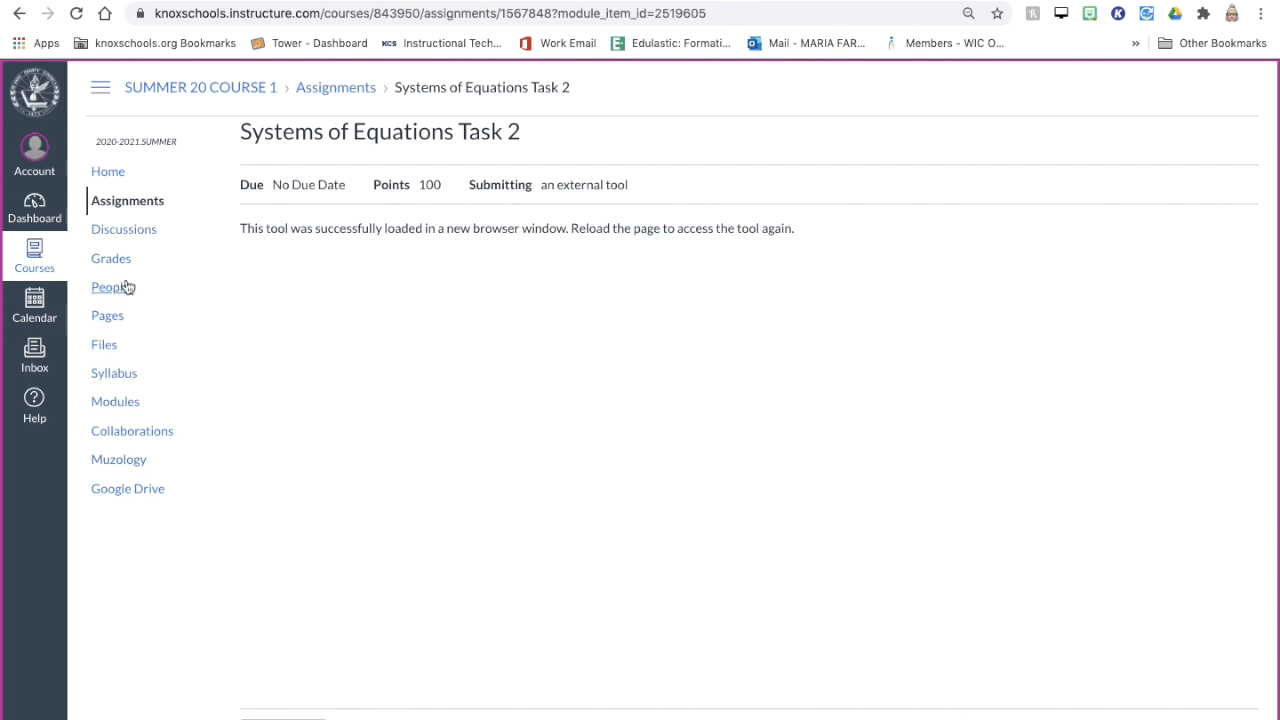
{"action": "left_click", "coordinate": [114, 403]}
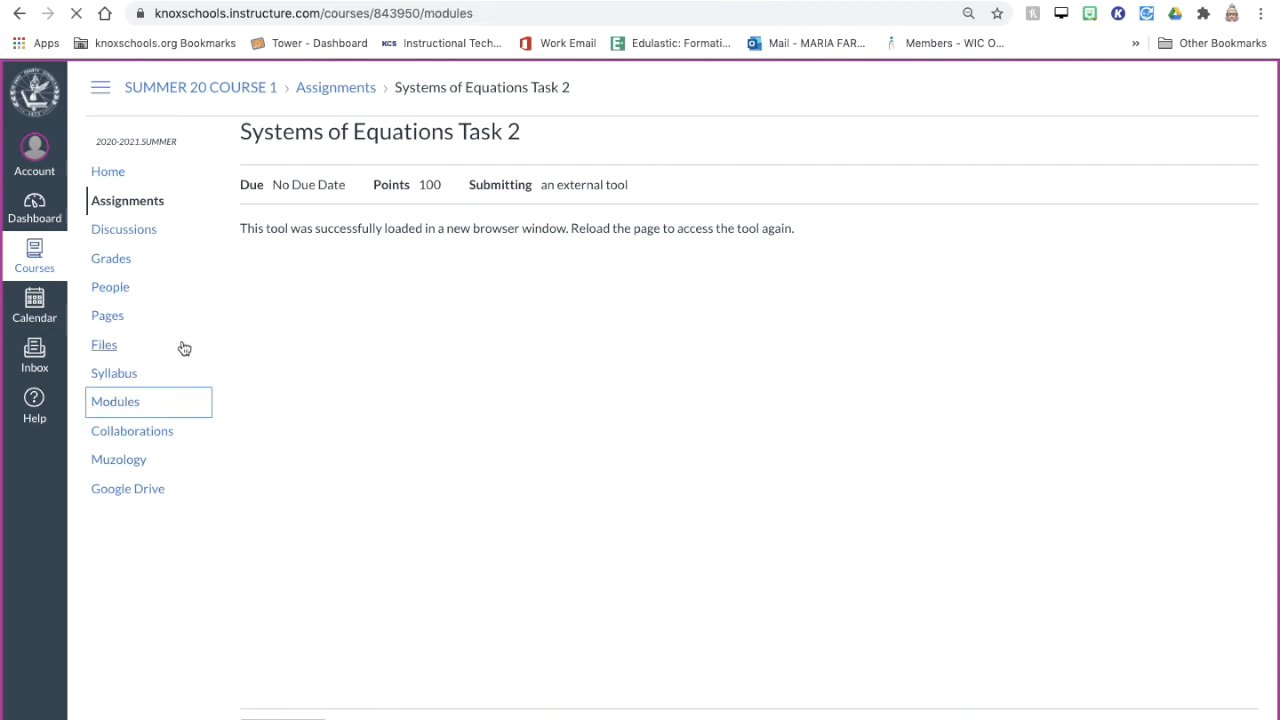
{"action": "left_click", "coordinate": [128, 209]}
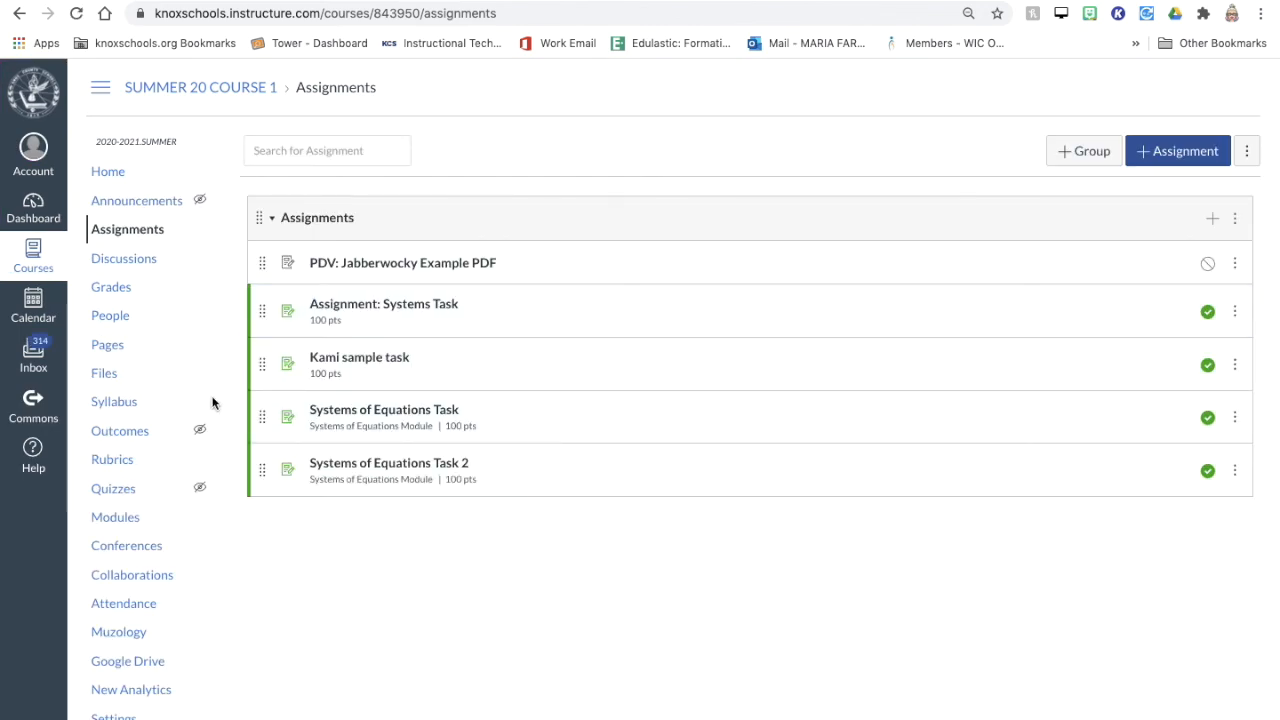
{"action": "left_click", "coordinate": [446, 472]}
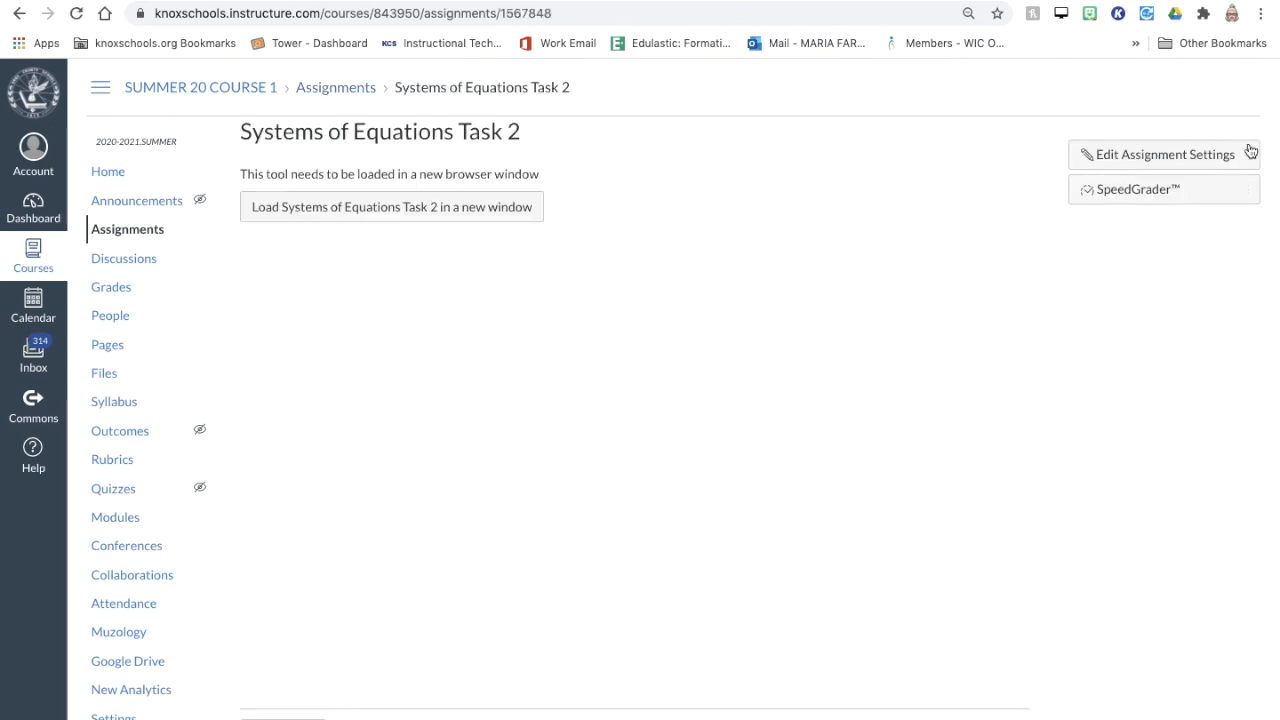
{"action": "left_click", "coordinate": [1146, 192]}
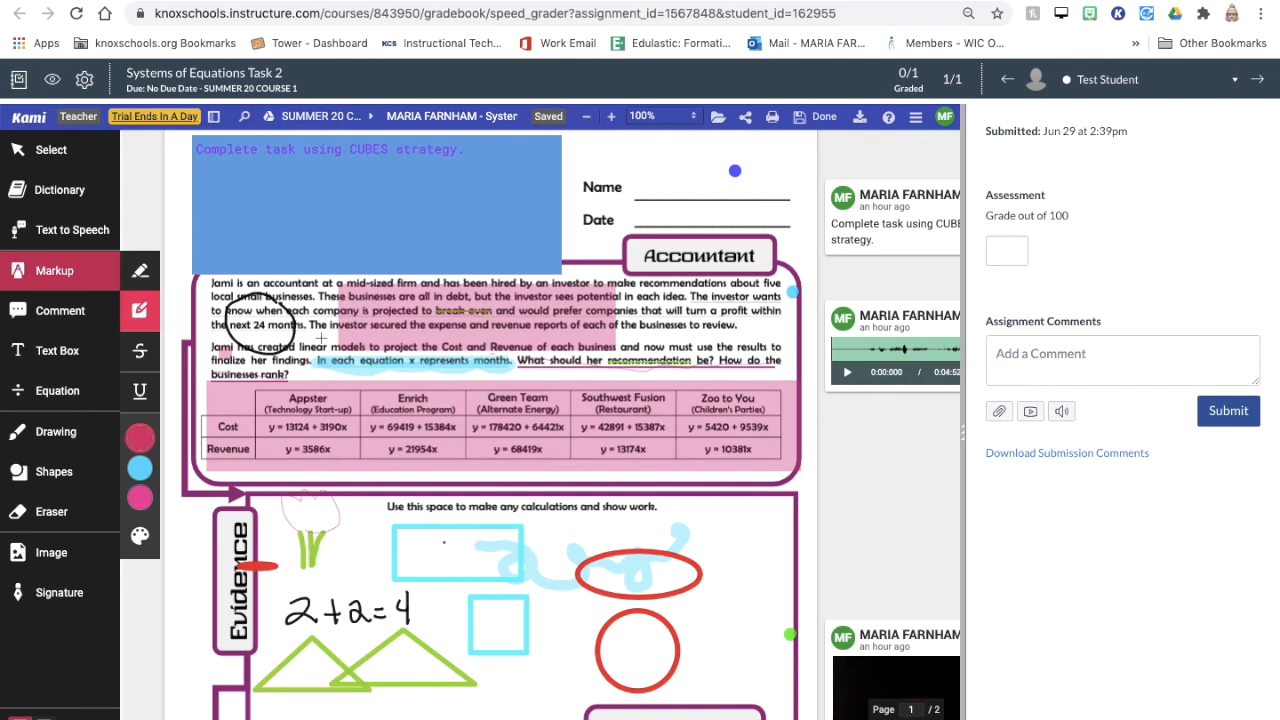
Step: Explore the Comment, Select and Markup tools available on the submitted PDF, including the box highlight and the Text Highlighter
{"action": "left_click", "coordinate": [90, 315]}
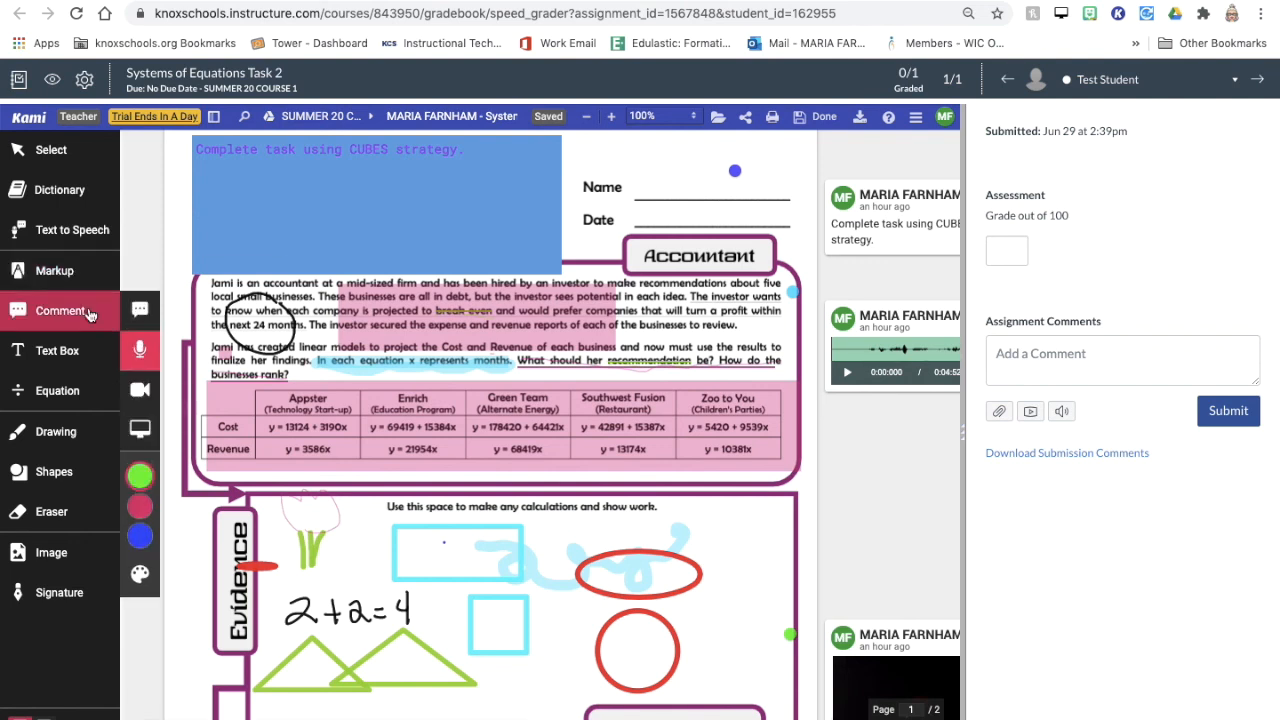
{"action": "left_click", "coordinate": [78, 280]}
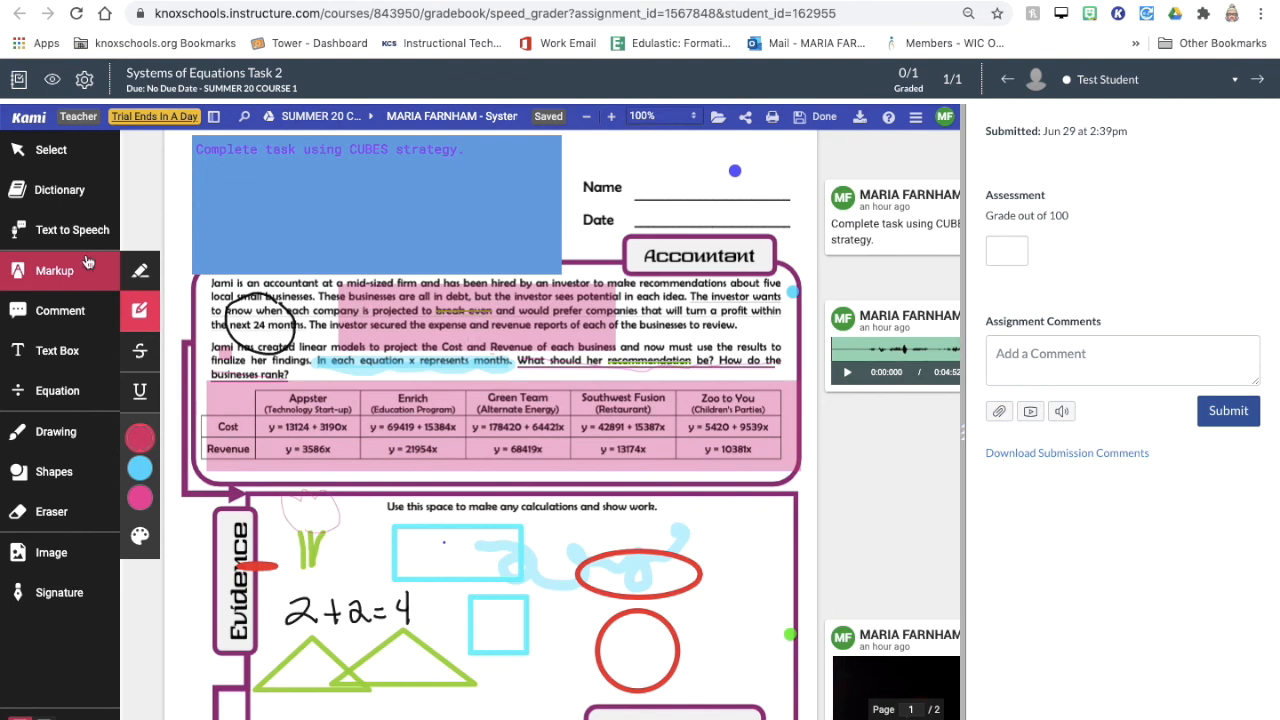
{"action": "left_click", "coordinate": [19, 150]}
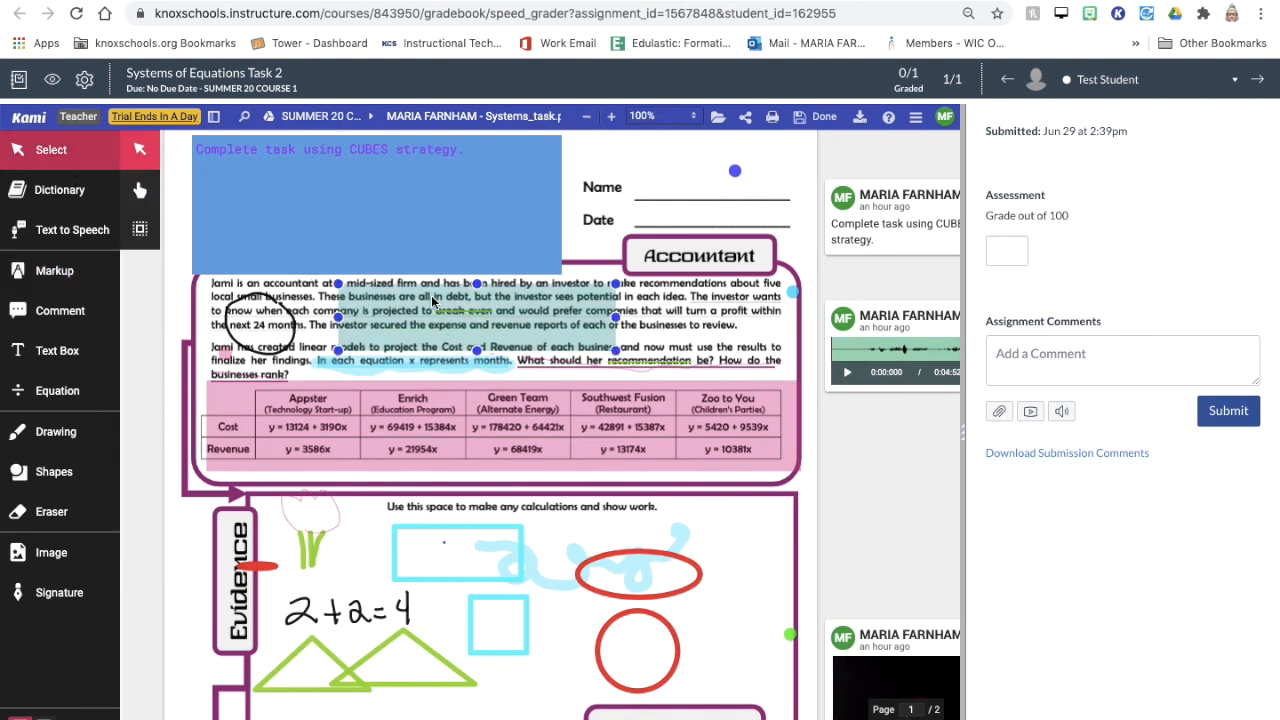
{"action": "mouse_move", "coordinate": [434, 299]}
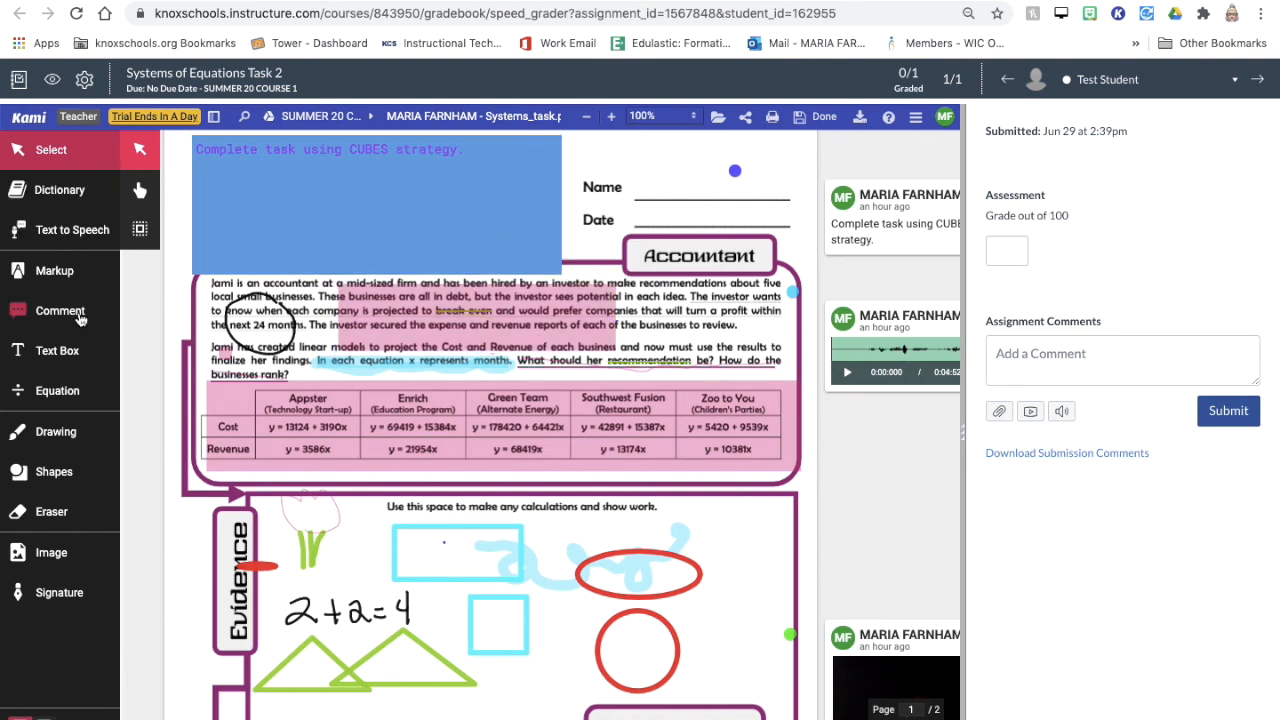
{"action": "left_click", "coordinate": [35, 308]}
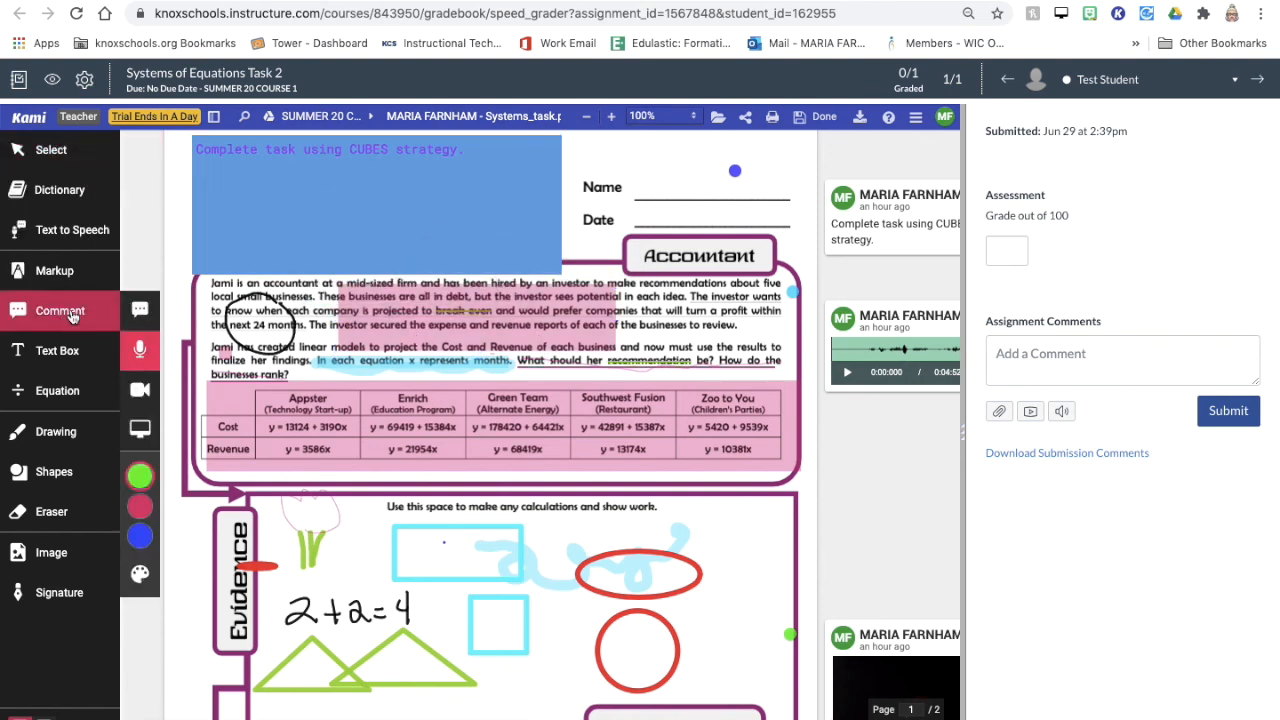
{"action": "left_click", "coordinate": [105, 272]}
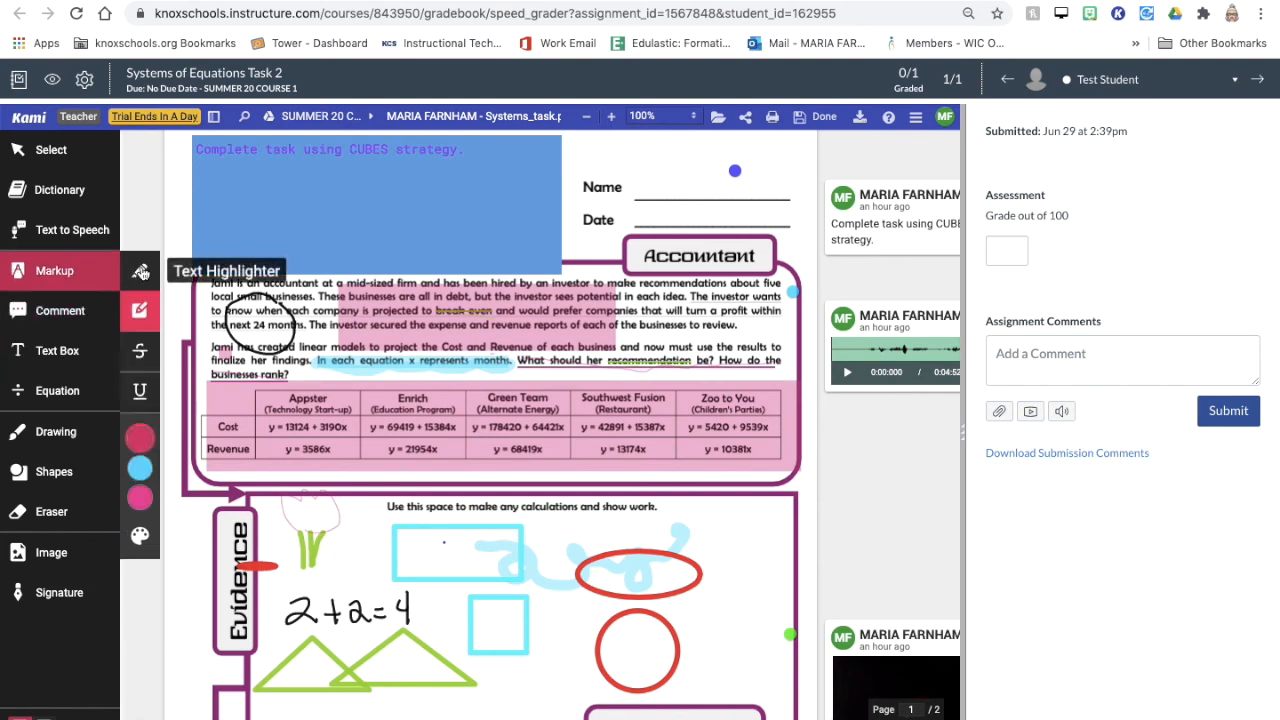
{"action": "left_click", "coordinate": [140, 271]}
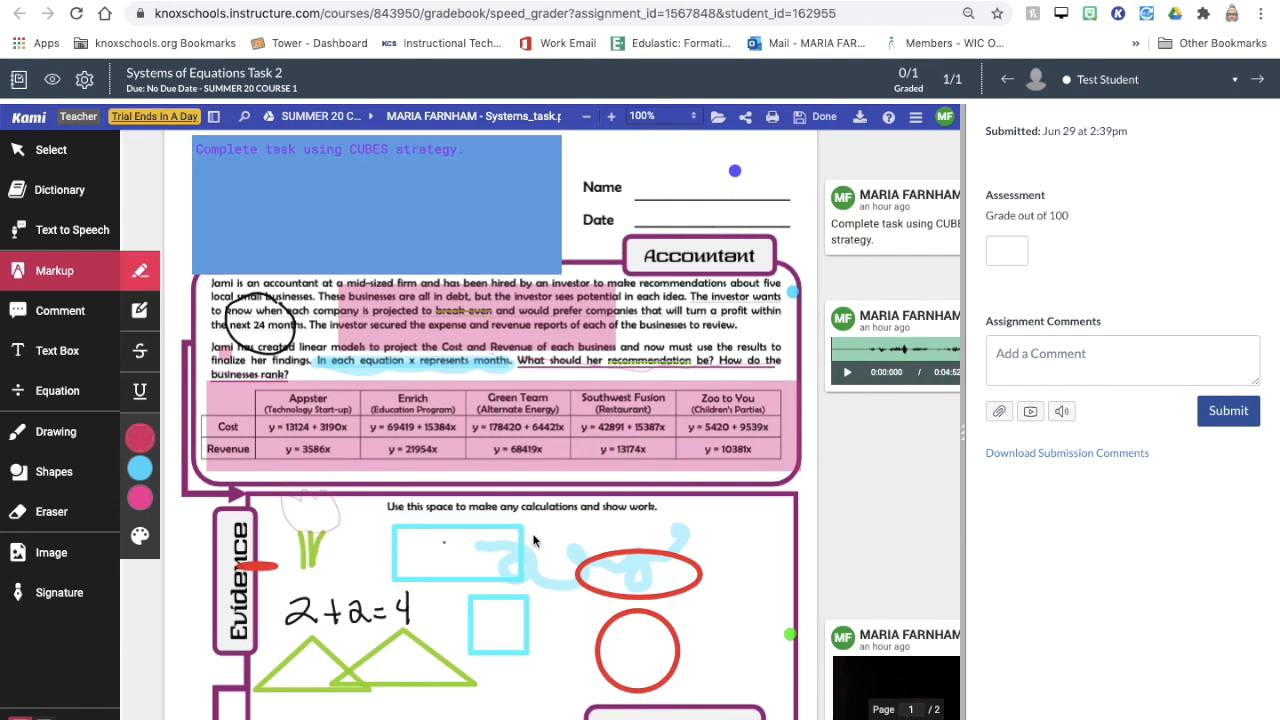
{"action": "left_click", "coordinate": [568, 476]}
Step: Grade the Test Student's submission 100 out of 100, submit the assessment and close SpeedGrader
{"action": "left_click", "coordinate": [1009, 256]}
{"action": "key", "text": "BackSpace"}
{"action": "left_click", "coordinate": [1247, 422]}
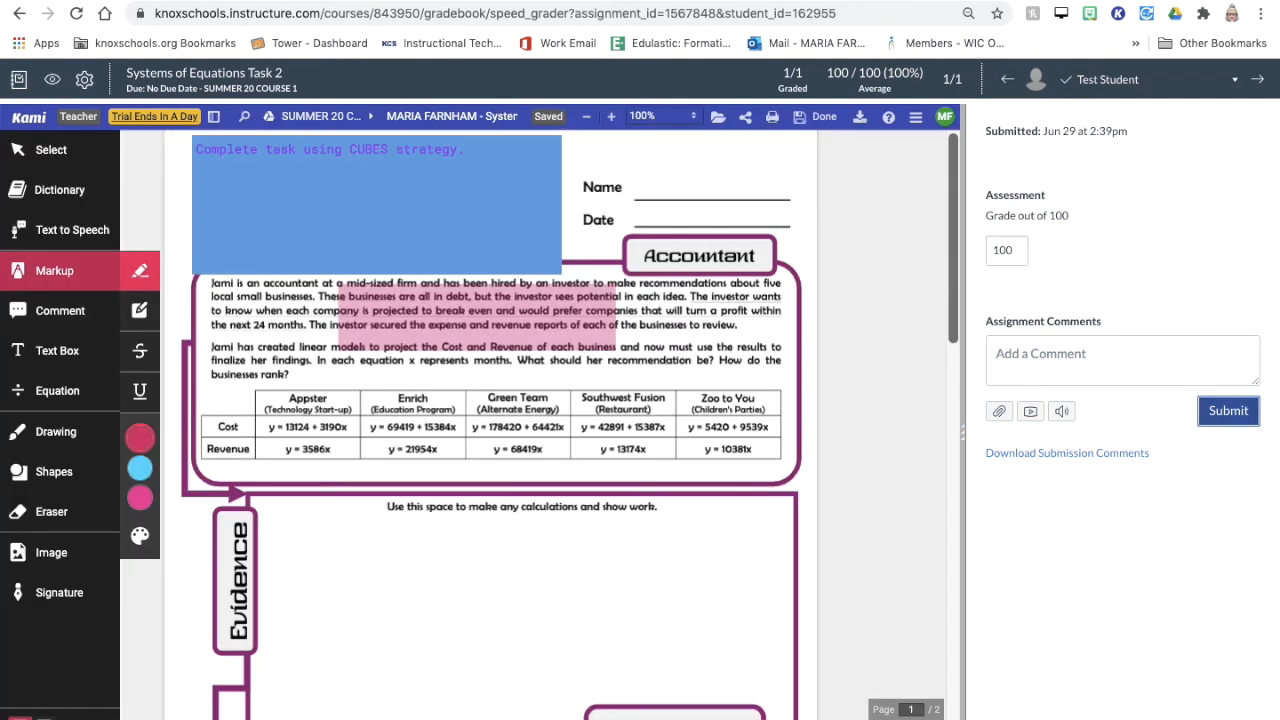
{"action": "key", "text": "super+w"}
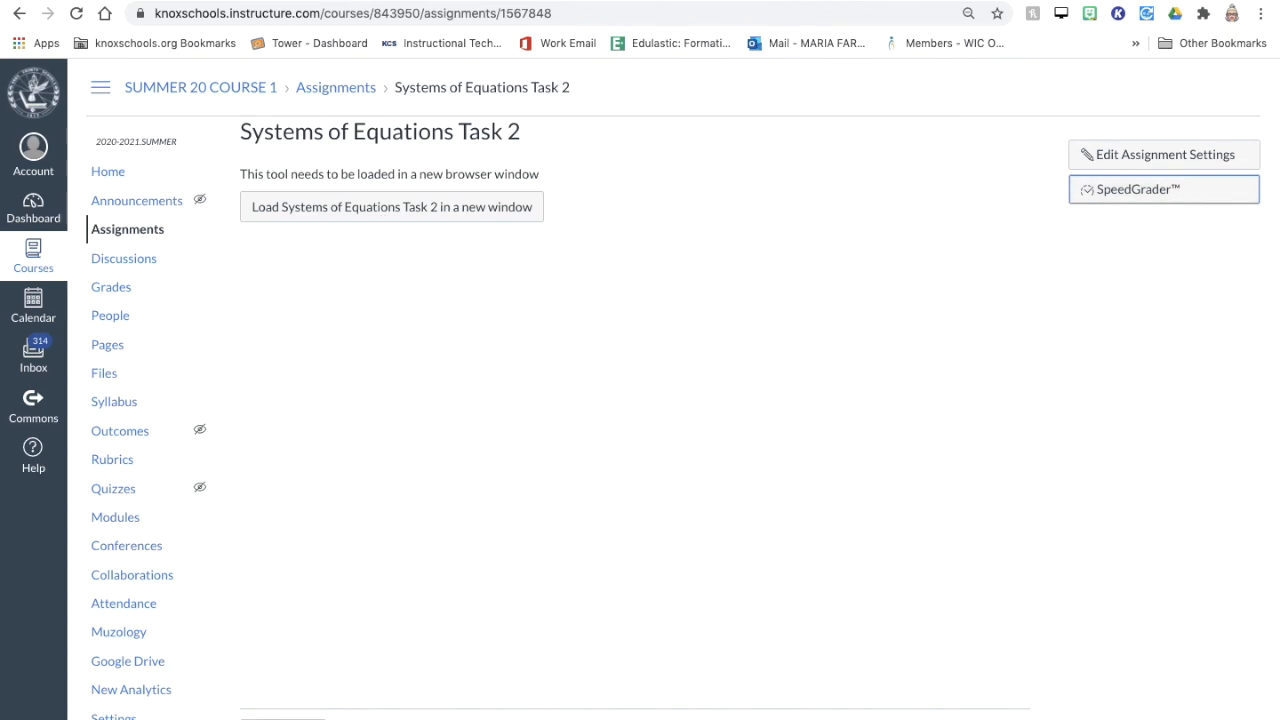
Step: In Student View, review the graded PDF of Systems of Equations Task 2 in a new window and the scores in the assignments list
{"action": "left_click", "coordinate": [113, 716]}
{"action": "left_click", "coordinate": [1153, 200]}
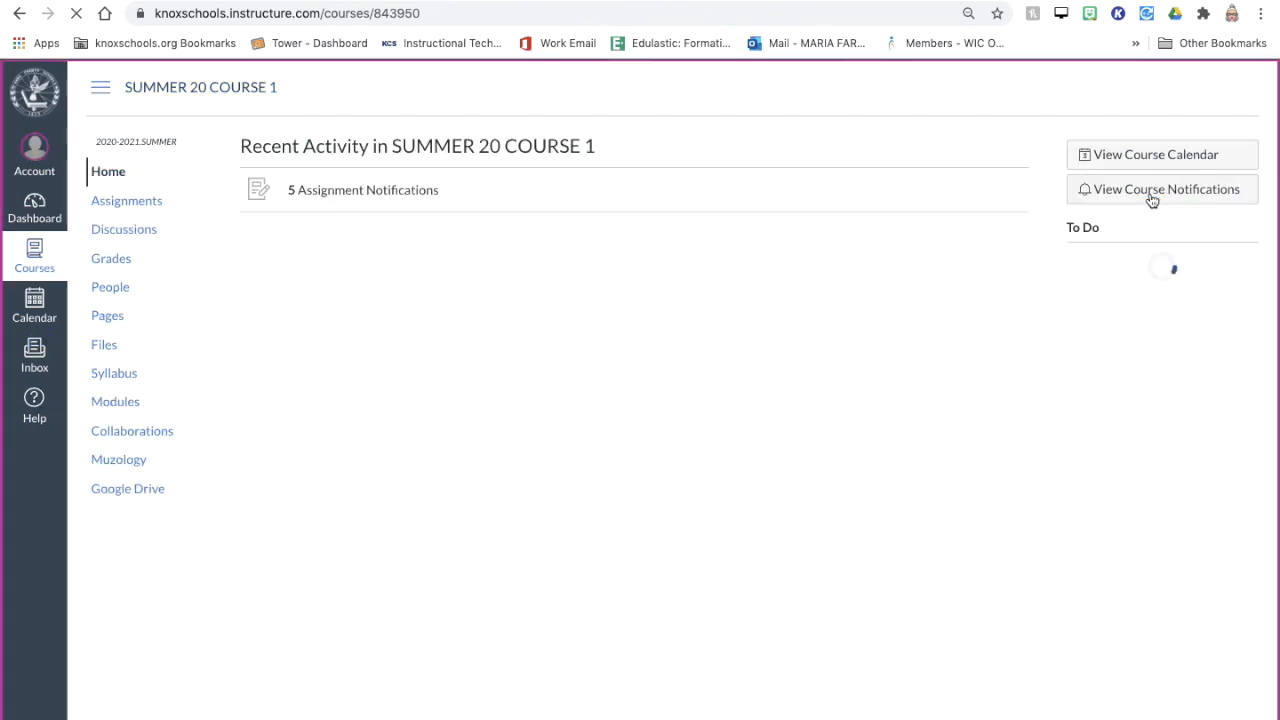
{"action": "left_click", "coordinate": [292, 192]}
{"action": "left_click", "coordinate": [395, 228]}
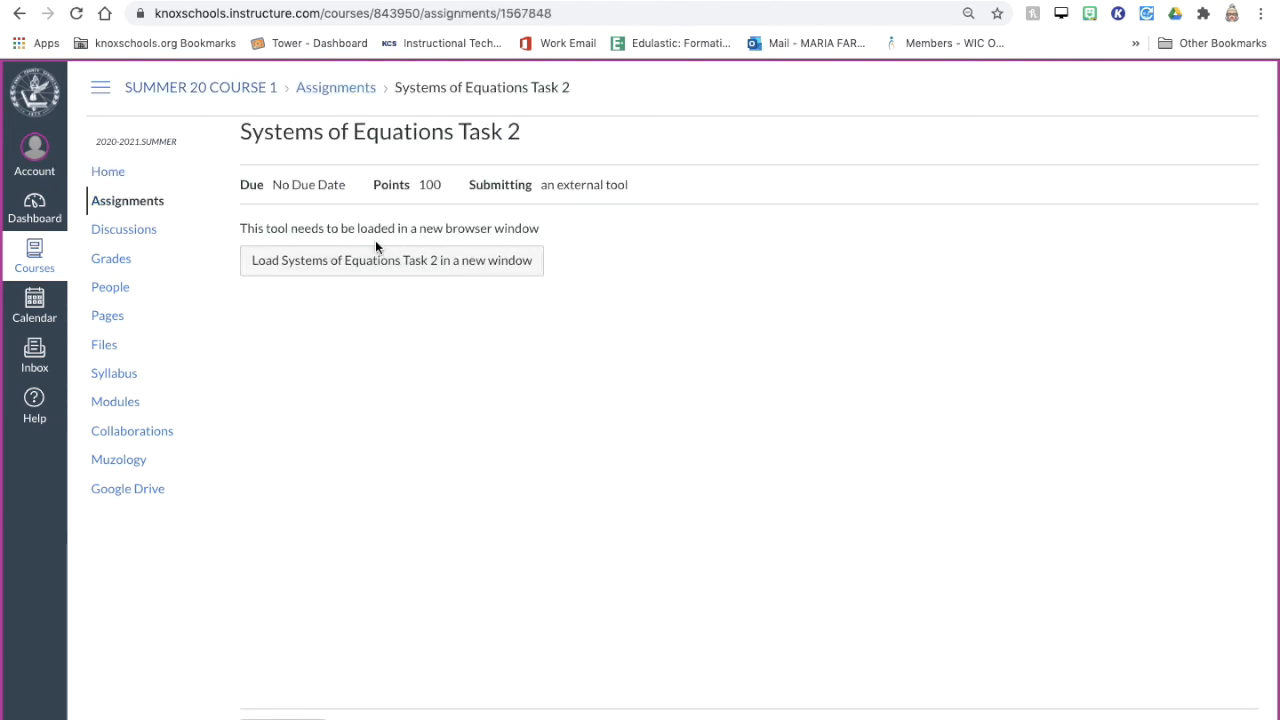
{"action": "left_click", "coordinate": [375, 262]}
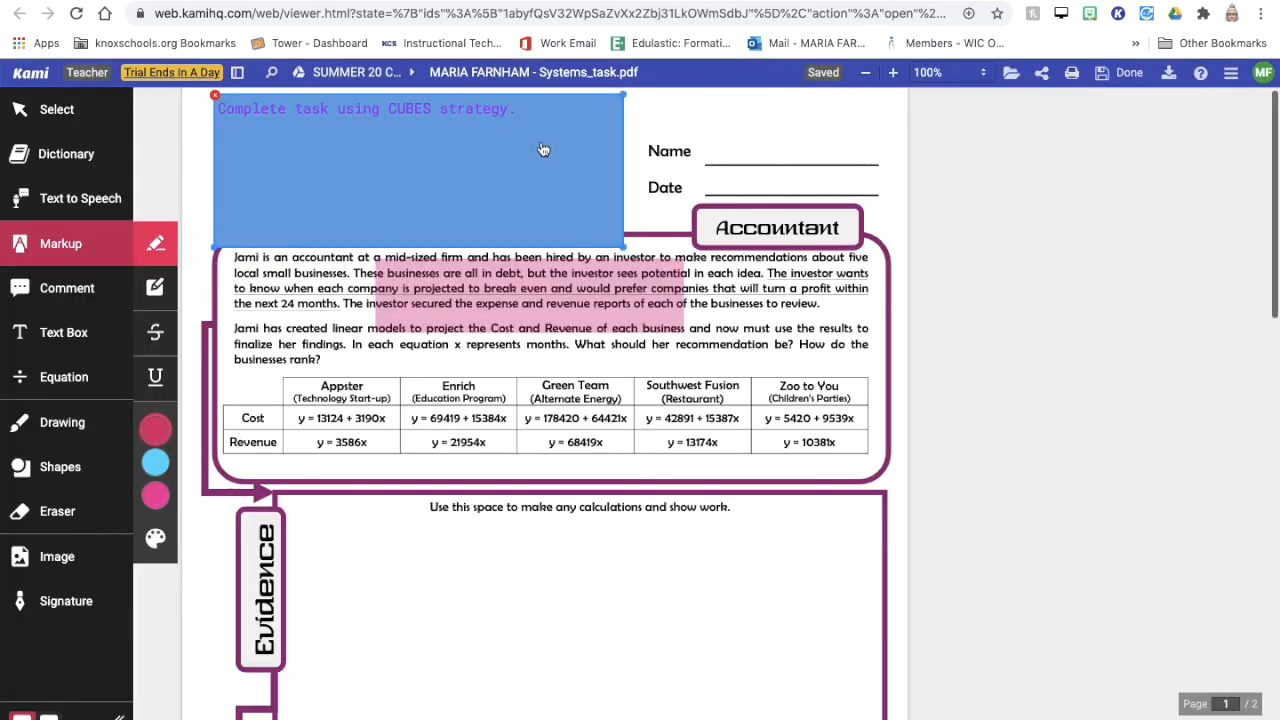
{"action": "left_click", "coordinate": [524, 376]}
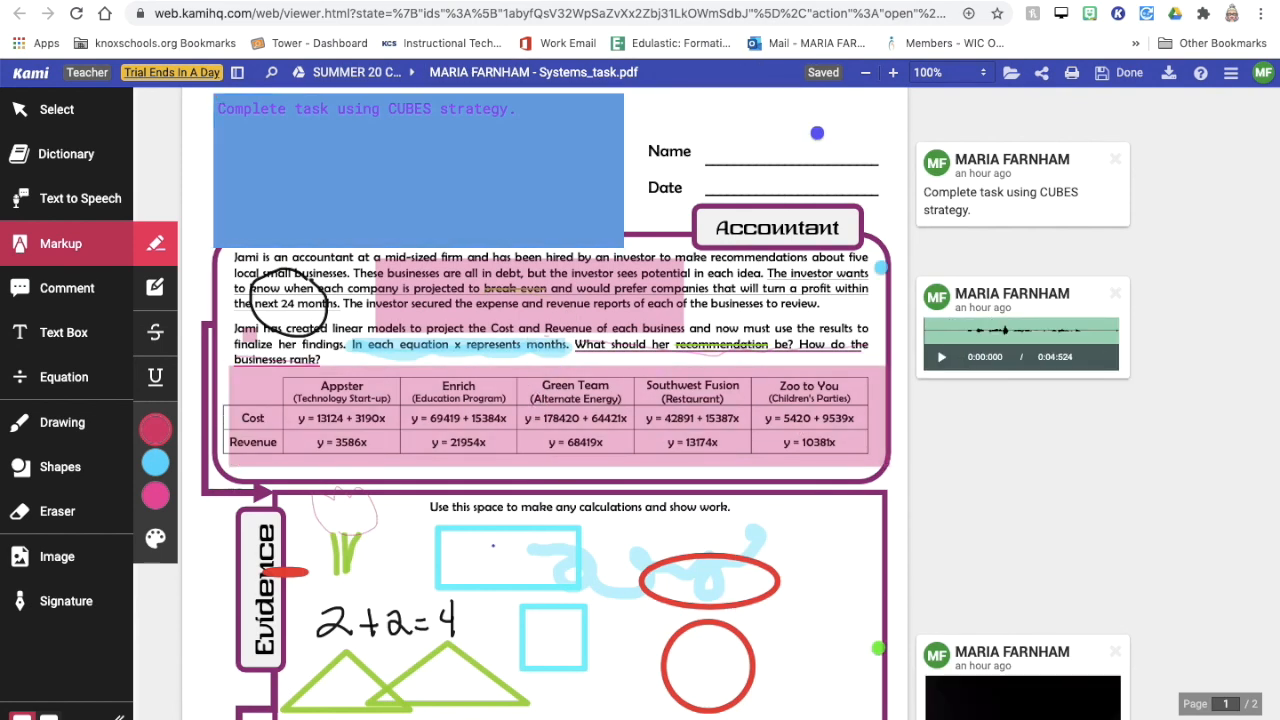
{"action": "left_click", "coordinate": [579, 1]}
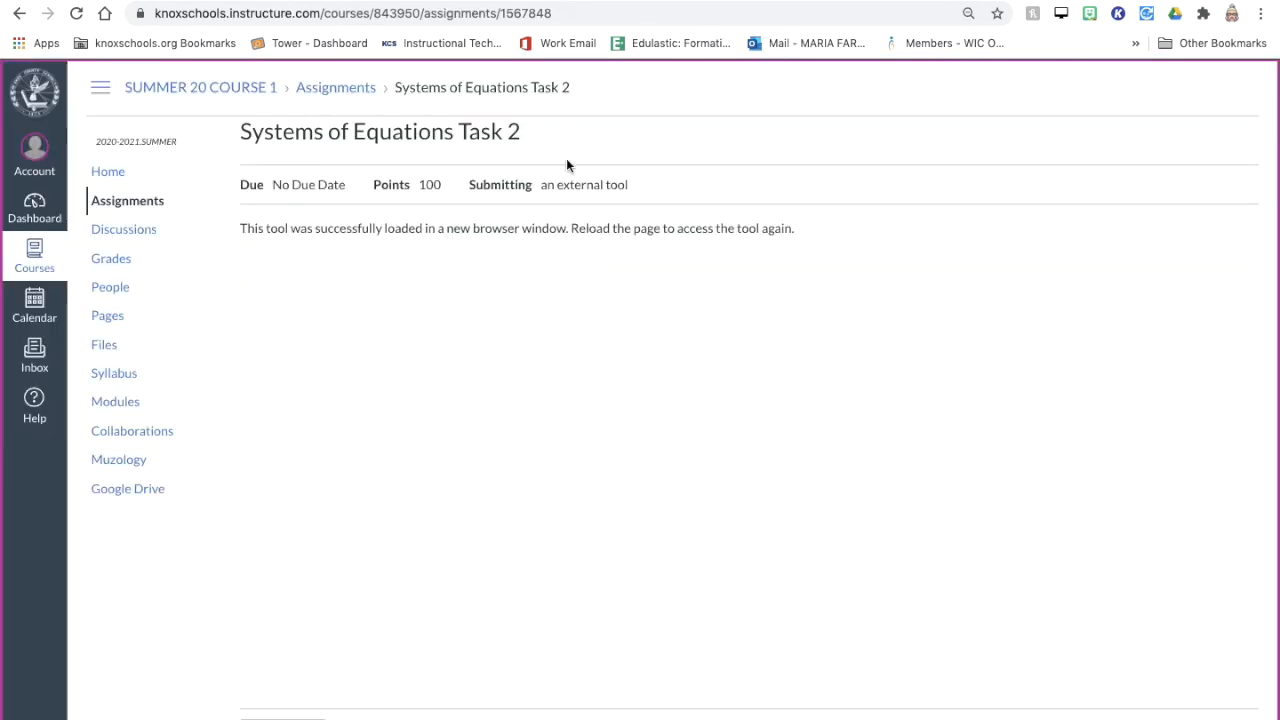
{"action": "left_click", "coordinate": [127, 201]}
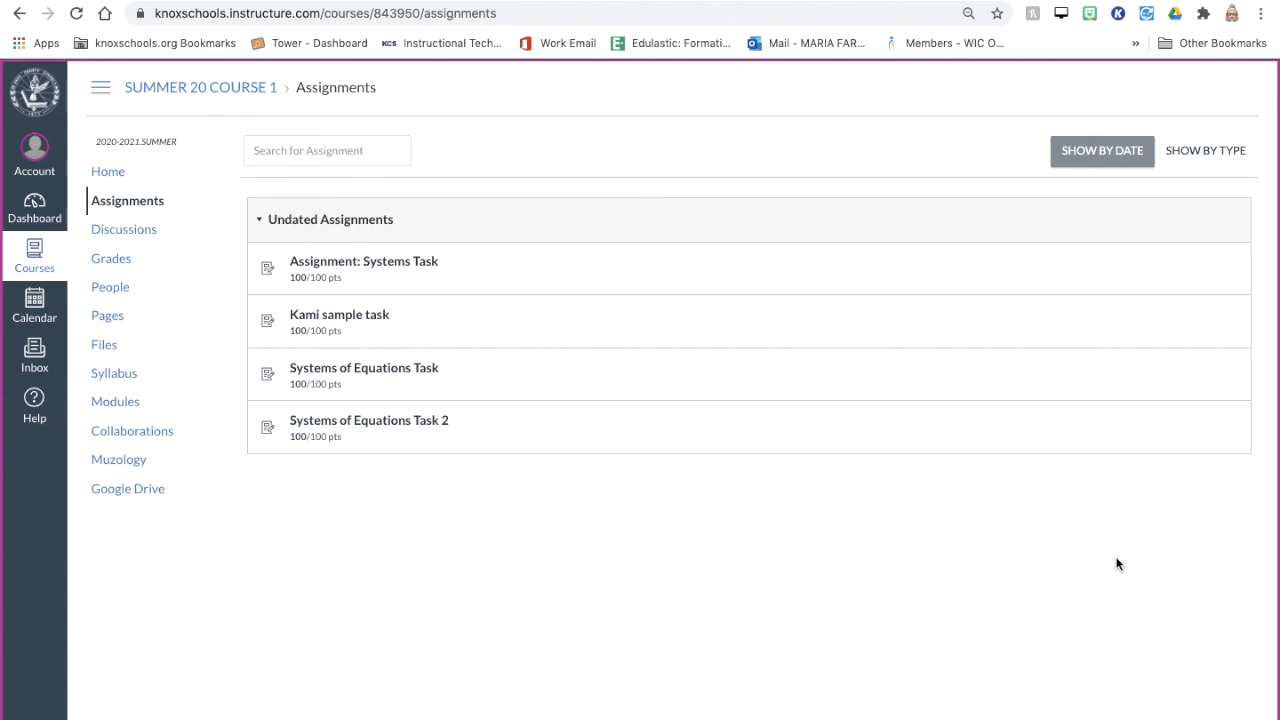
Step: Leave Student View and switch to the Getting Started slide in Google Slides
{"action": "left_click", "coordinate": [1190, 716]}
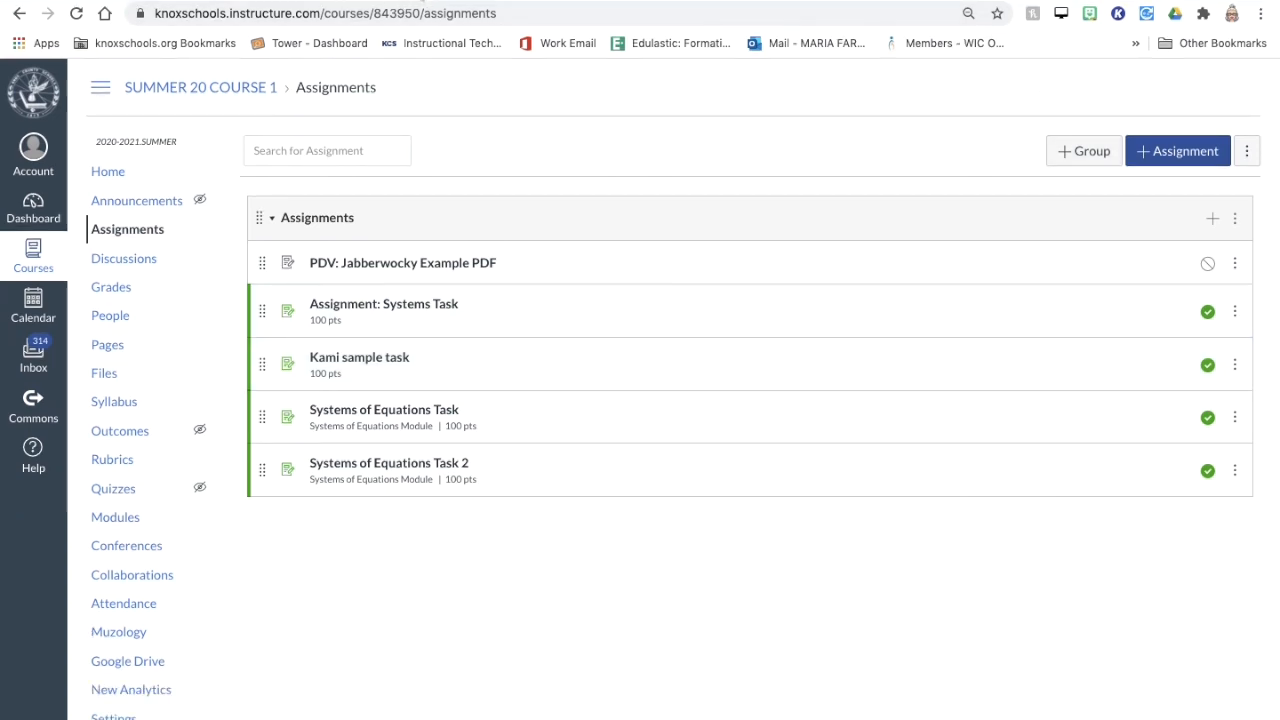
{"action": "left_click", "coordinate": [421, 0]}
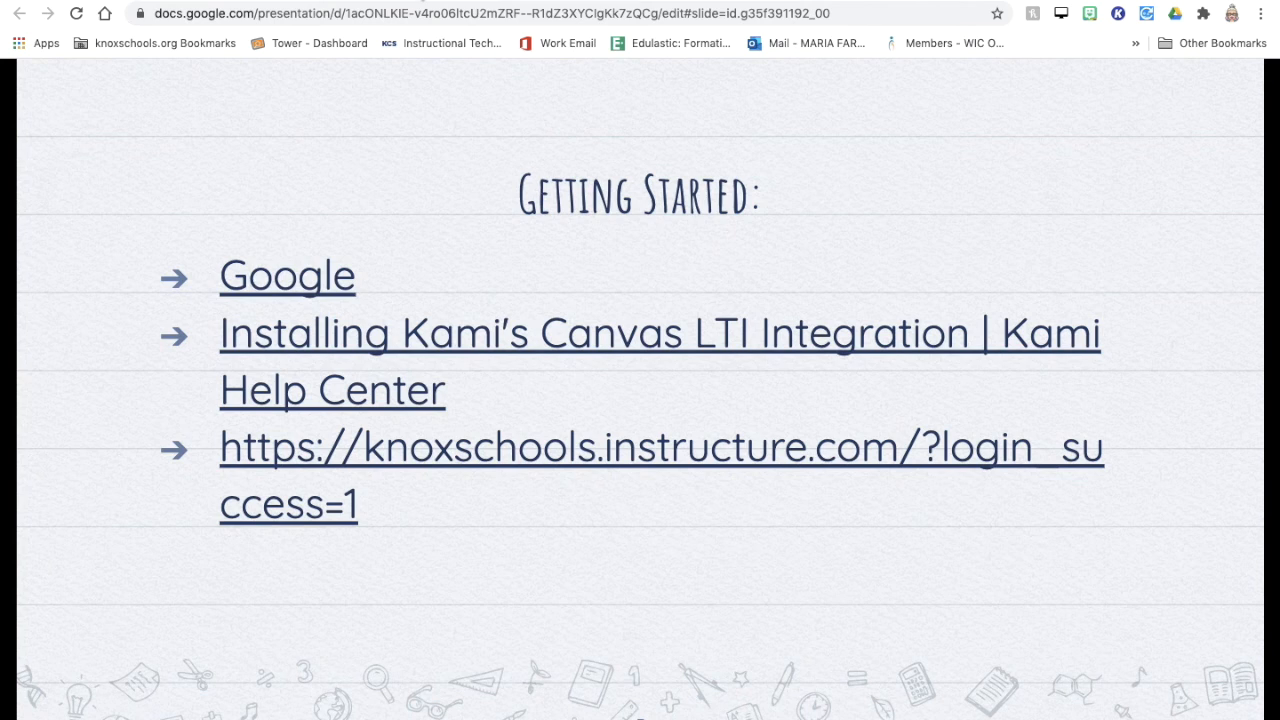